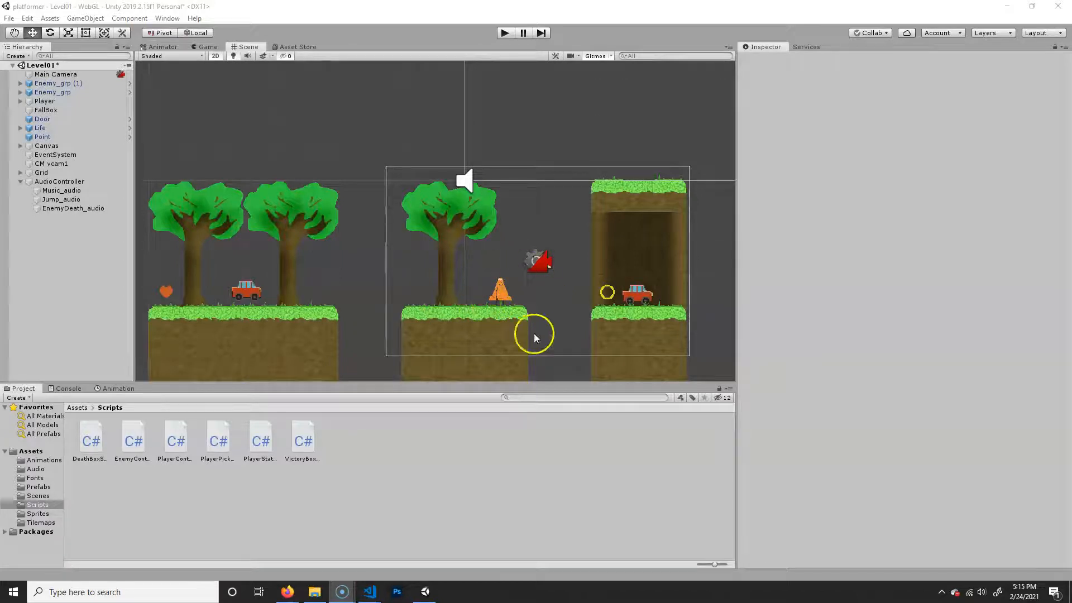
Import the smokePuff image from File Explorer into the project's Sprites folder
click(78, 409)
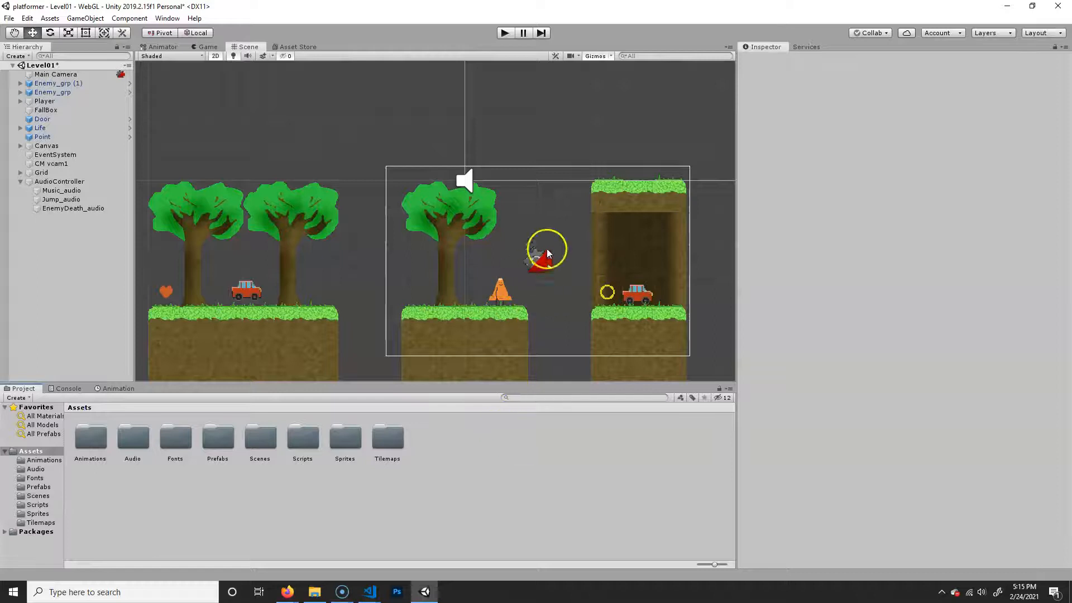
double_click(346, 438)
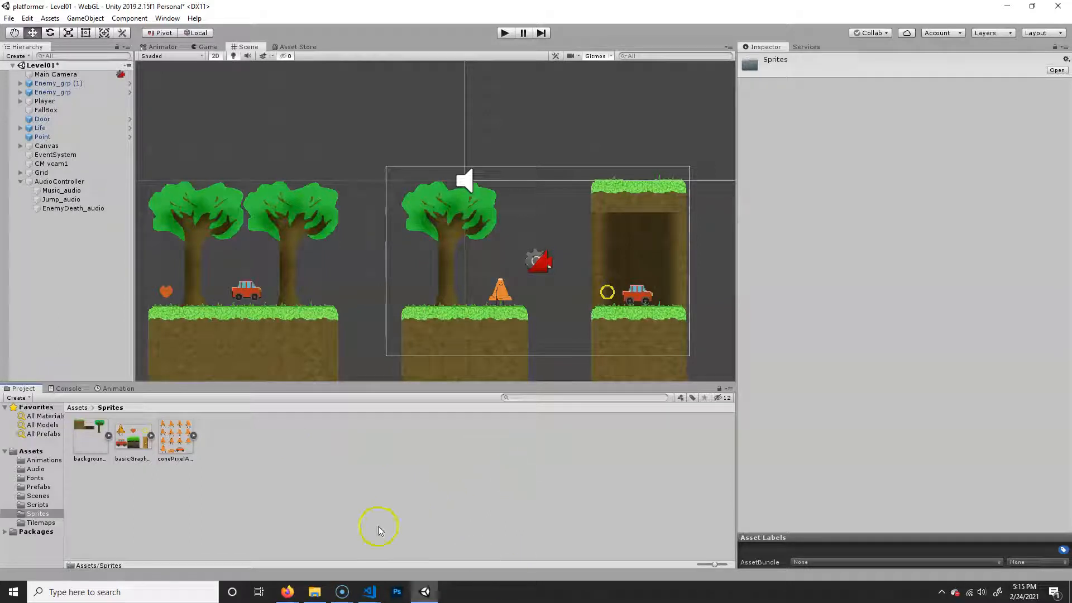
click(314, 592)
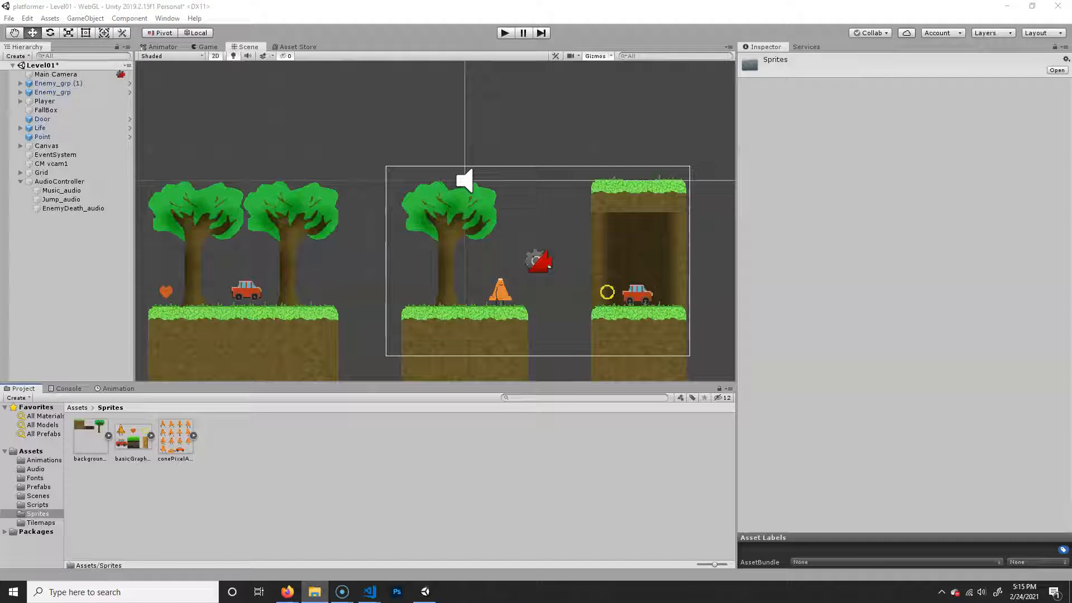
drag(1067, 369, 285, 483)
click(422, 590)
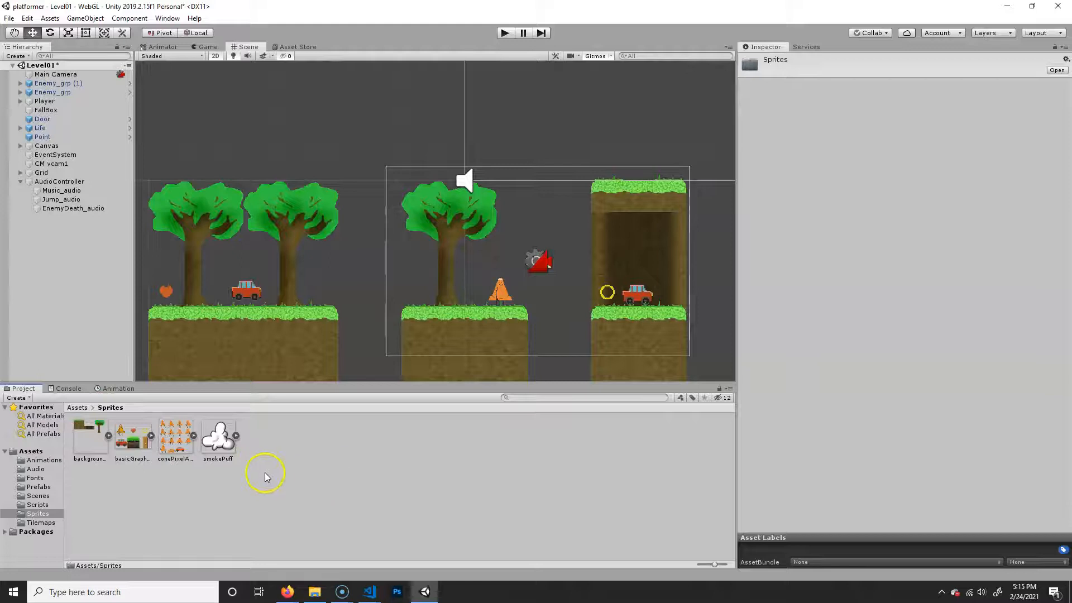
Return to the Assets root and add a Particle System effect to the Level01 scene
click(78, 407)
click(460, 482)
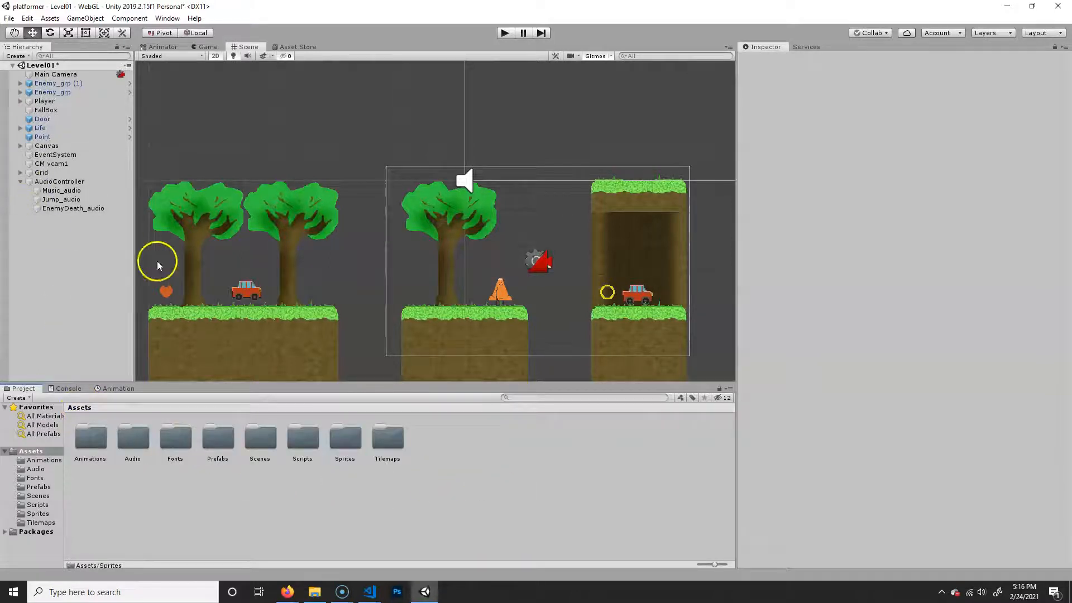
click(16, 56)
click(35, 69)
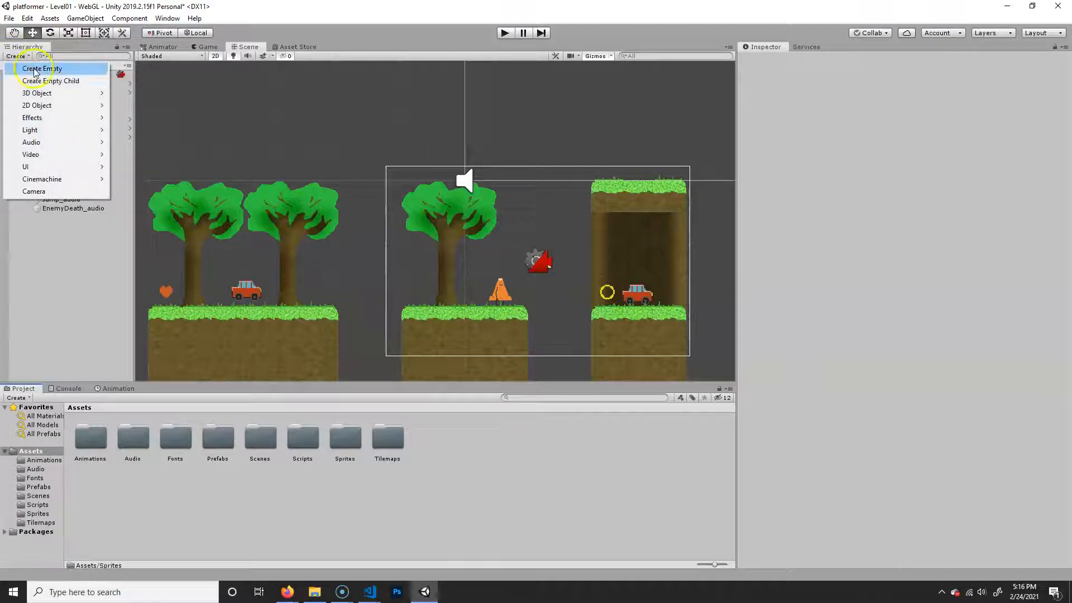
mouse_move(81, 118)
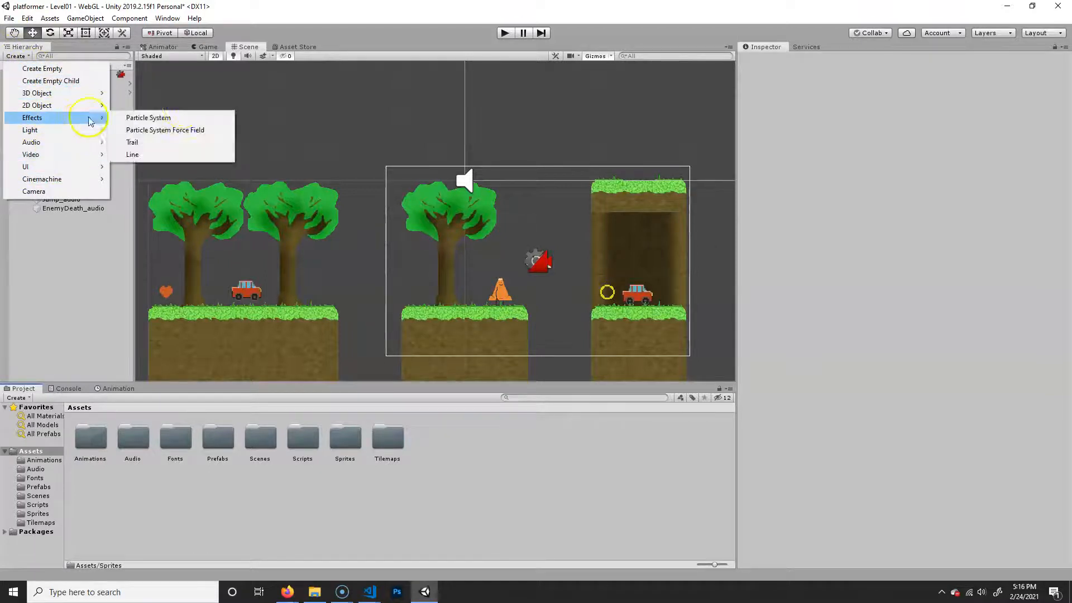
click(179, 120)
click(73, 218)
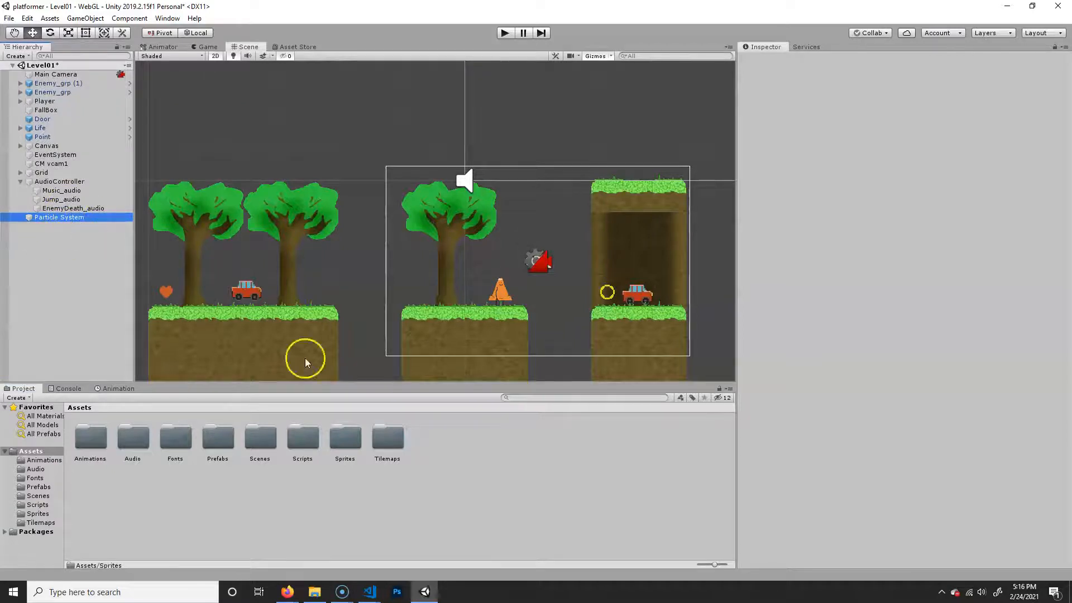
Move the particle system into the gap between the first two platforms, at about X -3.32, Y -3.26
drag(433, 227, 403, 264)
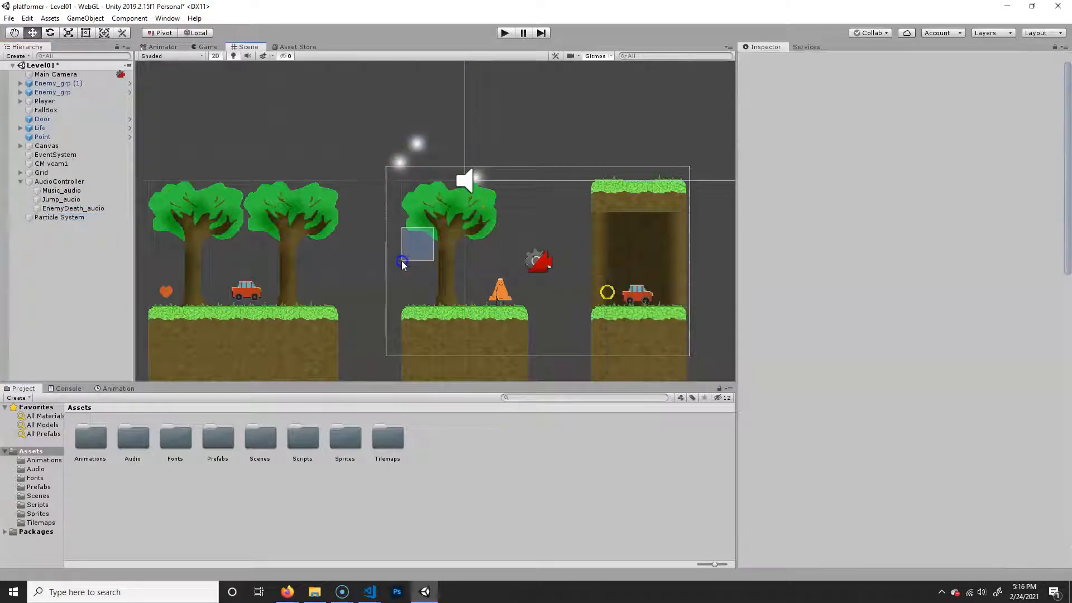
click(59, 217)
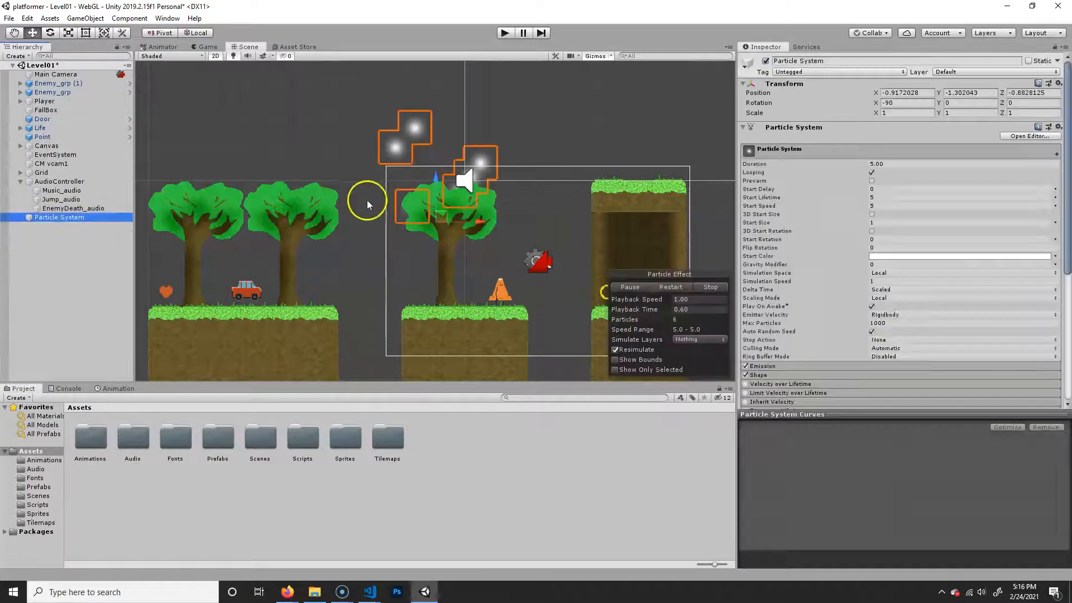
drag(441, 220, 374, 273)
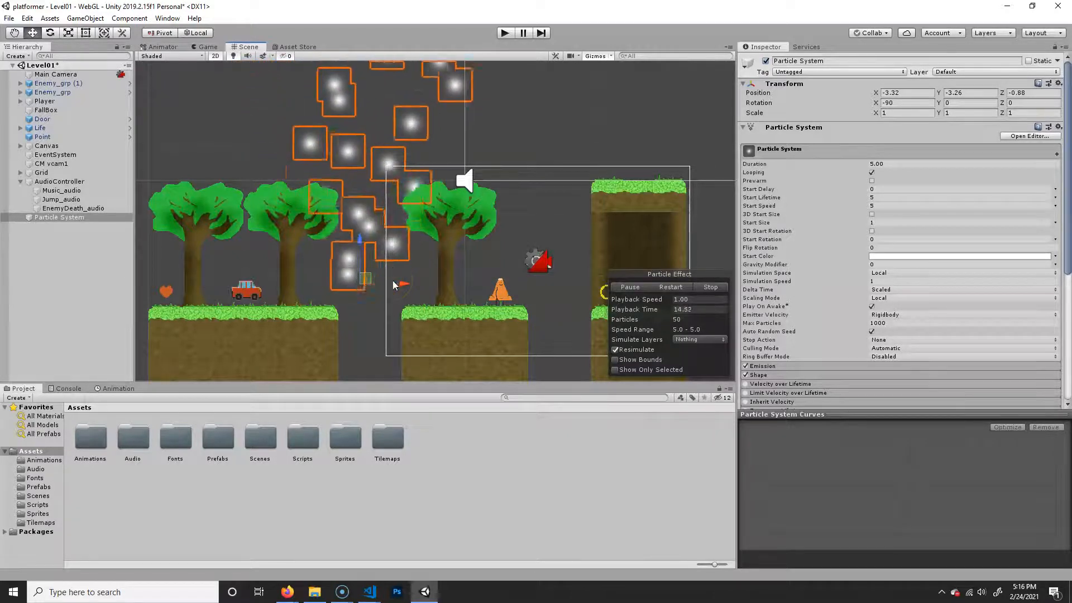
Examine the particle system's main properties and module list, and expand the Renderer module to view its material settings
scroll(851, 249, down, 5)
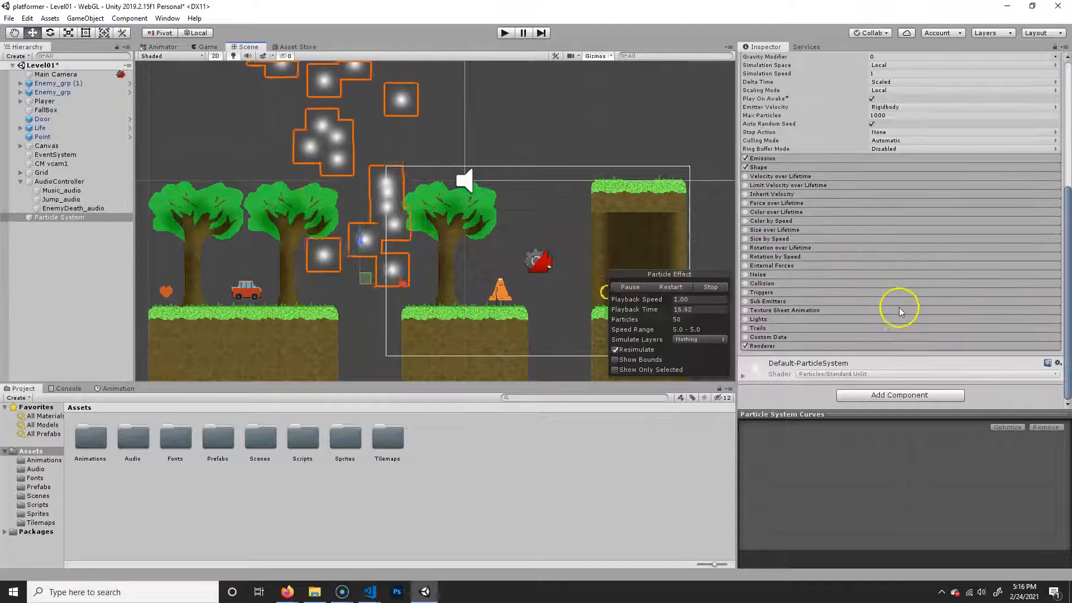
scroll(846, 245, up, 5)
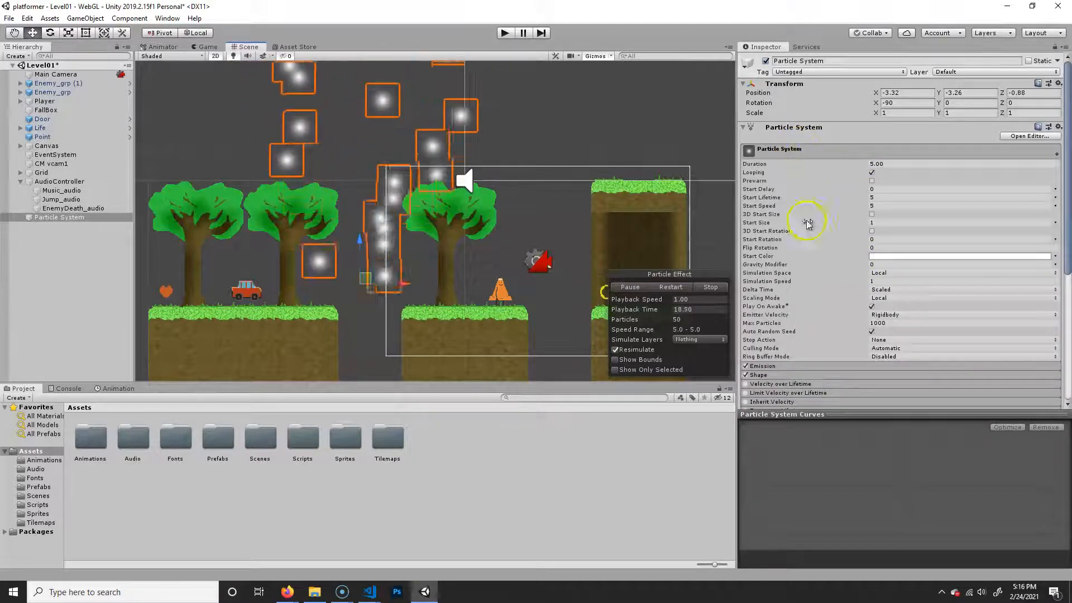
scroll(815, 235, down, 5)
scroll(866, 346, up, 5)
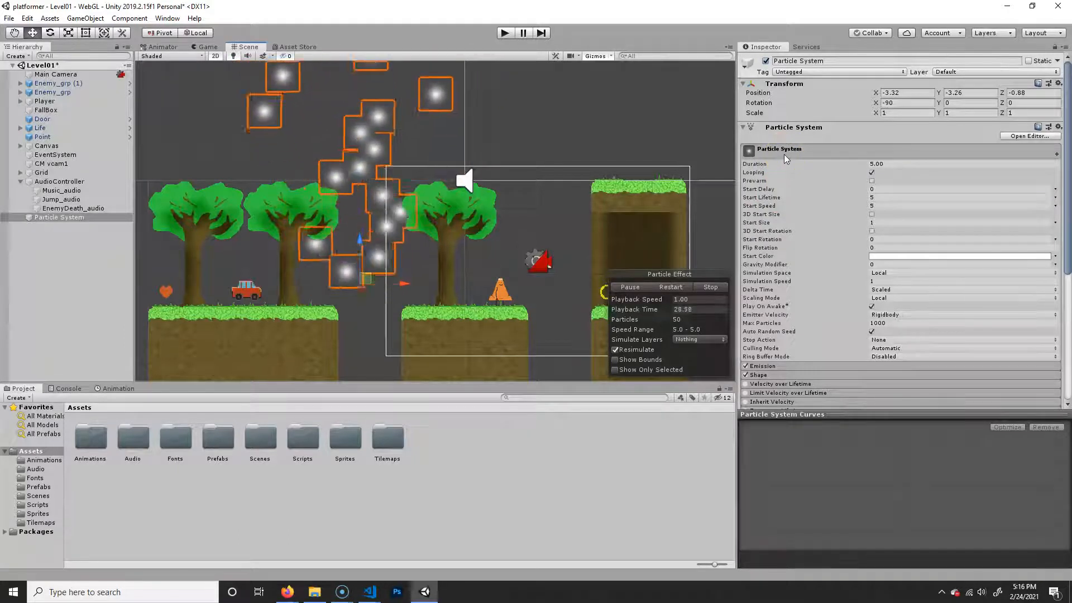
scroll(846, 235, down, 6)
scroll(847, 236, down, 1)
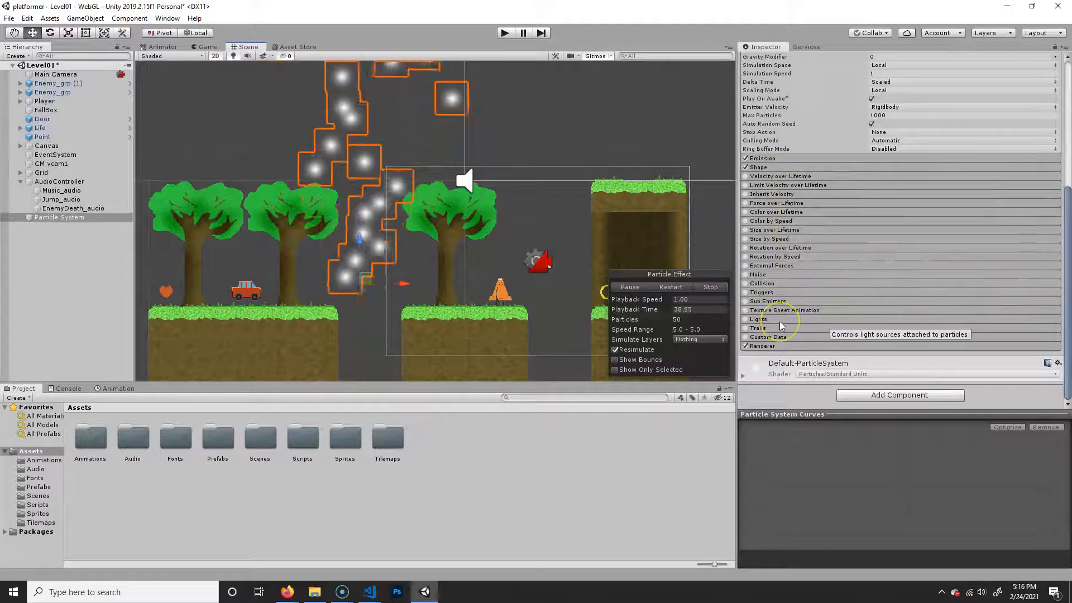
scroll(865, 179, up, 10)
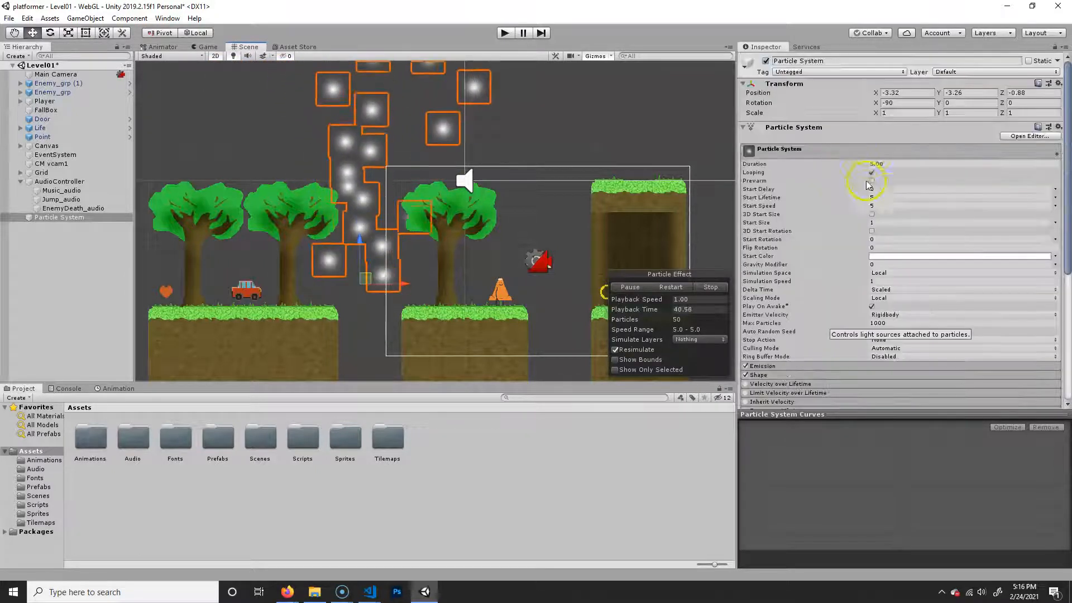
scroll(865, 218, down, 10)
scroll(865, 222, up, 10)
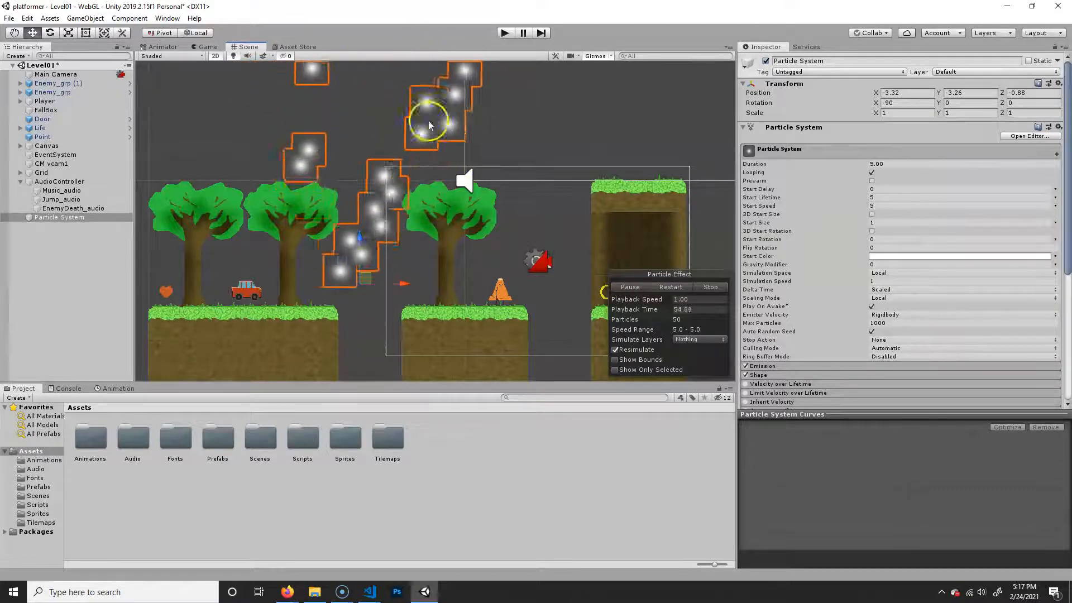
scroll(855, 307, down, 8)
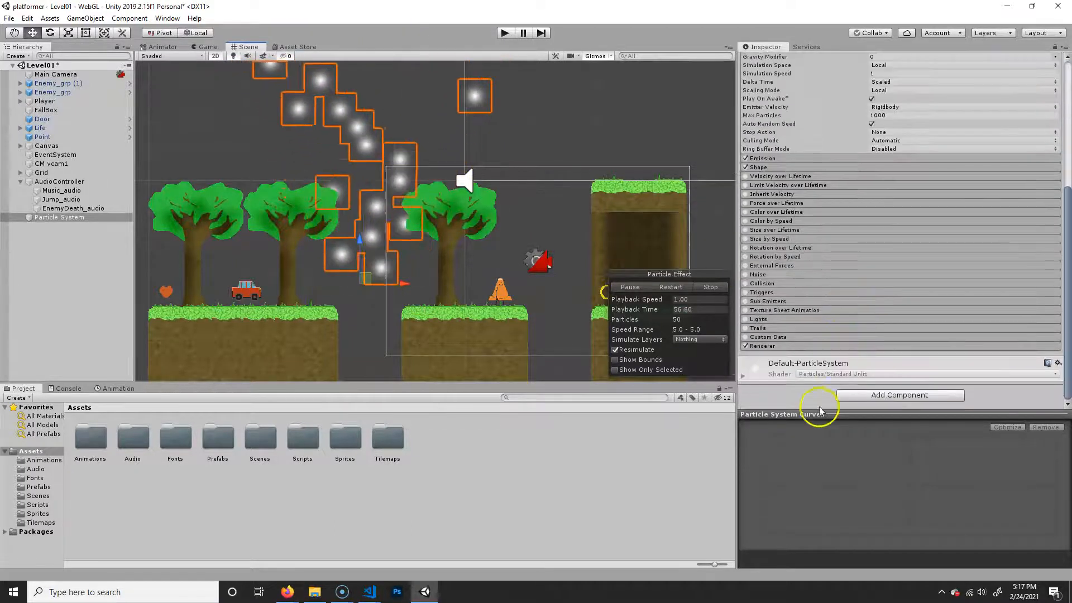
click(767, 346)
scroll(829, 341, down, 6)
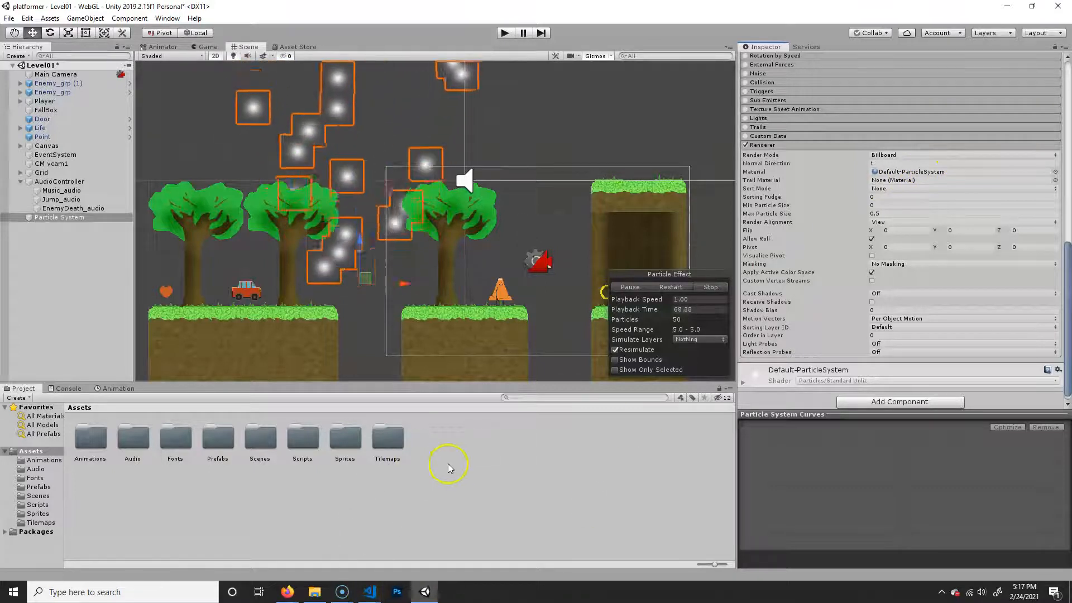
Create a new folder named Materials in the Assets root
right_click(471, 447)
mouse_move(531, 186)
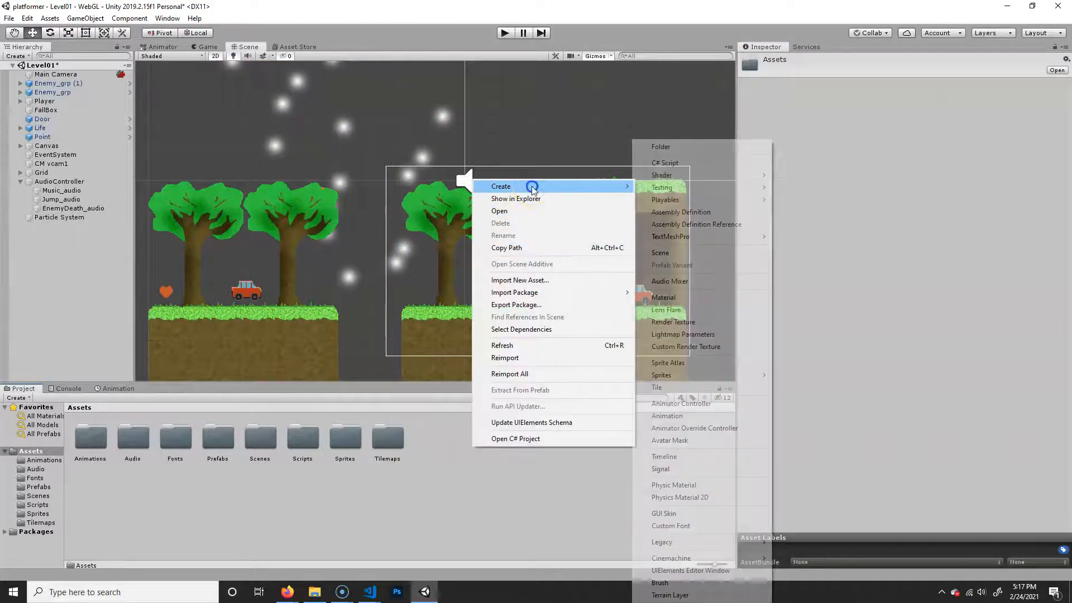
click(717, 147)
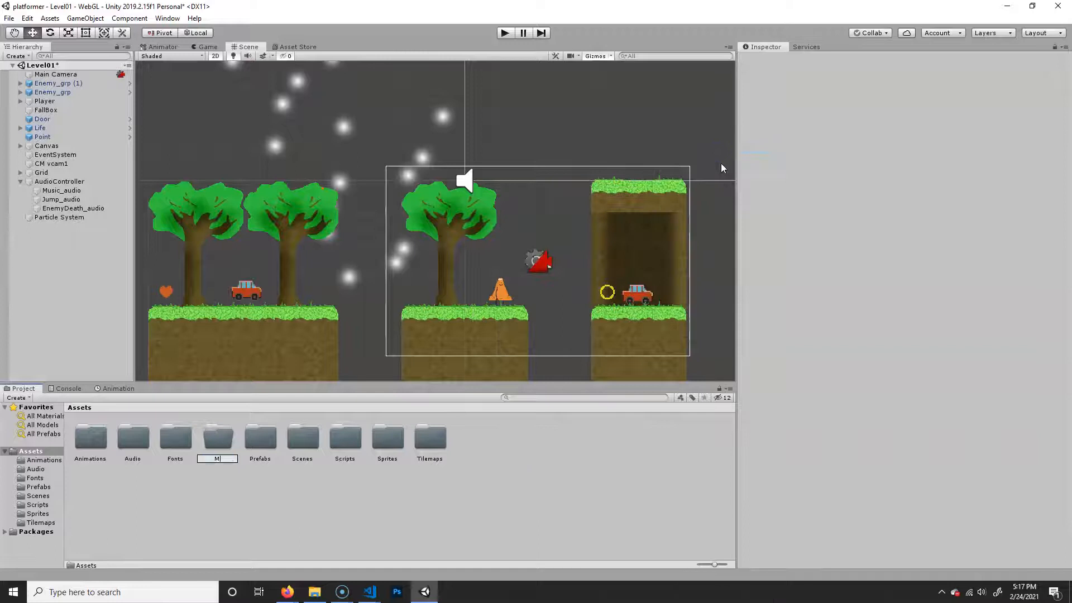
key(Return)
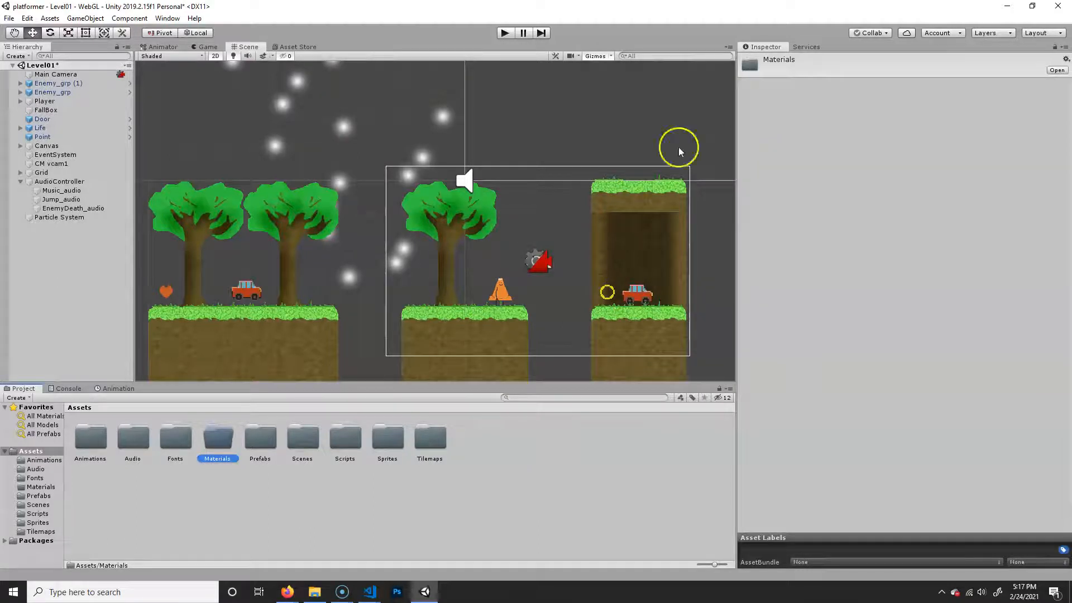
Create a new material named SmokeMaterial inside the Materials folder
double_click(224, 438)
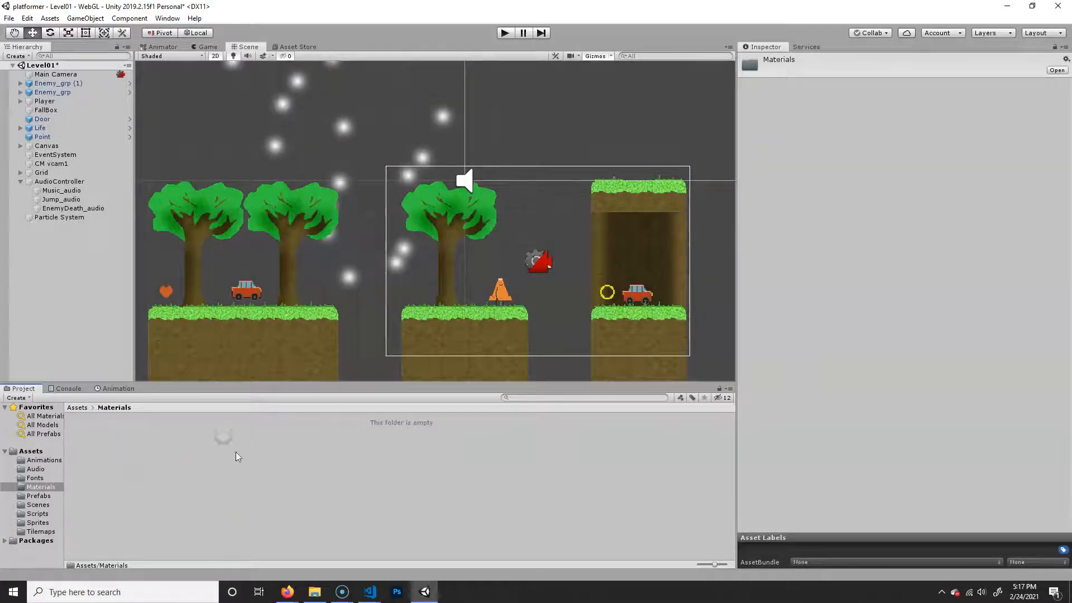
right_click(160, 453)
mouse_move(263, 193)
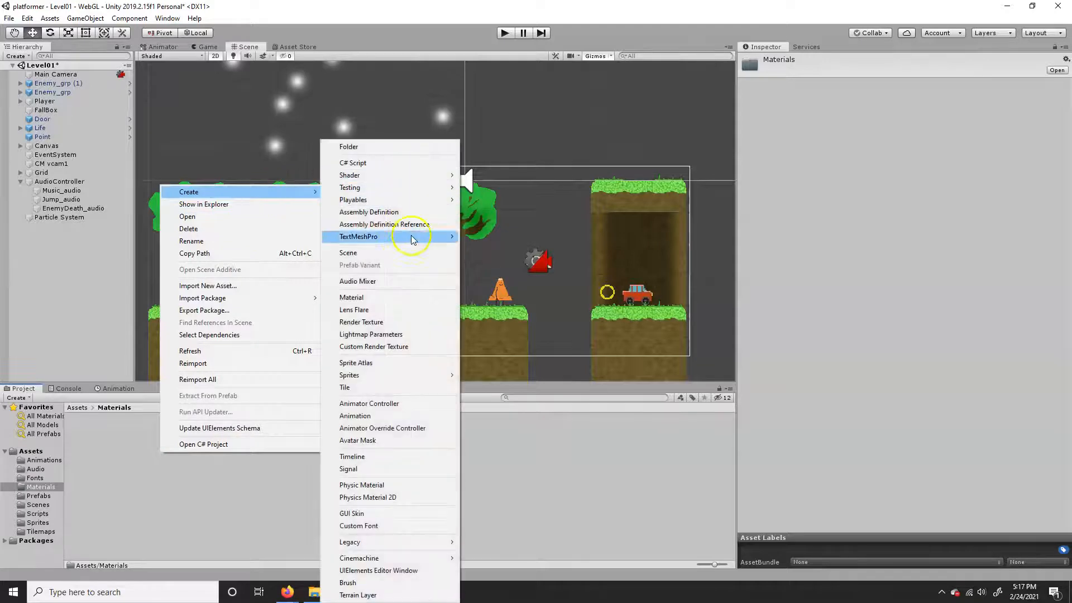
click(405, 297)
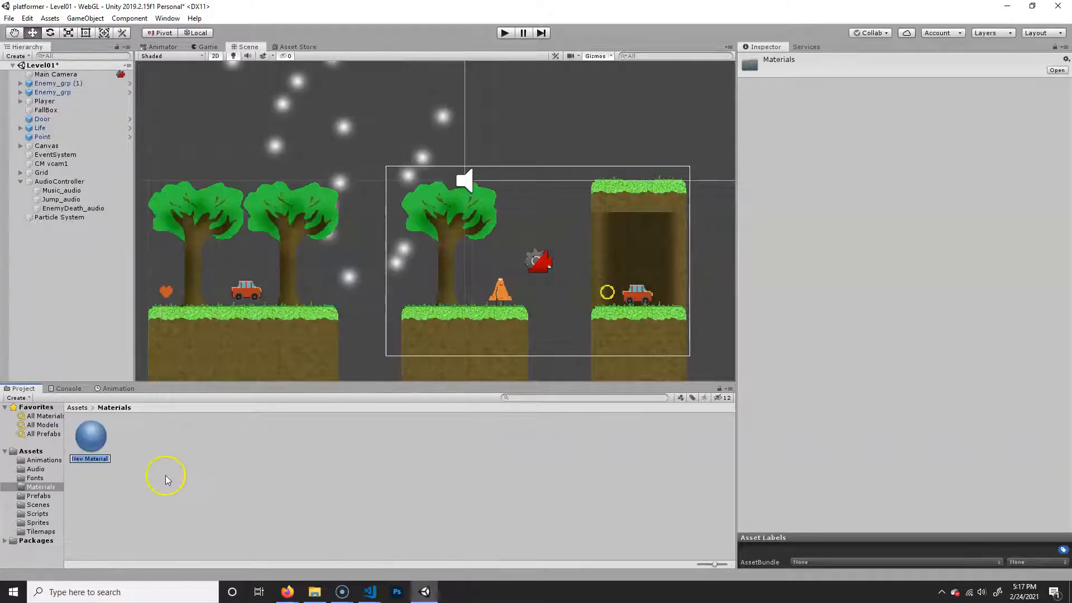
text(Smok)
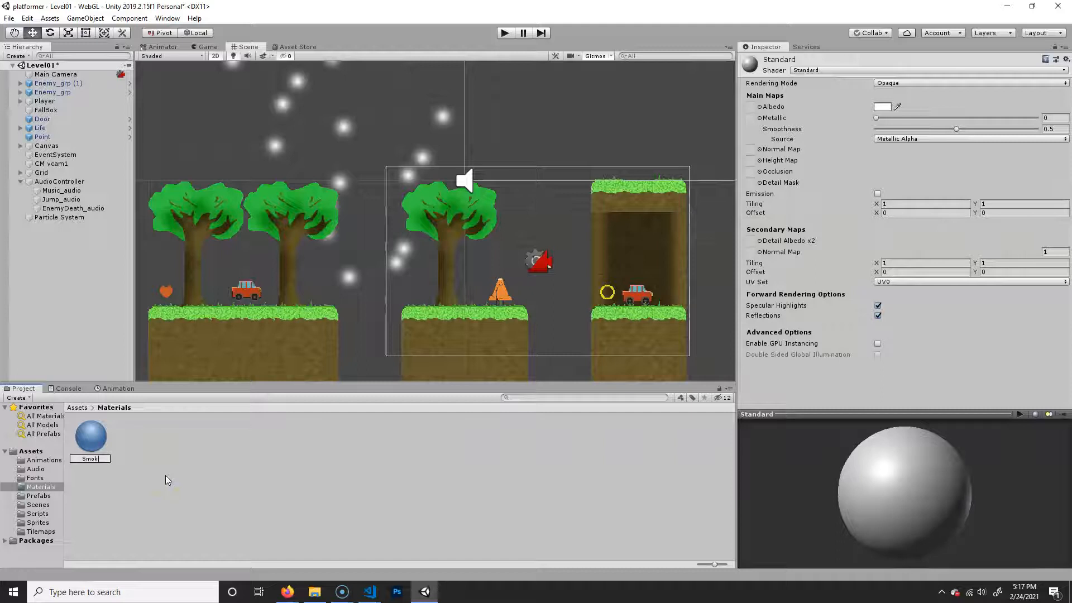
text(eMaterial)
key(Return)
Set SmokeMaterial's shader to Particles/Standard Unlit and view its rendering mode options
click(96, 452)
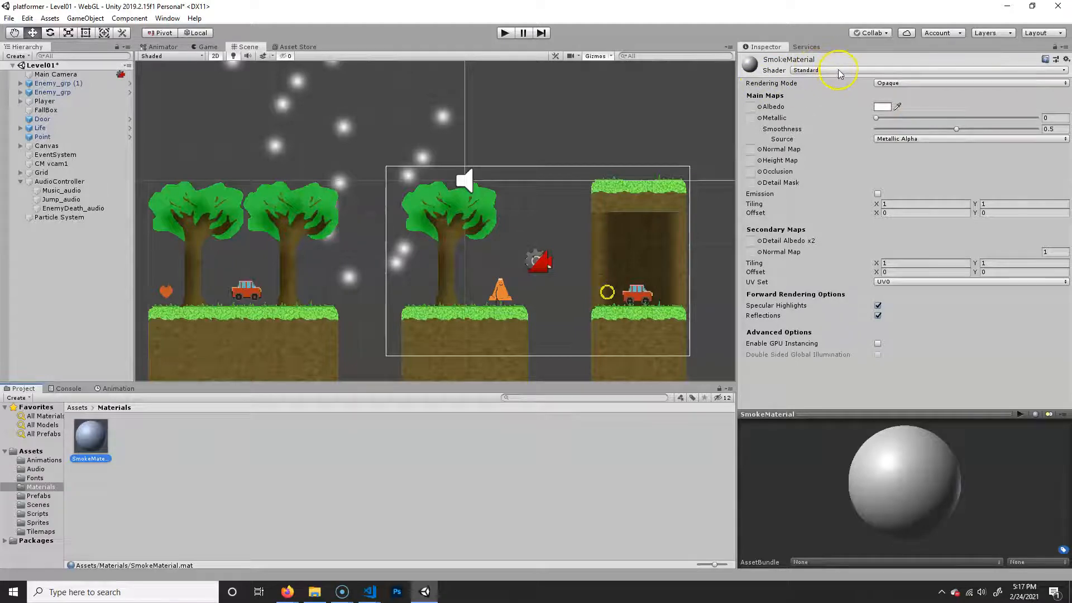
drag(919, 525, 884, 478)
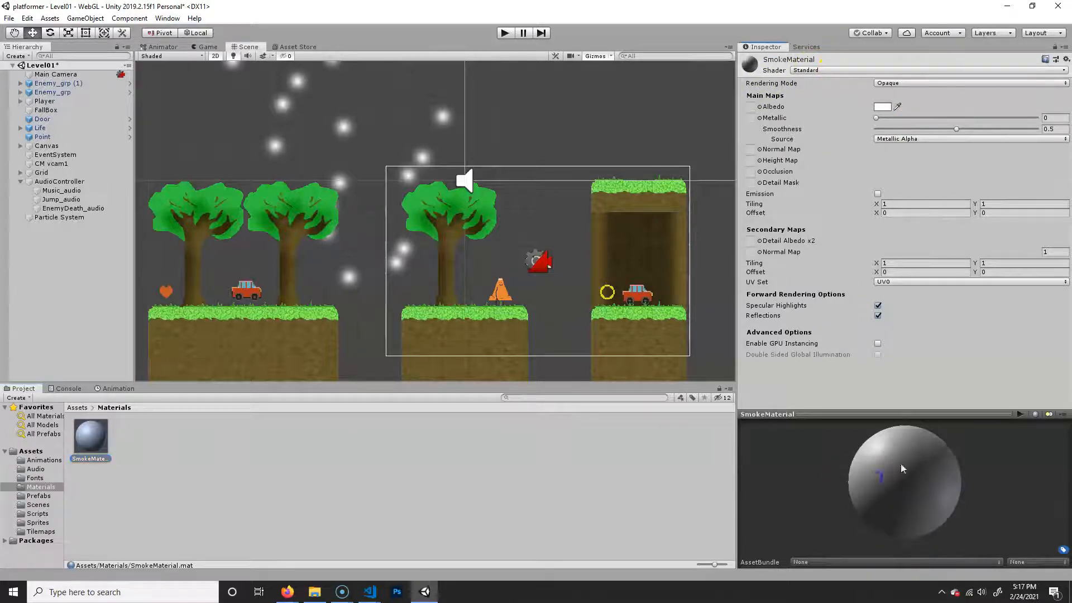
click(825, 70)
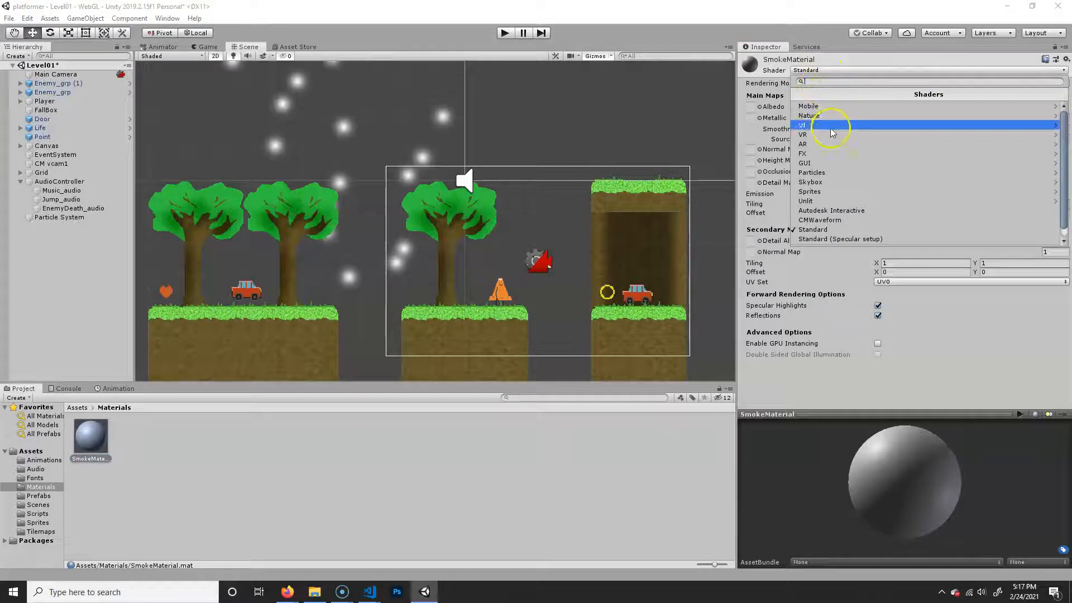
click(831, 172)
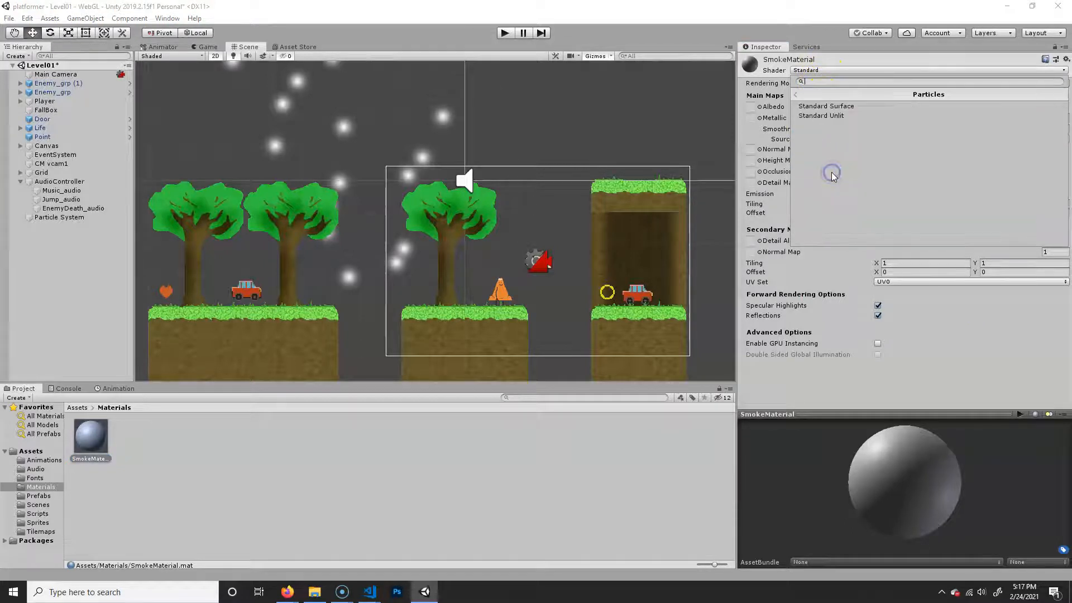
click(848, 115)
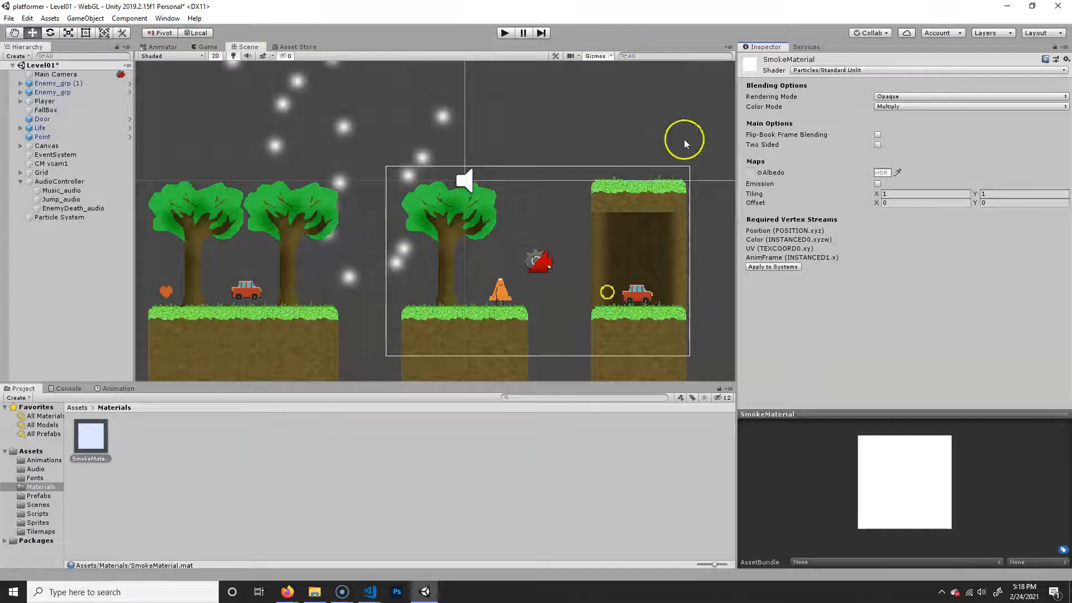
click(904, 97)
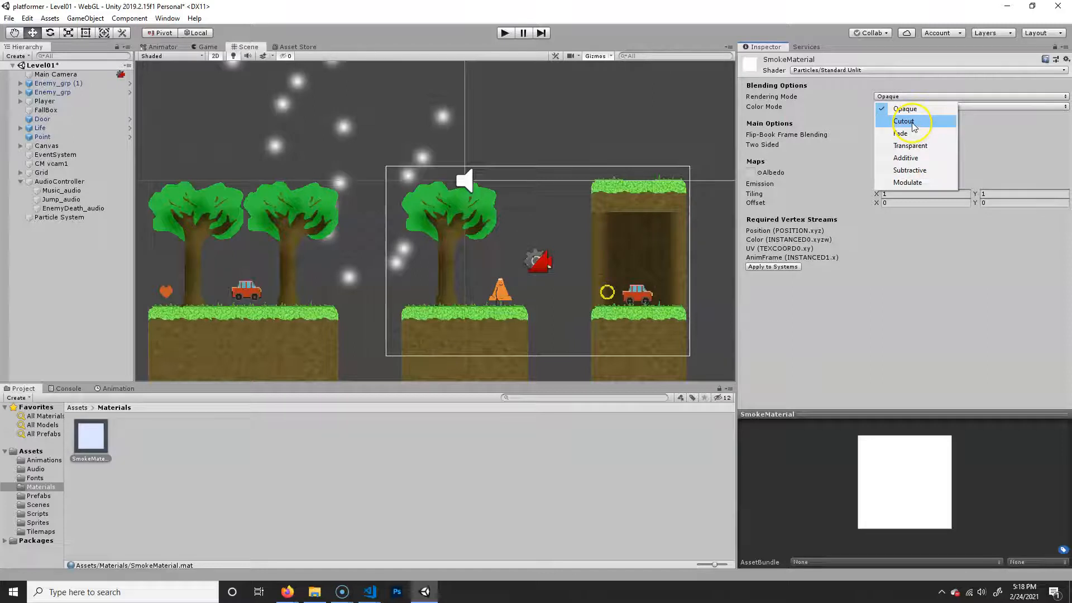
click(910, 86)
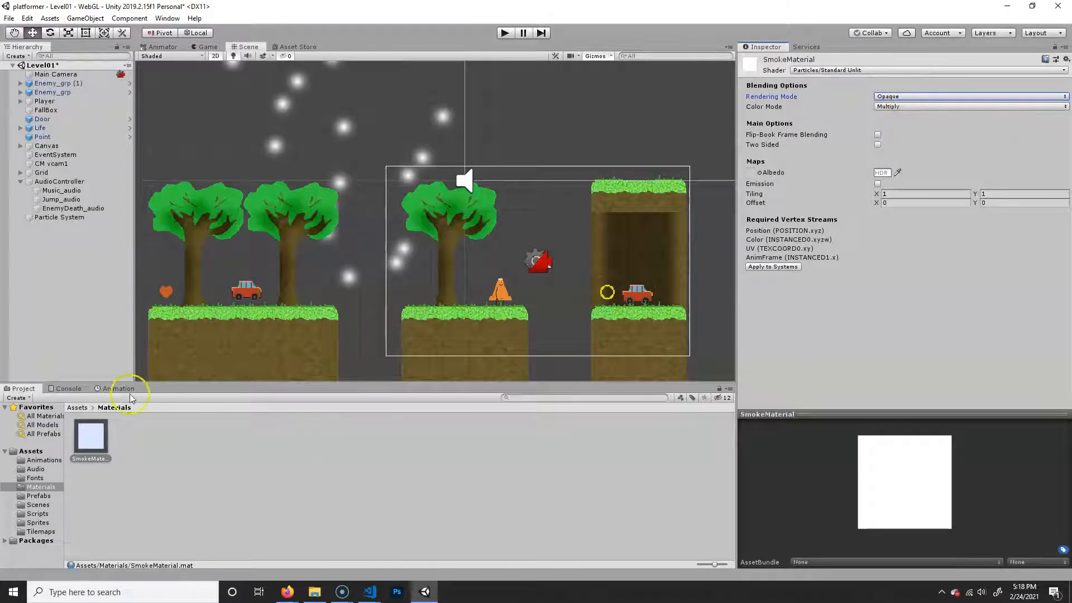
Assign the smokePuff texture to SmokeMaterial's Albedo map
click(77, 407)
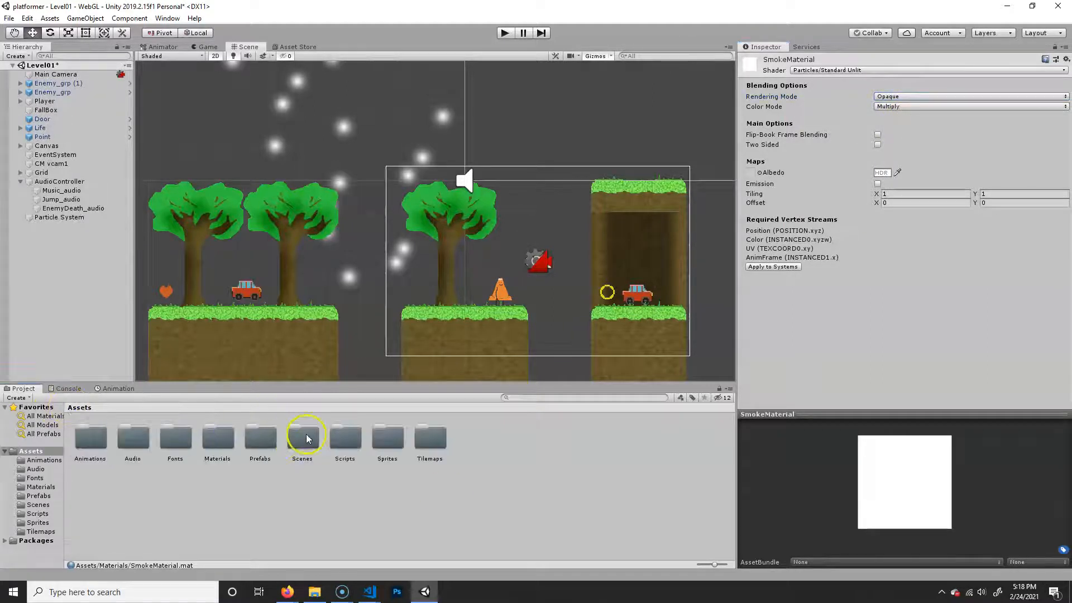
double_click(390, 433)
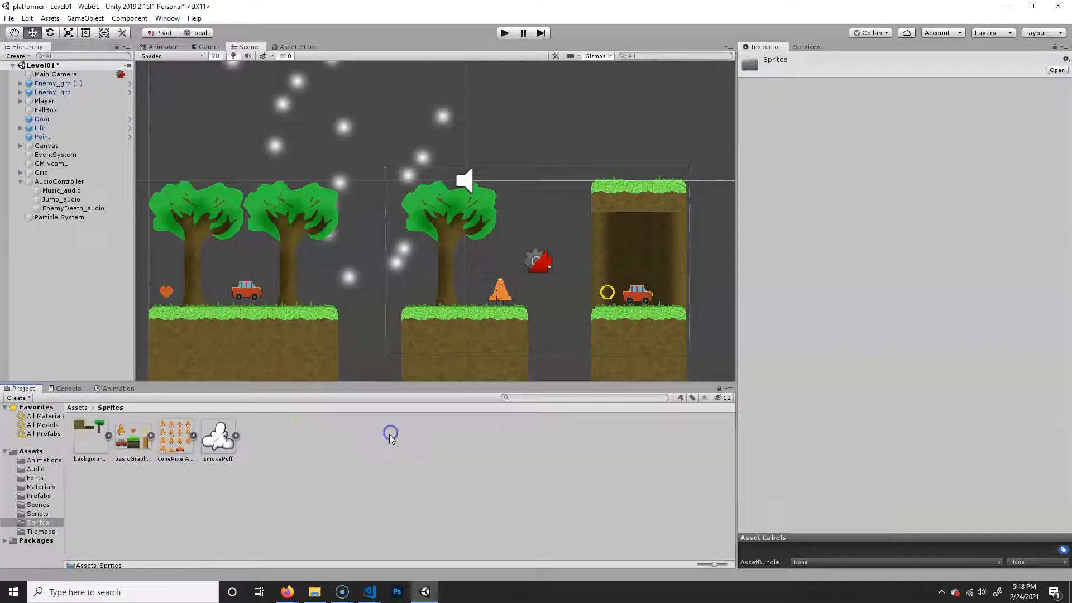
click(86, 407)
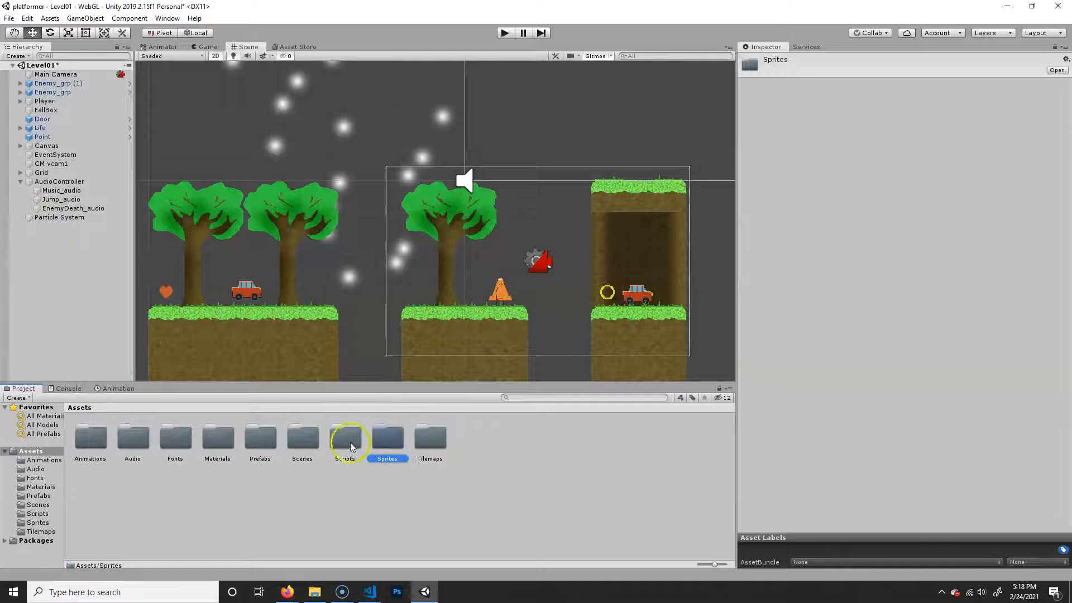
double_click(217, 438)
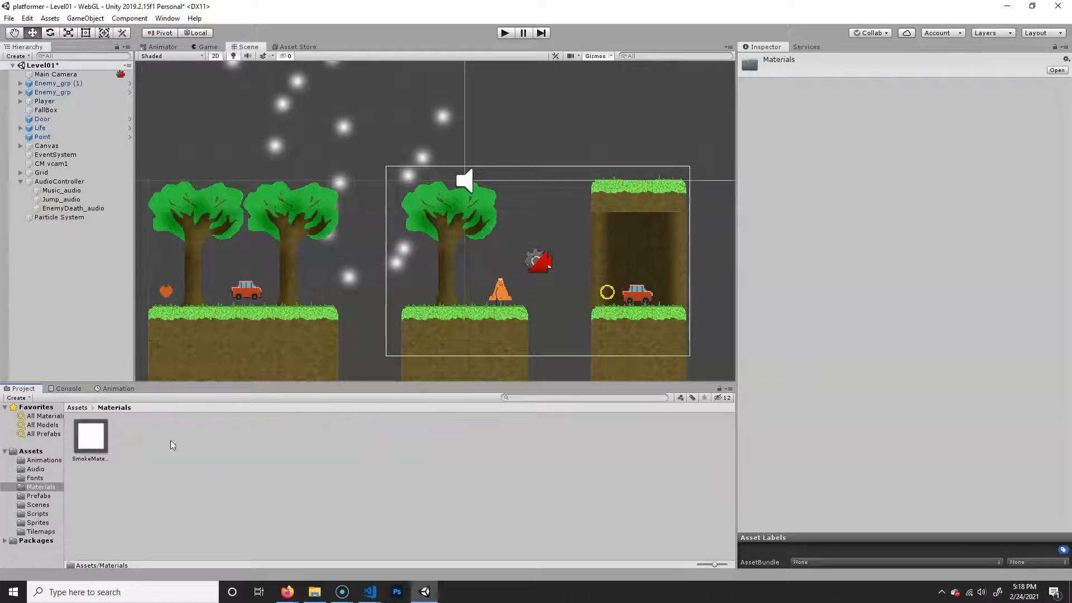
click(90, 436)
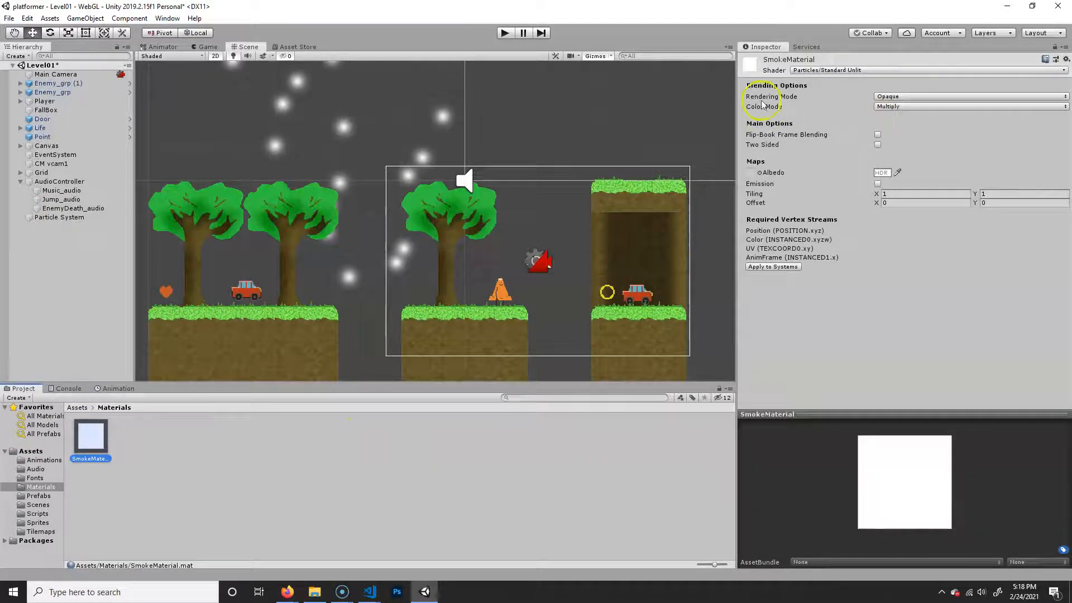
click(759, 172)
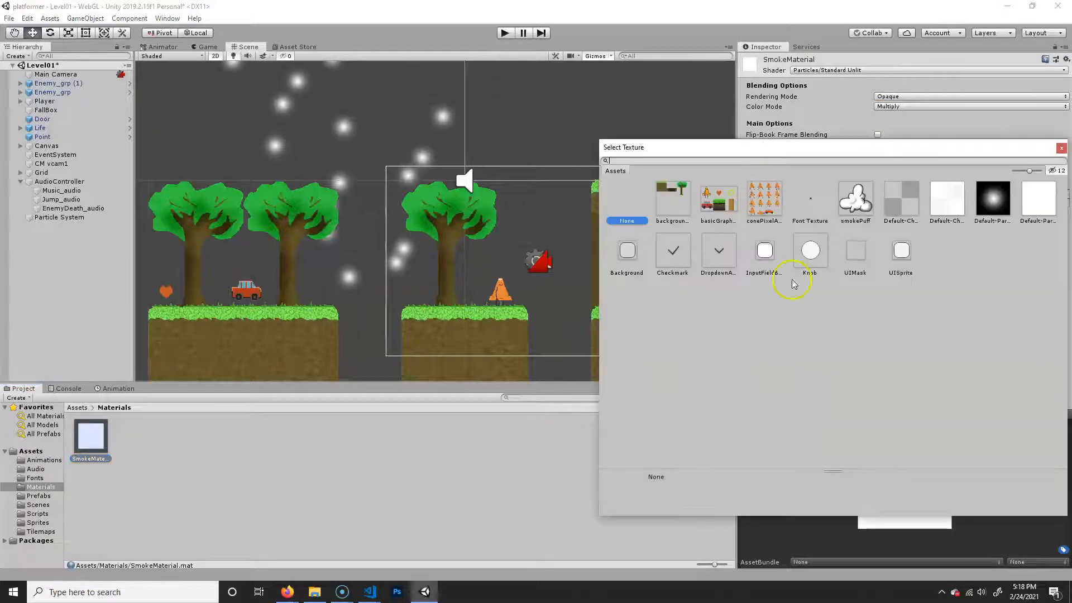
click(840, 201)
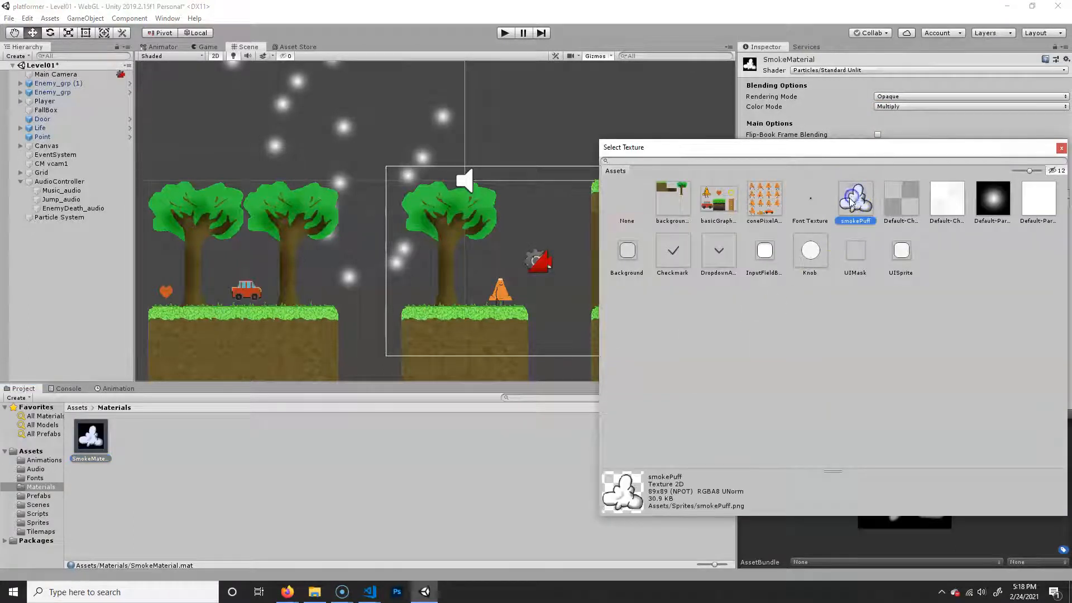
double_click(852, 200)
Review SmokeMaterial's rendering mode and color mode options, keeping Opaque and Multiply
click(59, 217)
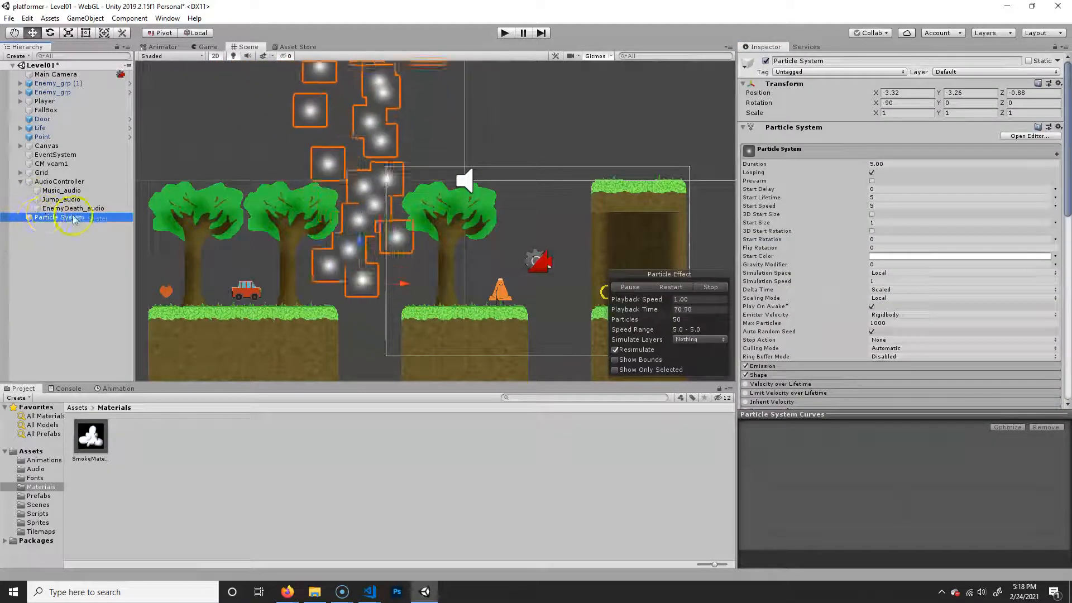
click(109, 464)
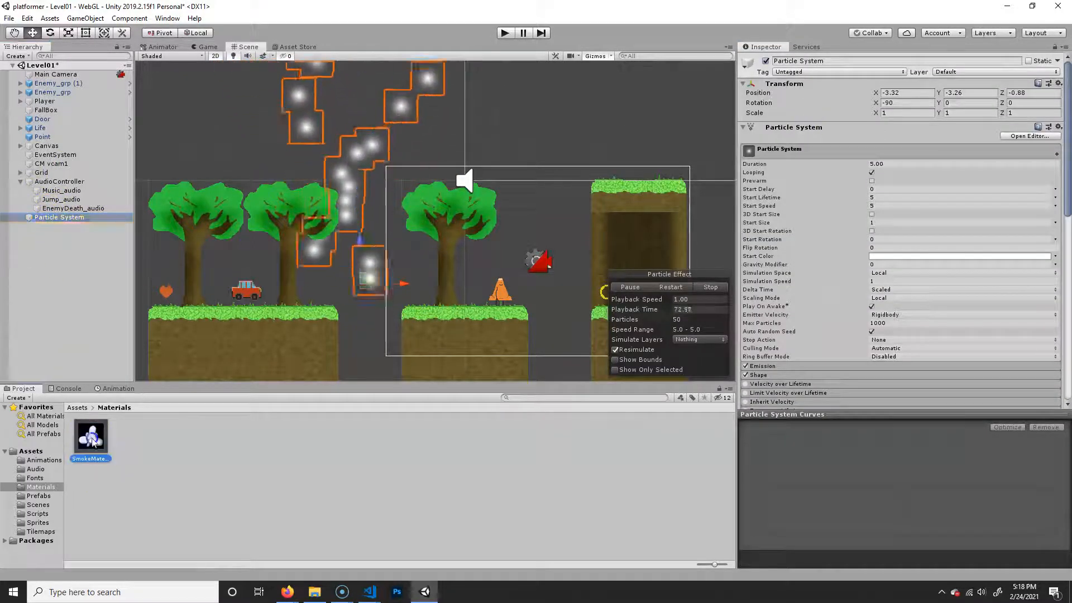
click(942, 97)
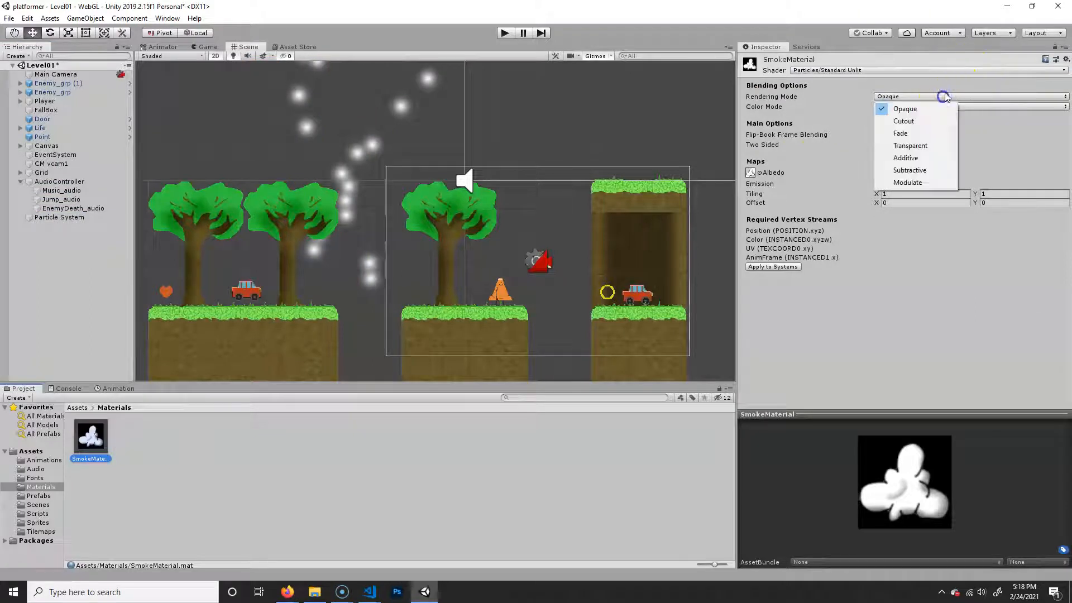
click(946, 95)
click(914, 106)
click(918, 122)
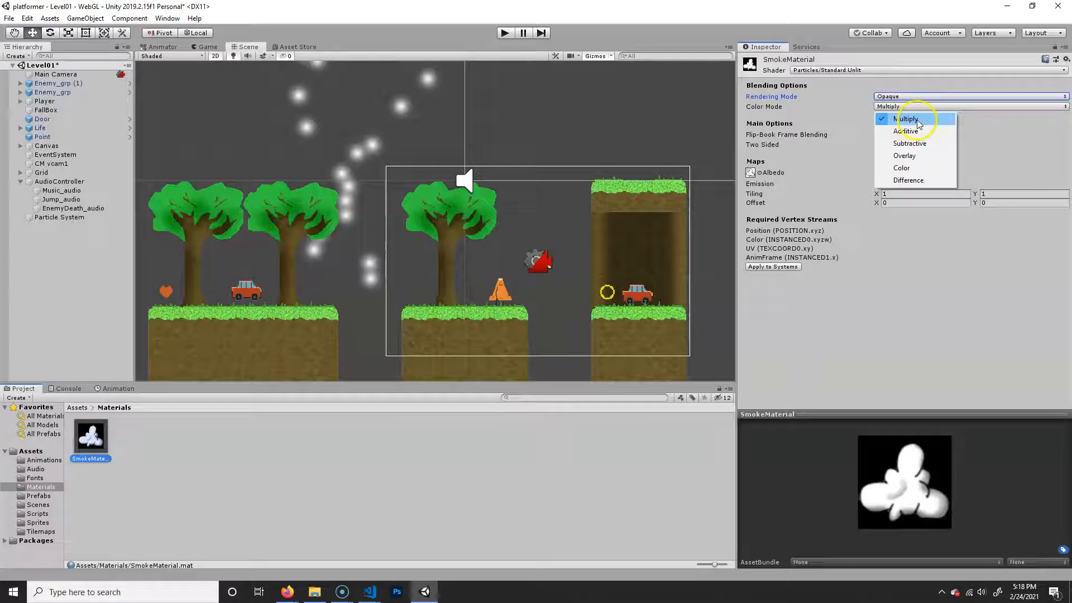
click(918, 120)
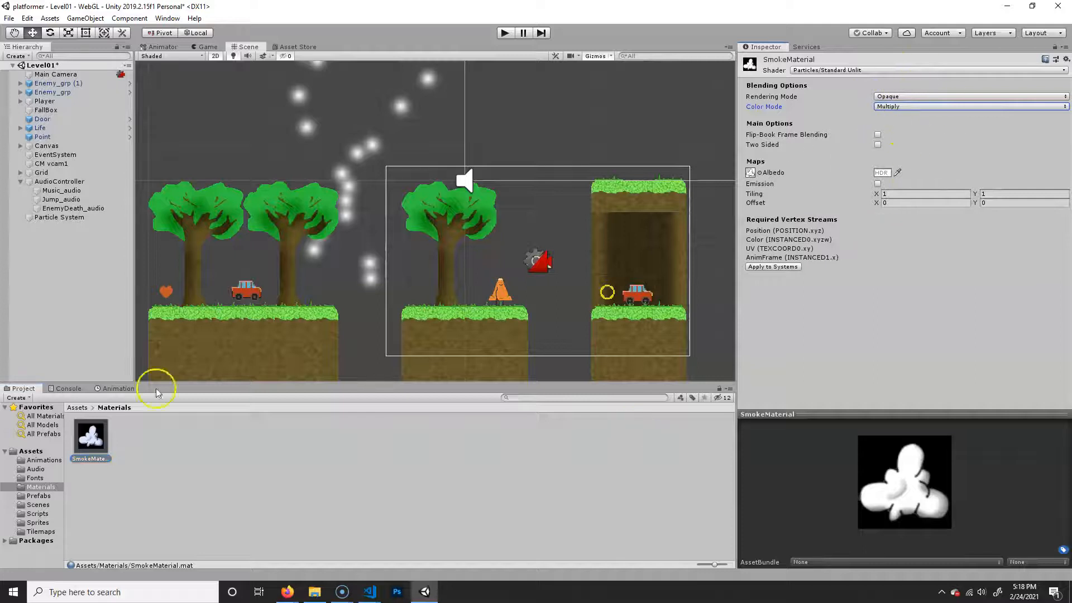
Assign SmokeMaterial as the material in the Particle System's Renderer module
click(58, 217)
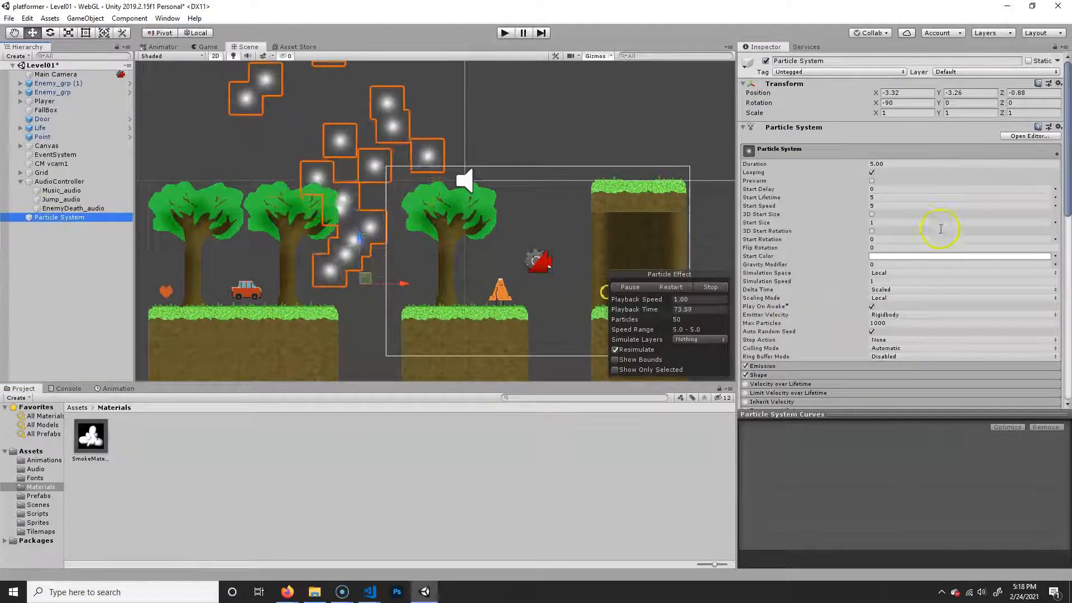
scroll(929, 235, down, 10)
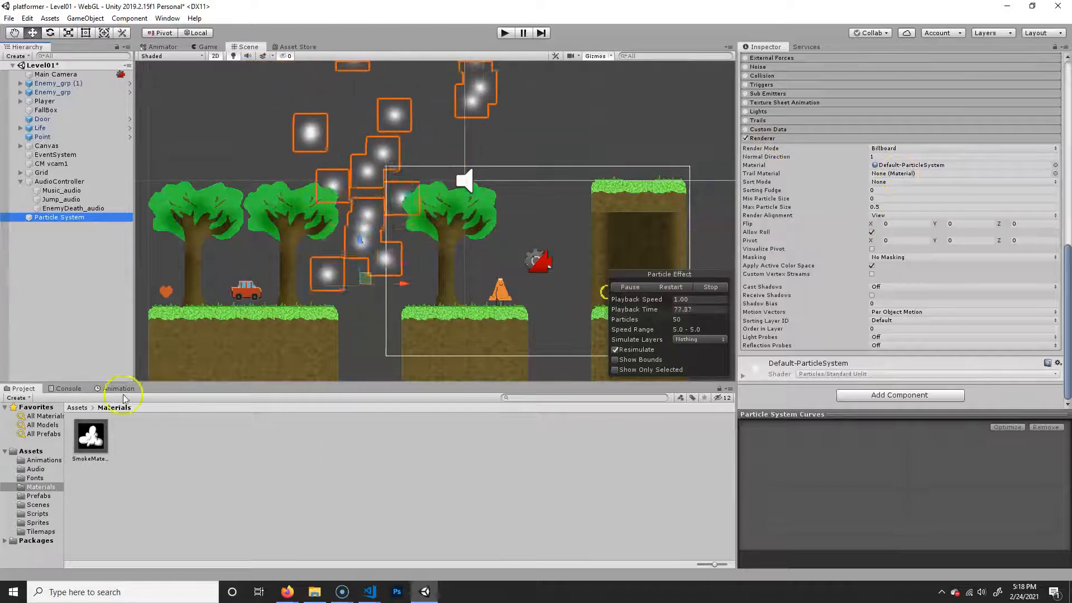
drag(91, 438, 942, 170)
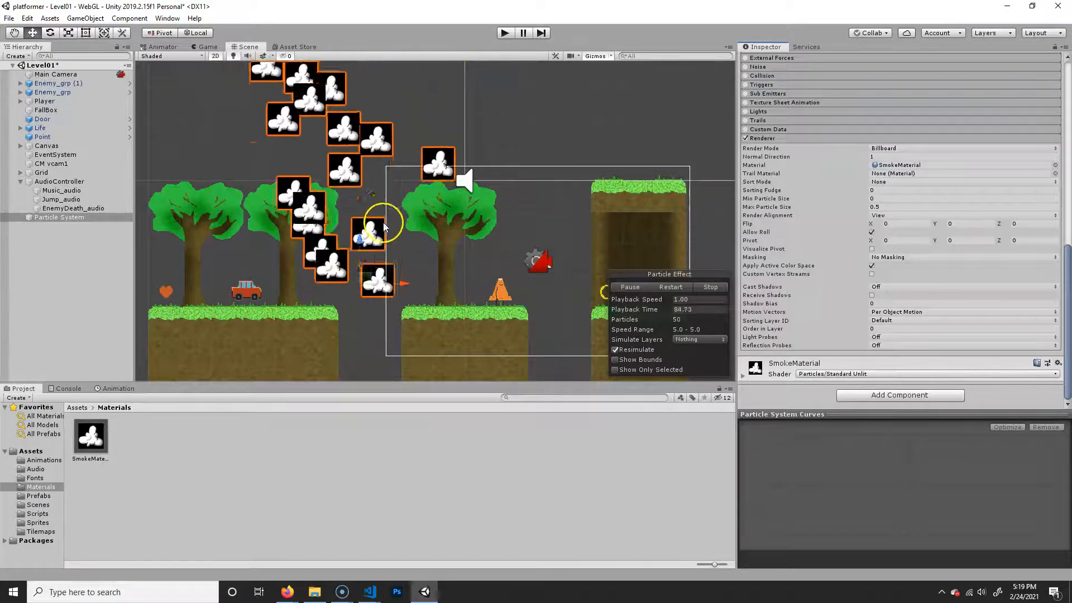
Set SmokeMaterial's rendering mode to Cutout
click(91, 439)
click(942, 97)
click(907, 115)
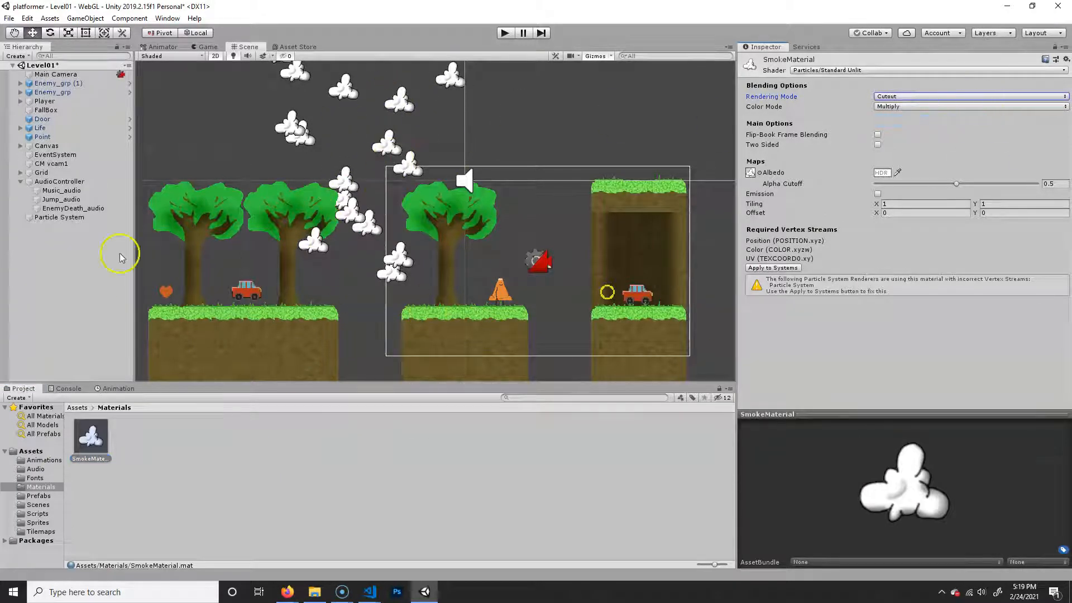
Turn off Looping on the Particle System and replay the effect in the scene to preview it
click(69, 218)
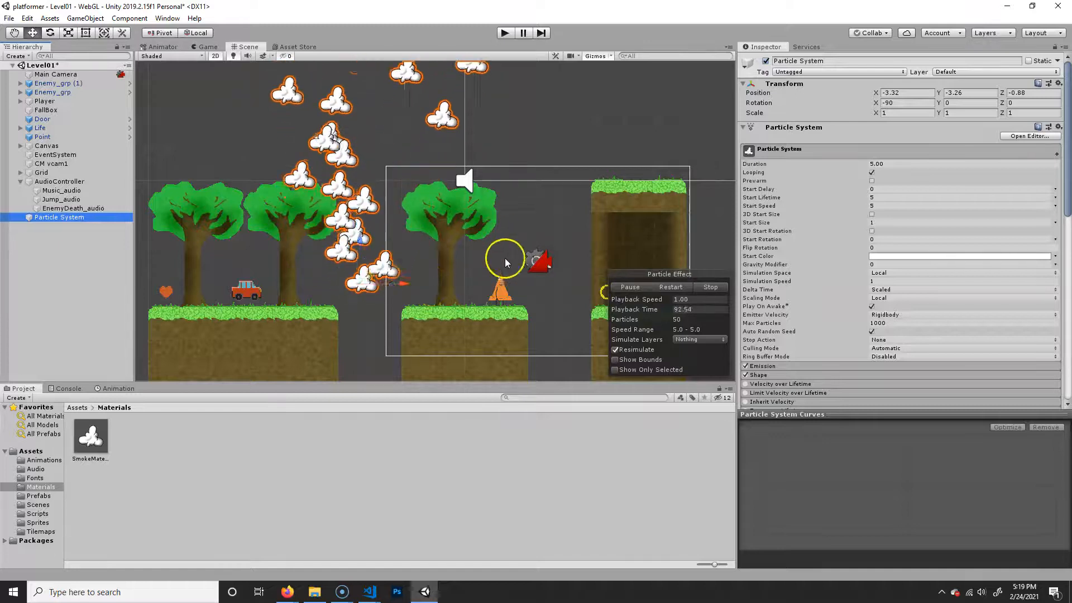
click(871, 172)
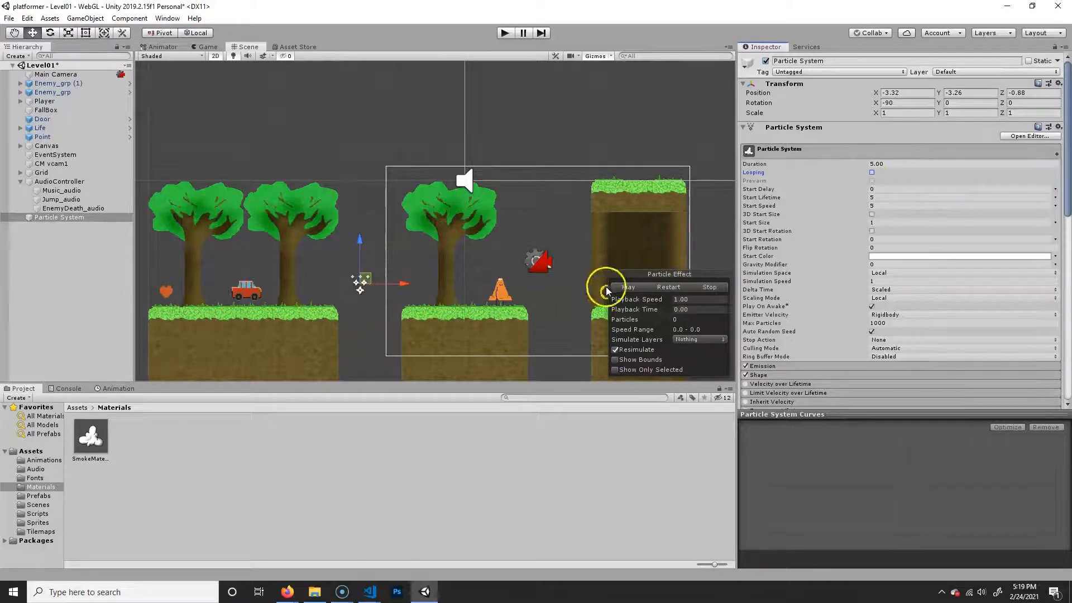
click(635, 287)
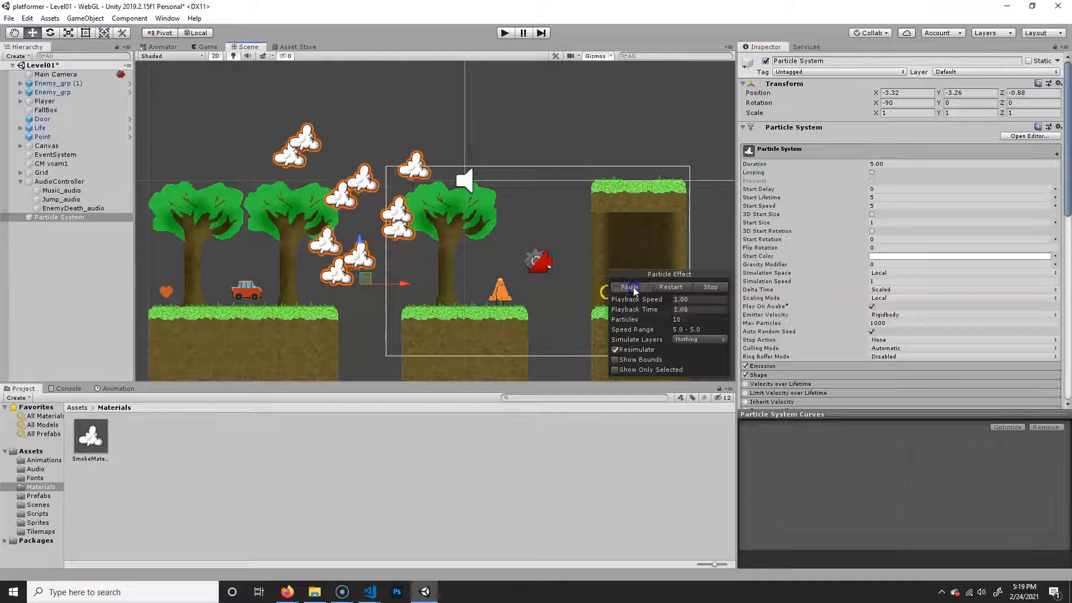
click(706, 287)
click(669, 287)
click(669, 287)
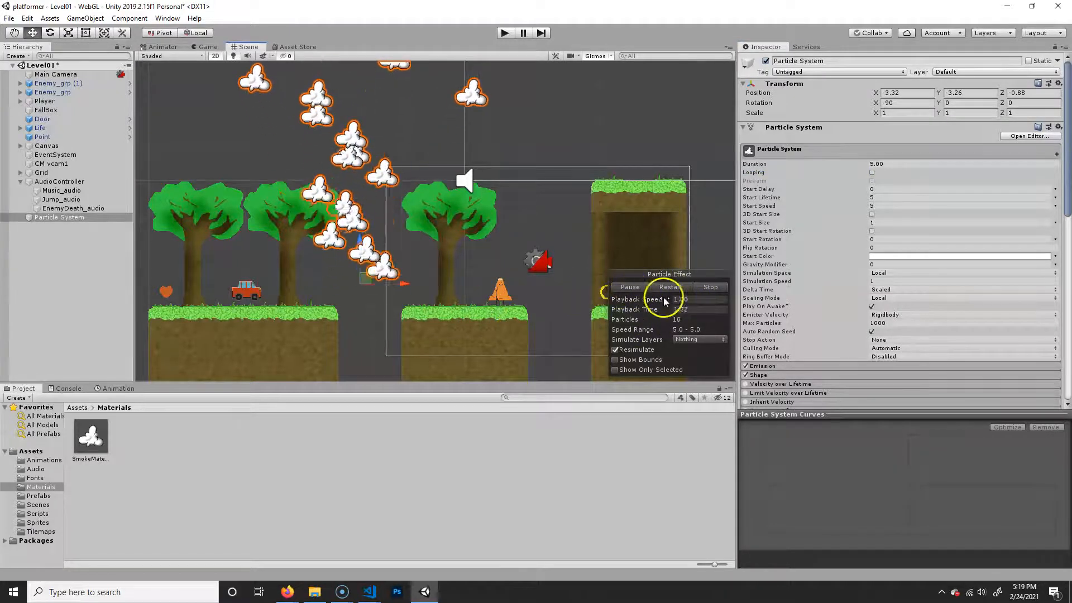
Set the Particle System's Duration to 1 and replay the effect
click(893, 163)
text(1)
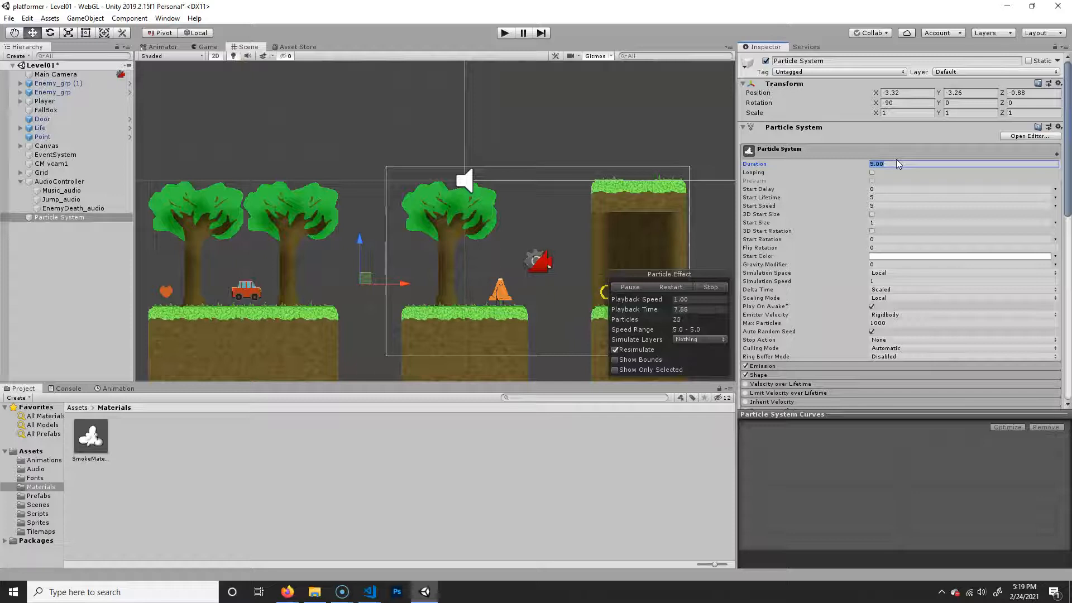
click(677, 287)
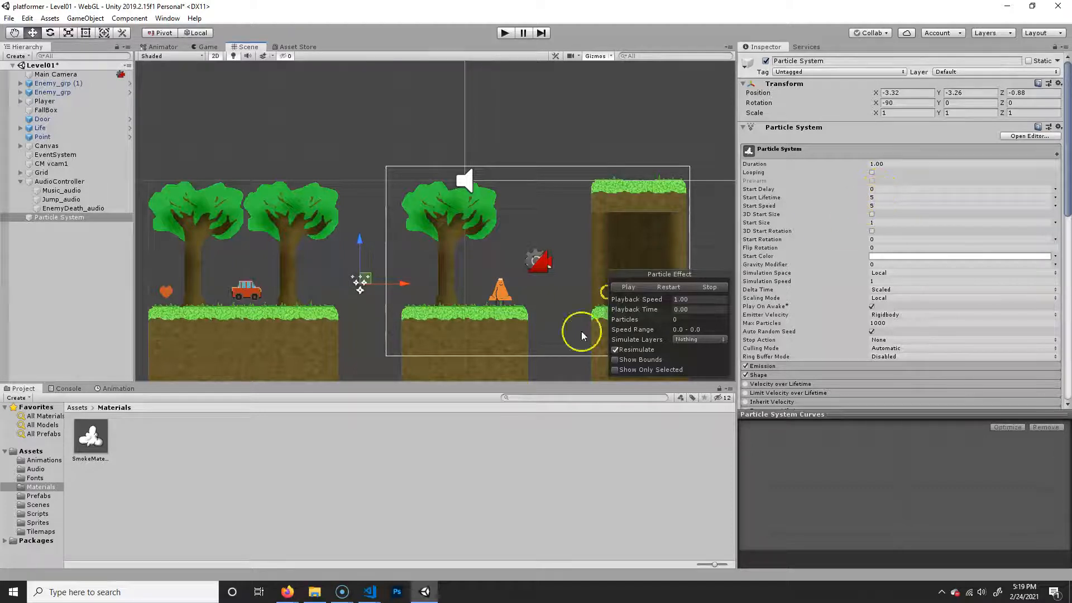
Set the Particle System's Start Lifetime and Start Speed to 1 and replay the effect
click(894, 198)
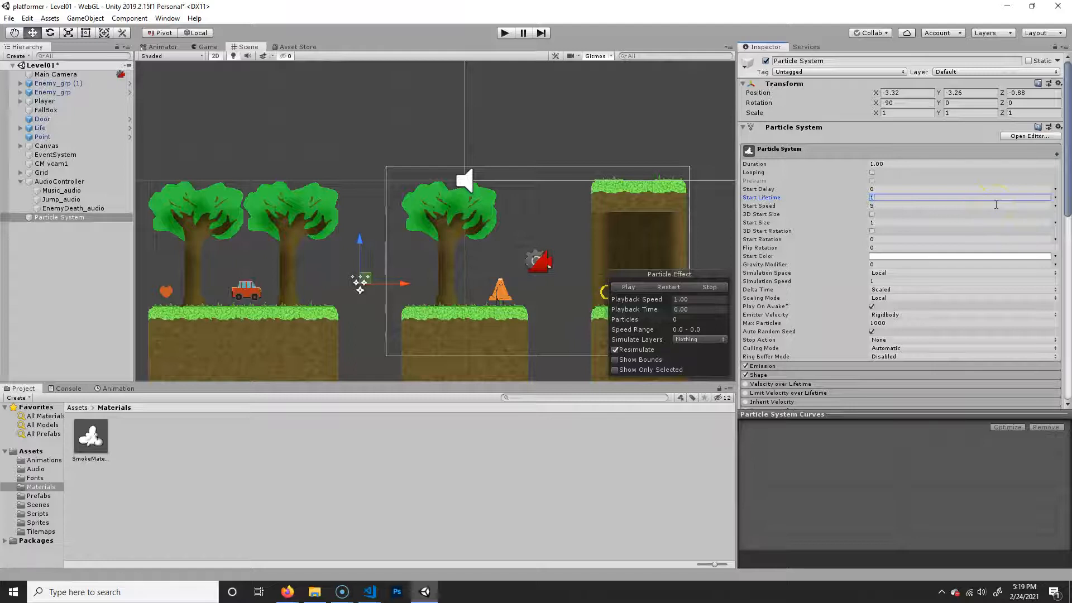
click(891, 206)
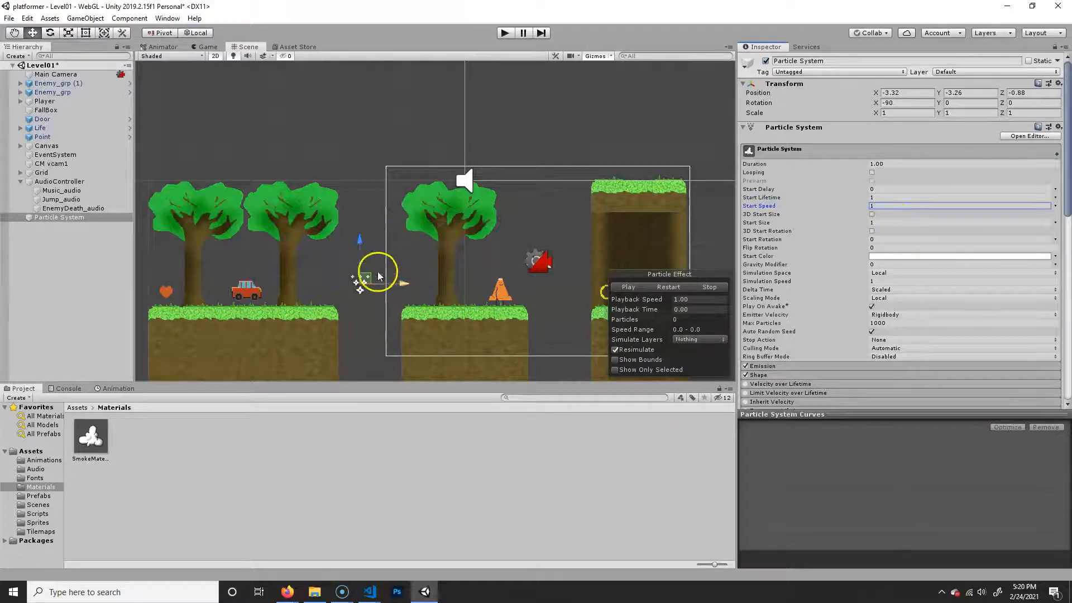
click(672, 288)
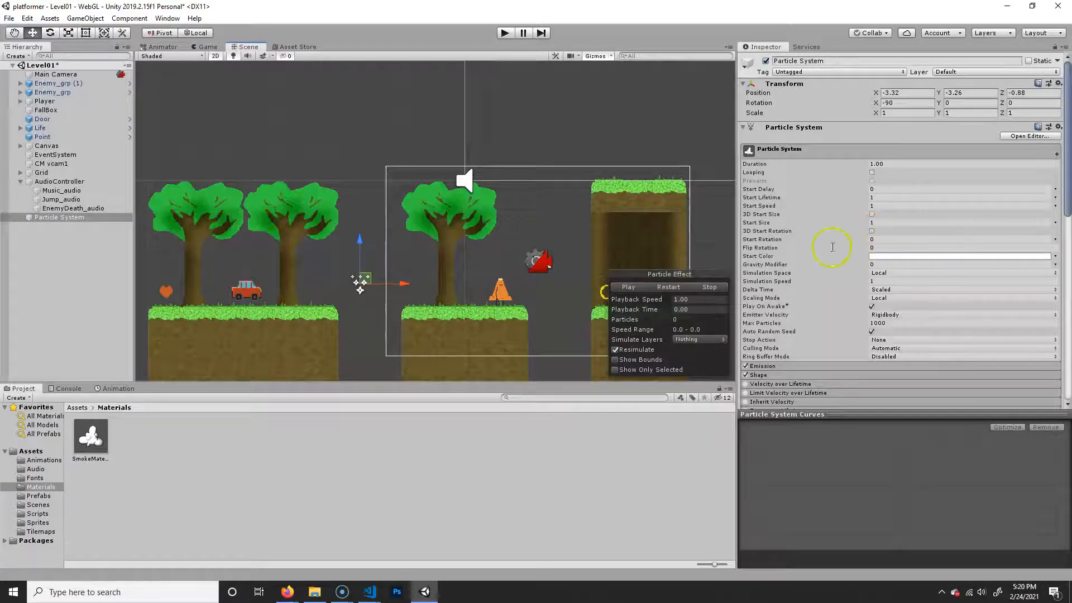
click(669, 288)
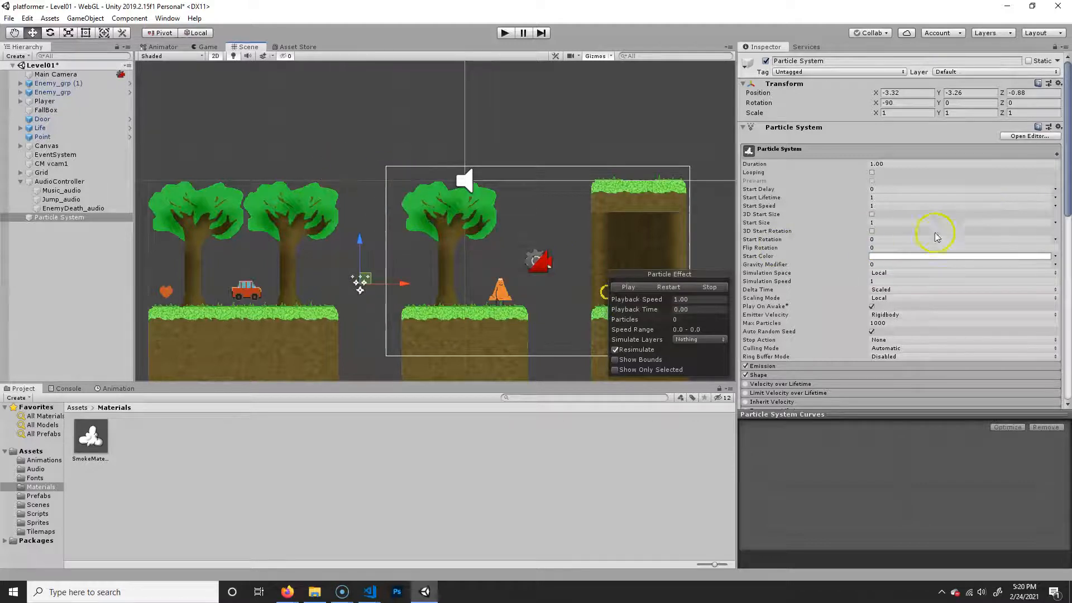
Make Start Rotation random between two constants, -45 and 45, and replay the effect
click(1055, 239)
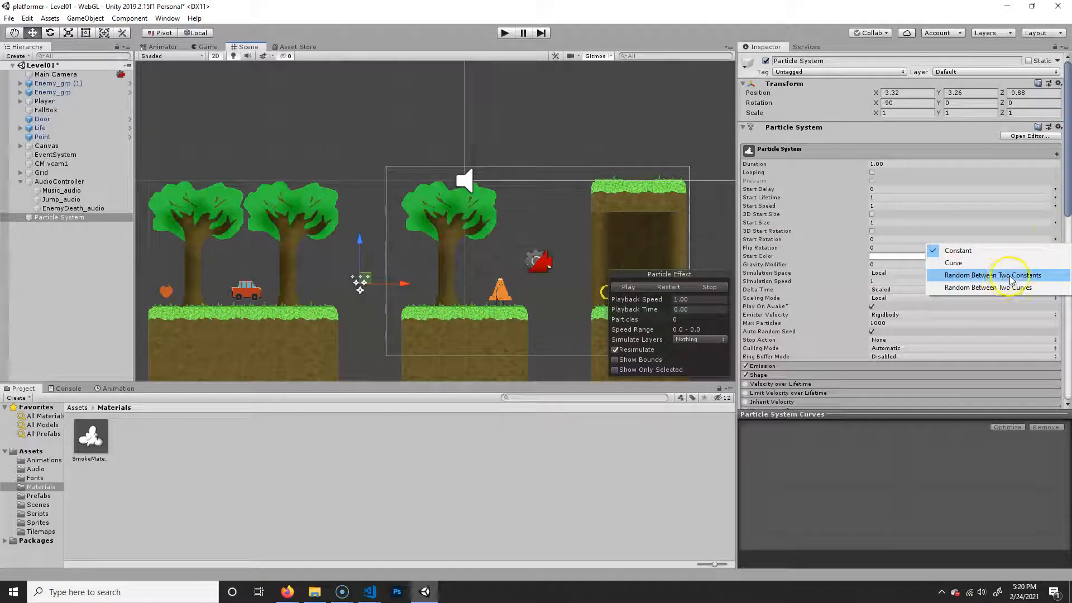
click(994, 280)
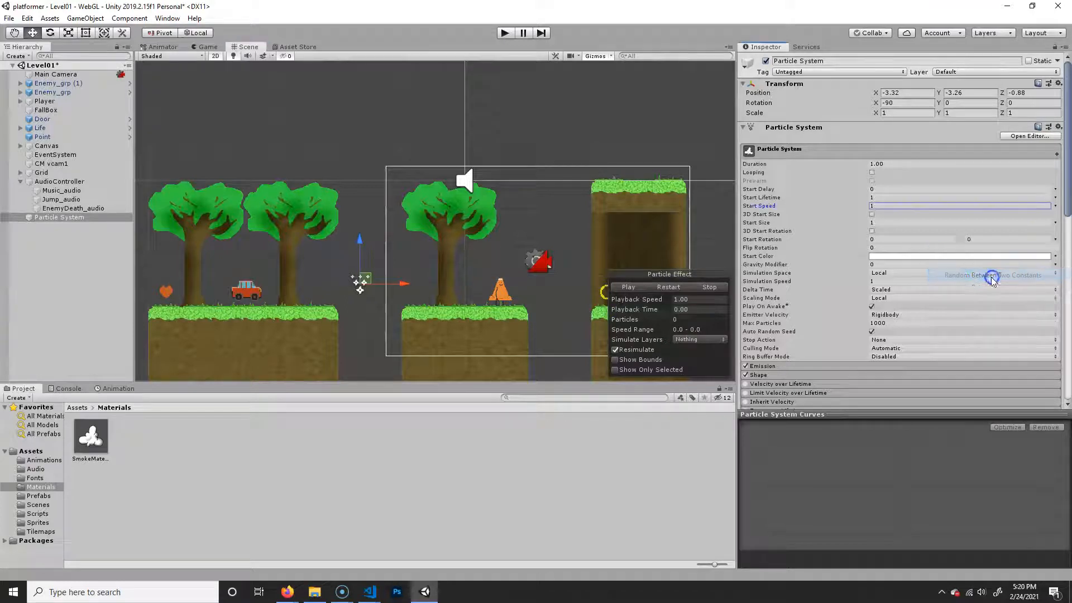
click(942, 238)
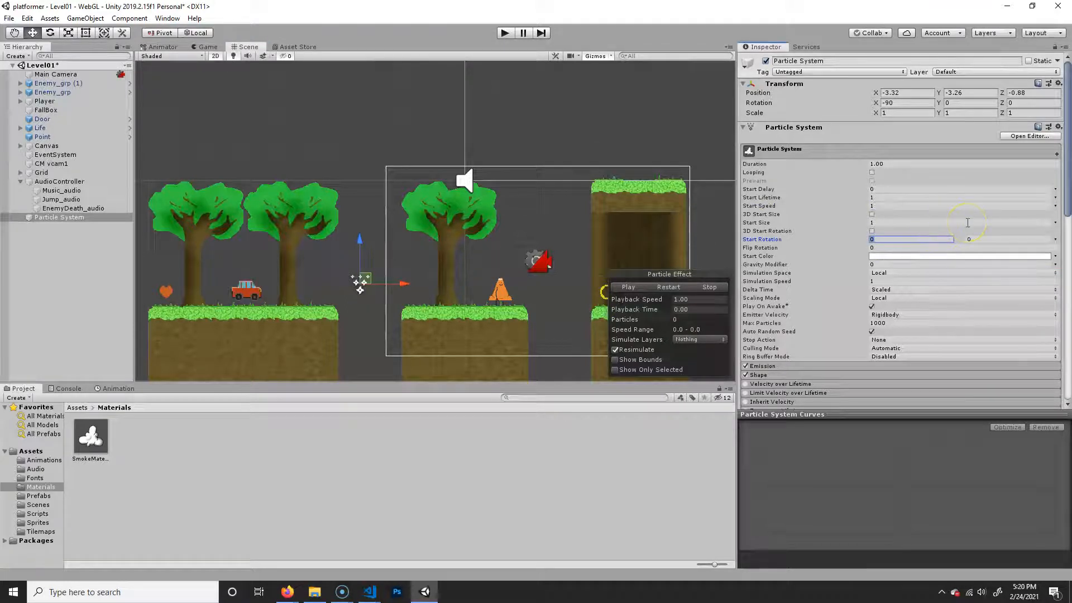
click(974, 240)
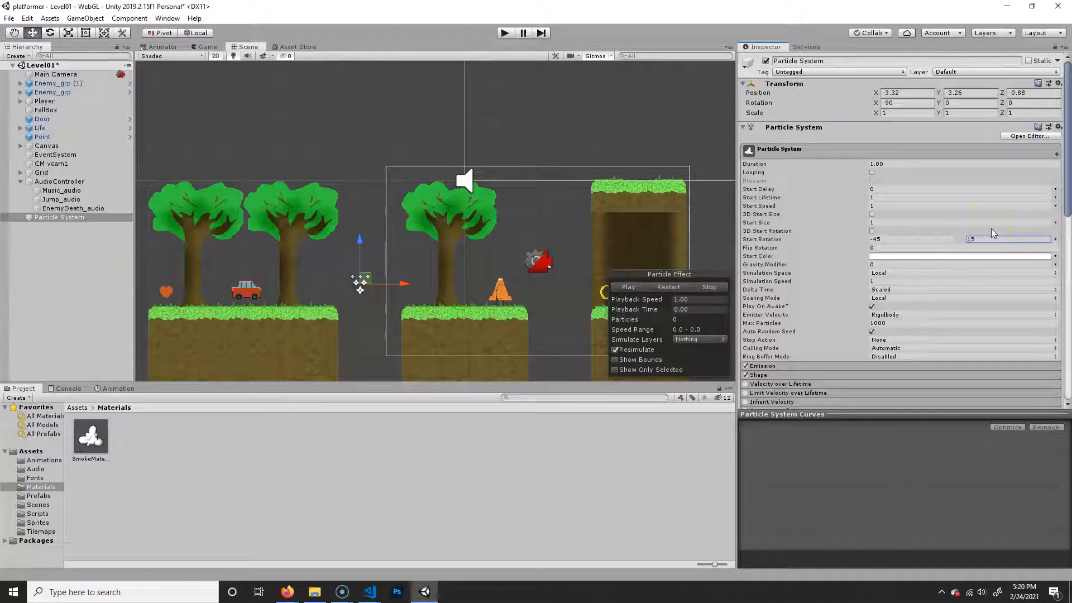
double_click(1013, 240)
click(674, 287)
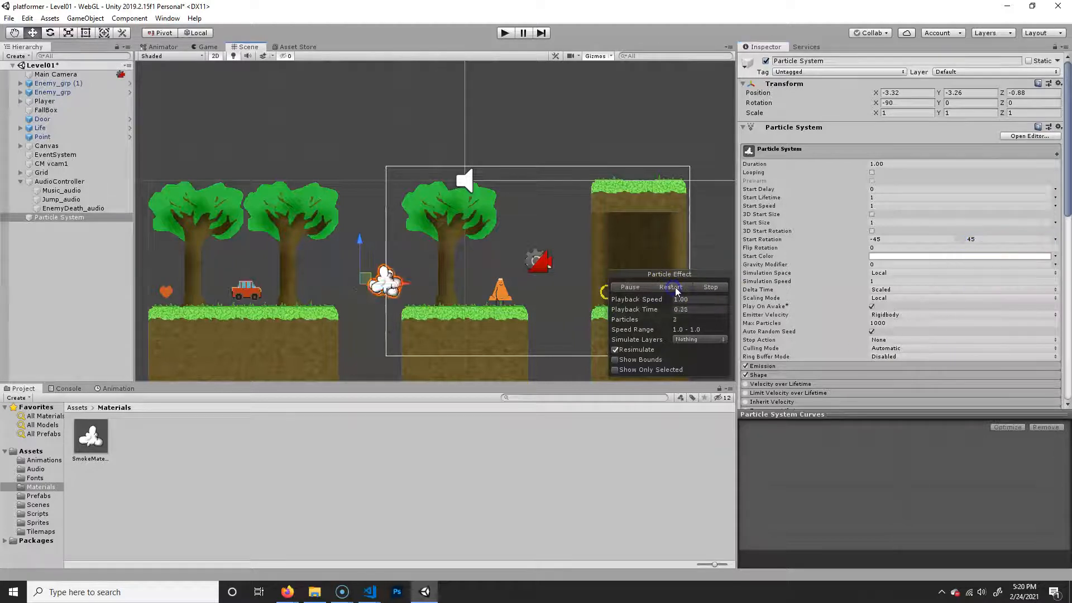
click(363, 280)
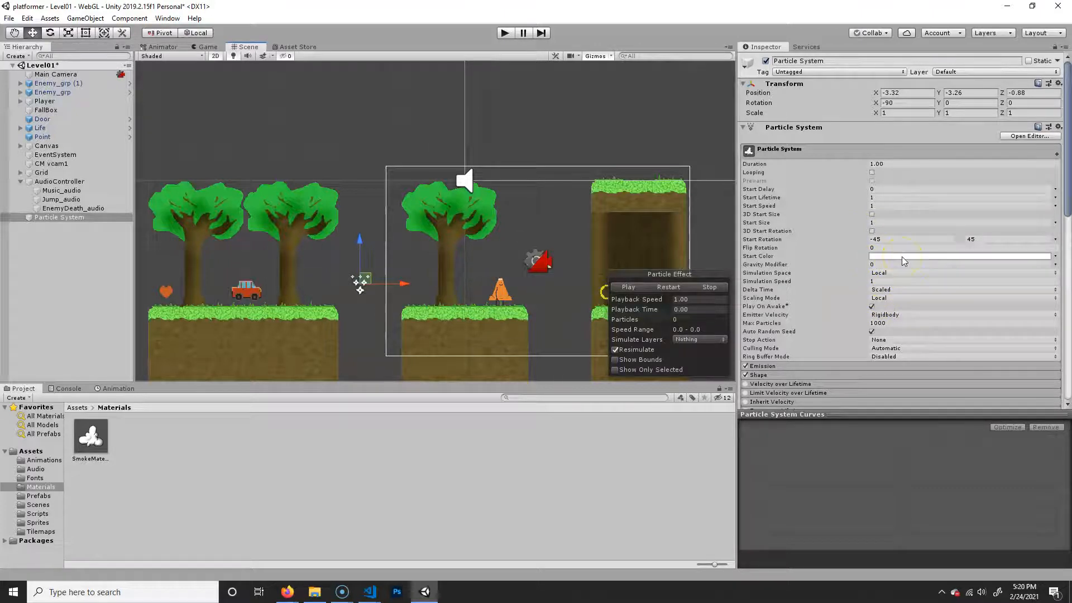
View the Start Color mode options and color picker, keeping the color white
click(1056, 258)
click(954, 263)
click(967, 257)
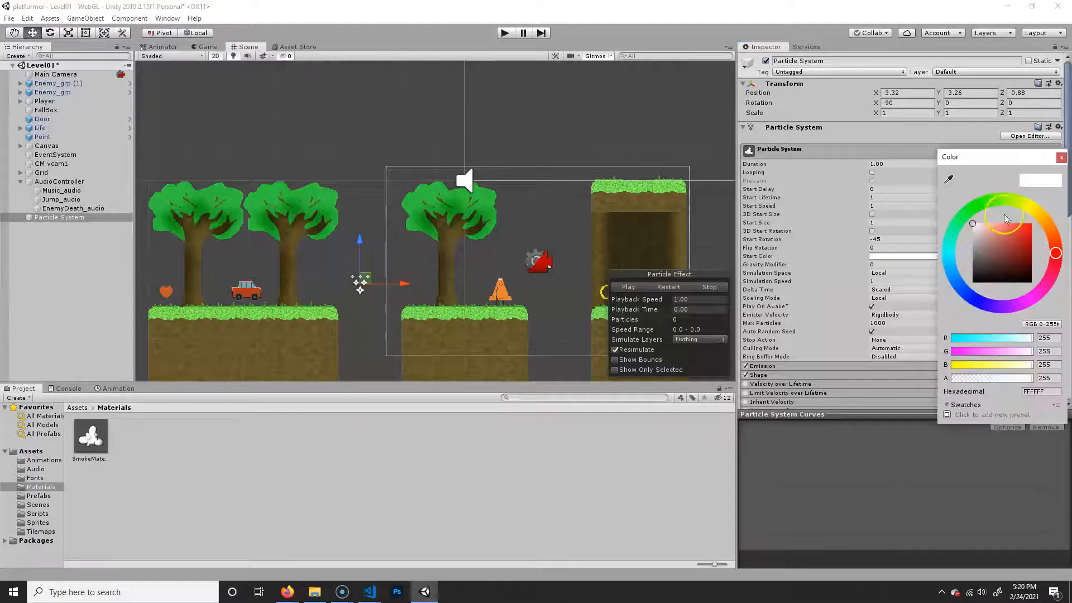
click(925, 347)
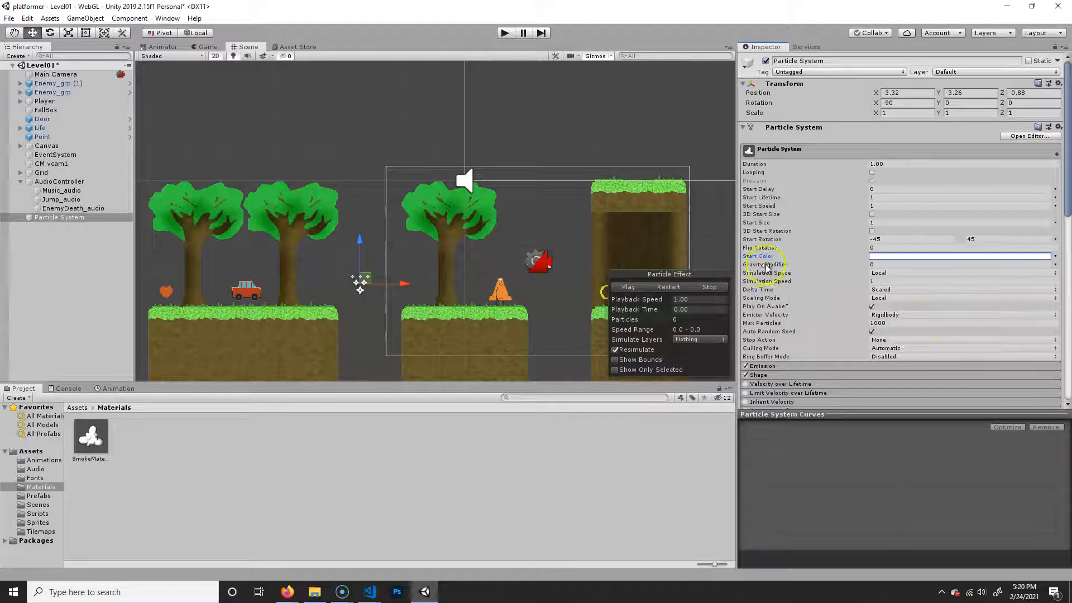
Try a higher Gravity Modifier on the Particle System, replay the effect, and set the modifier back to 0
click(895, 265)
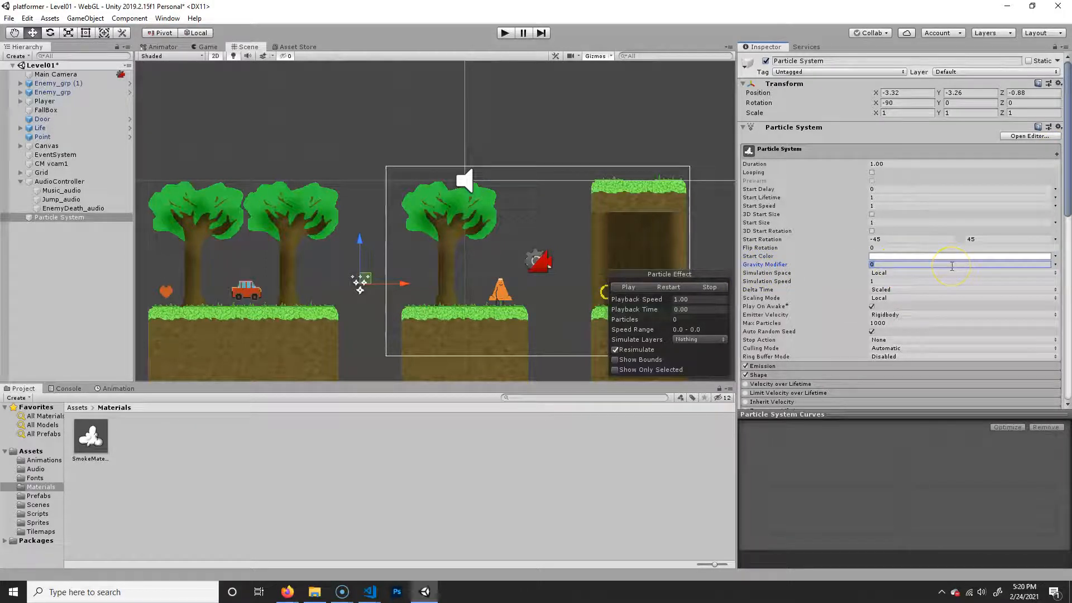
click(671, 287)
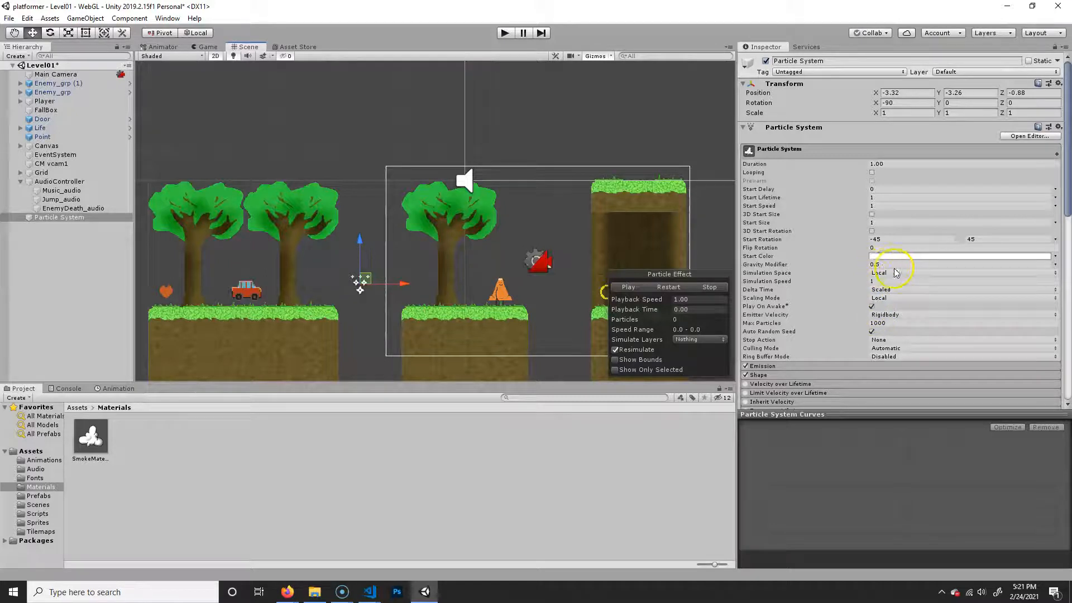
click(859, 266)
text(0)
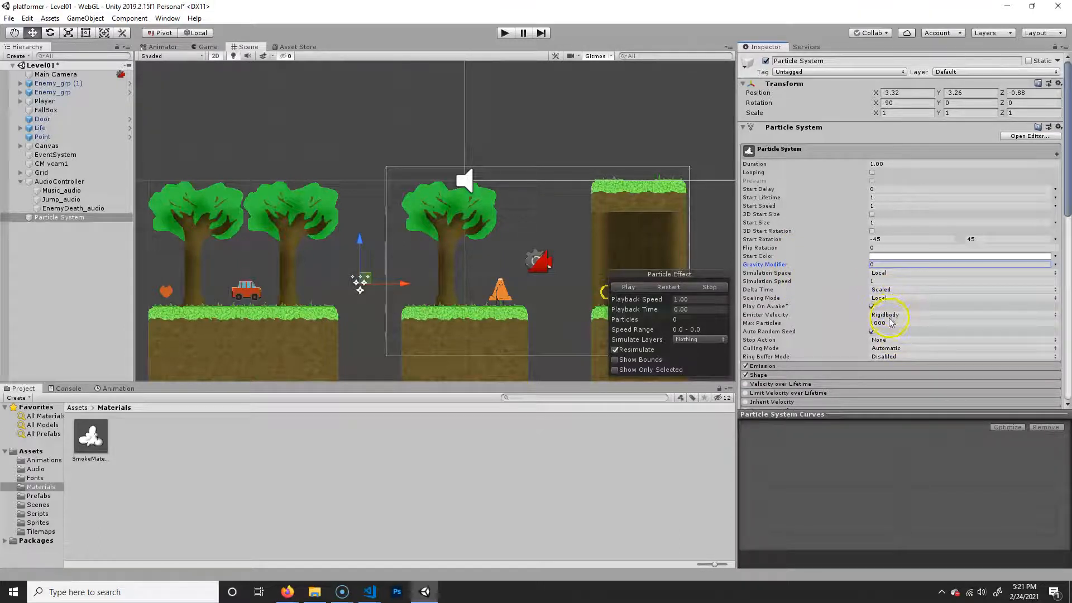
Add a burst entry in the Particle System's Emission module and replay the effect
scroll(871, 310, down, 6)
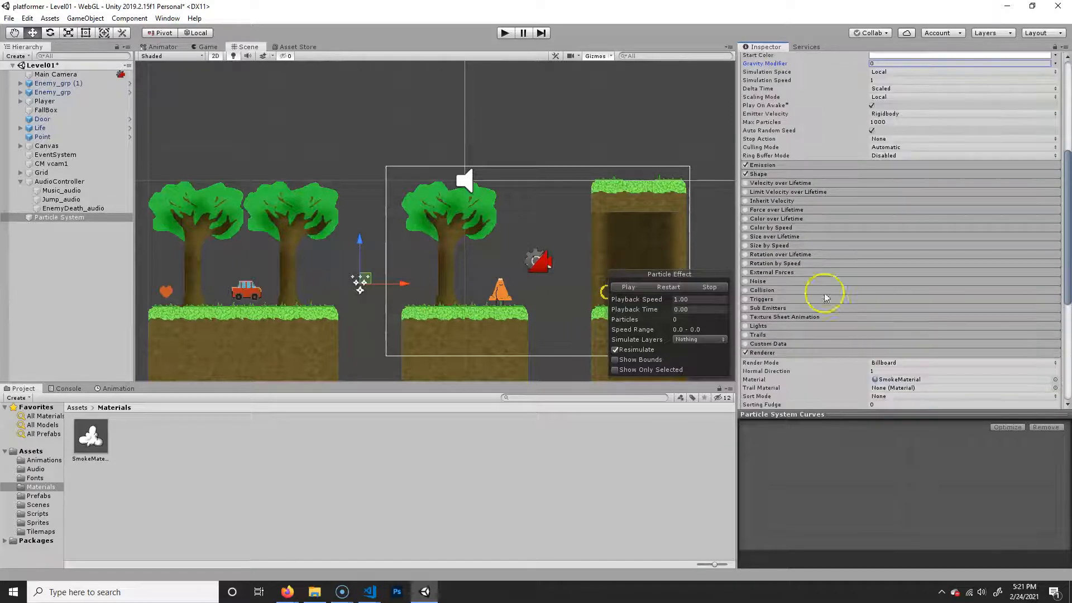
click(795, 165)
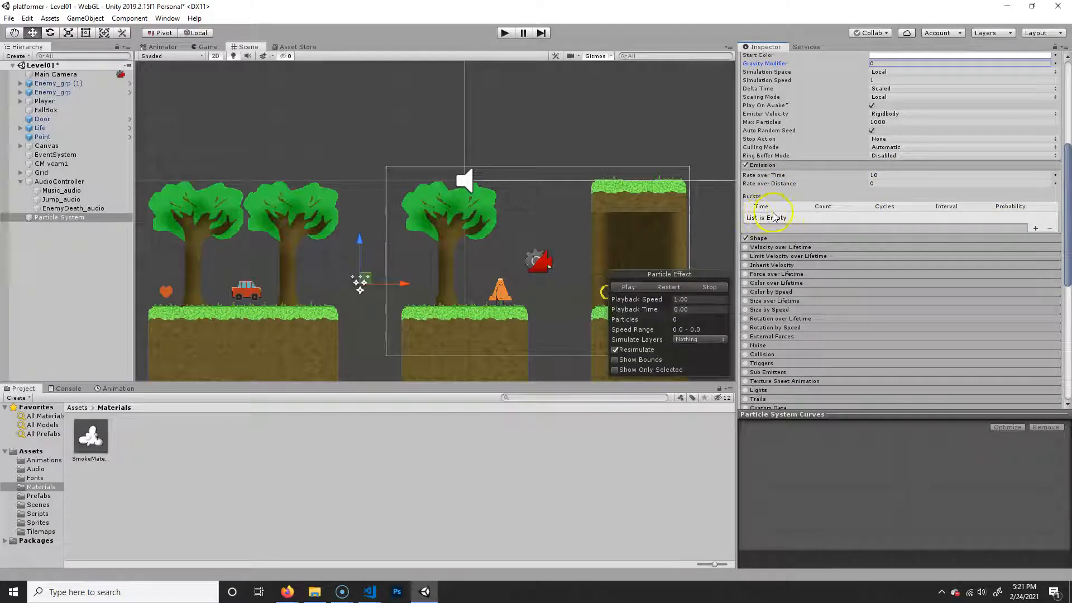
click(1035, 229)
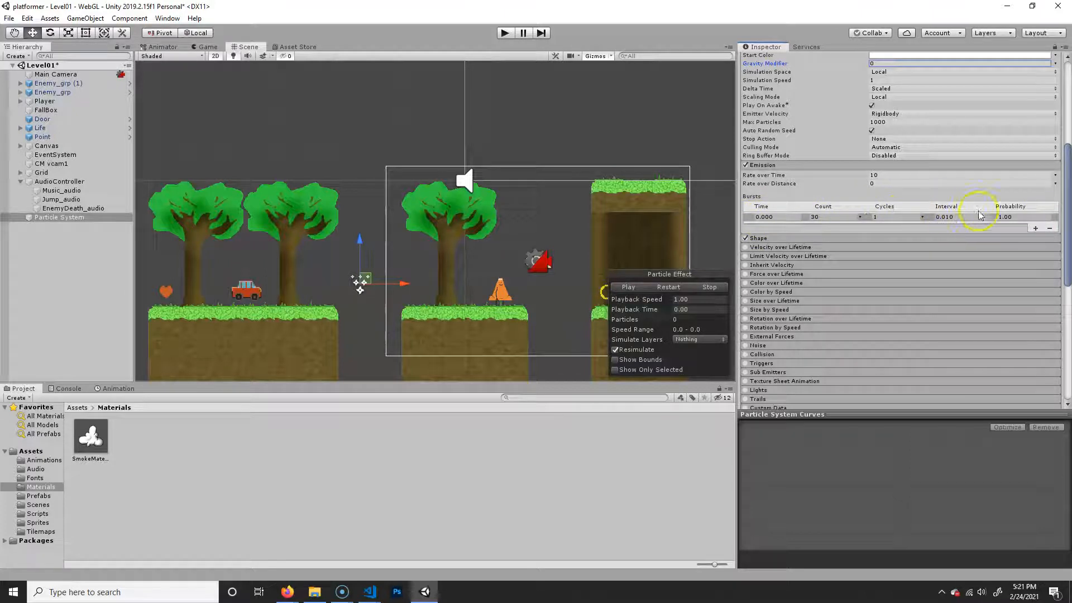
click(668, 289)
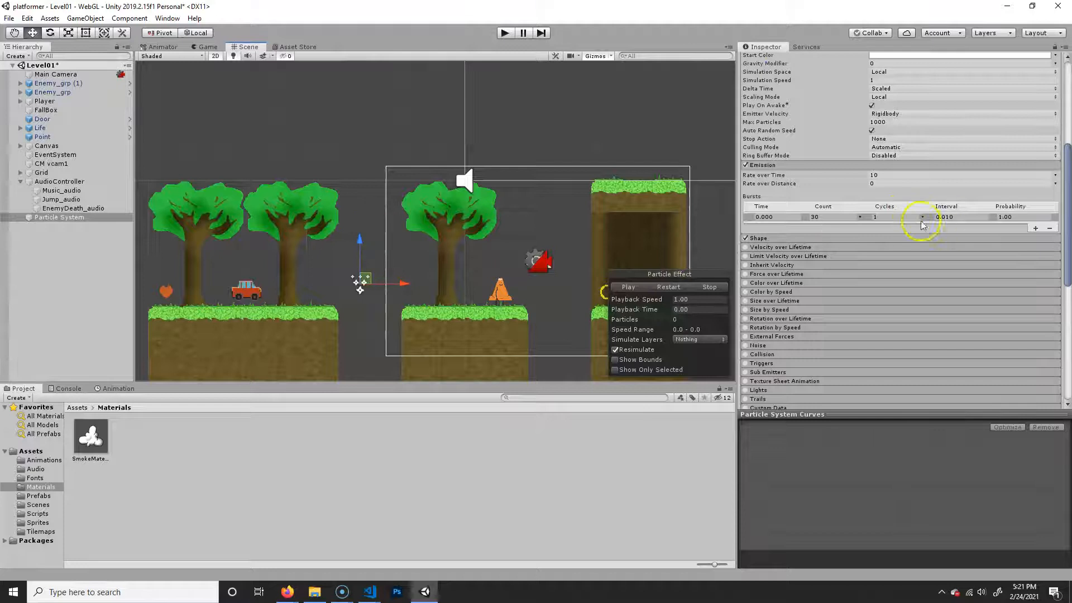
Set the Emission burst's Count to 10, replay the effect and stop it
scroll(922, 225, up, 5)
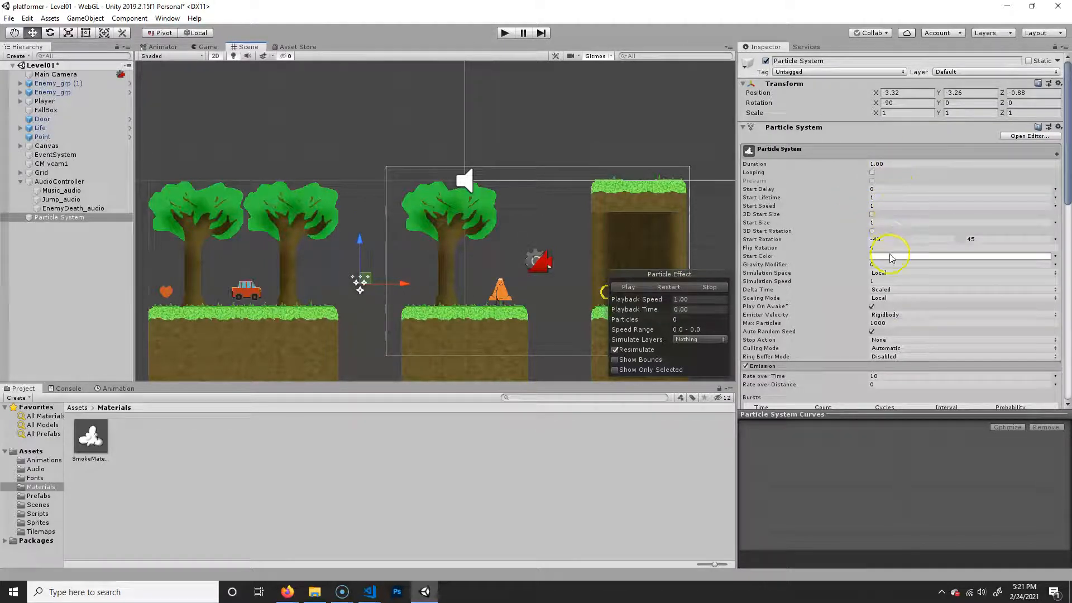
scroll(879, 234, down, 3)
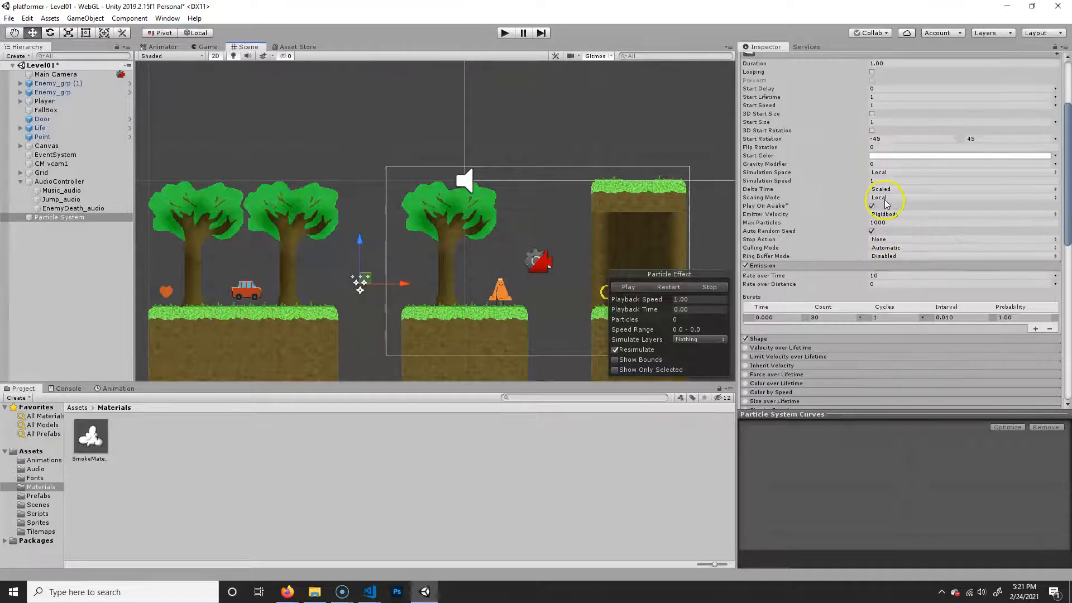
click(839, 316)
text(10)
click(672, 289)
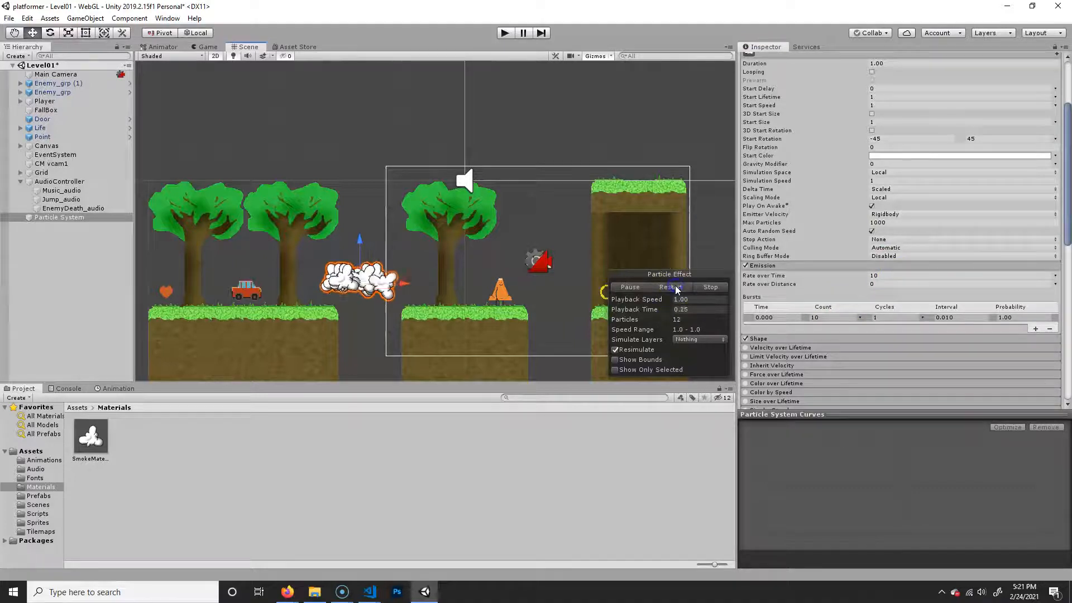
click(710, 287)
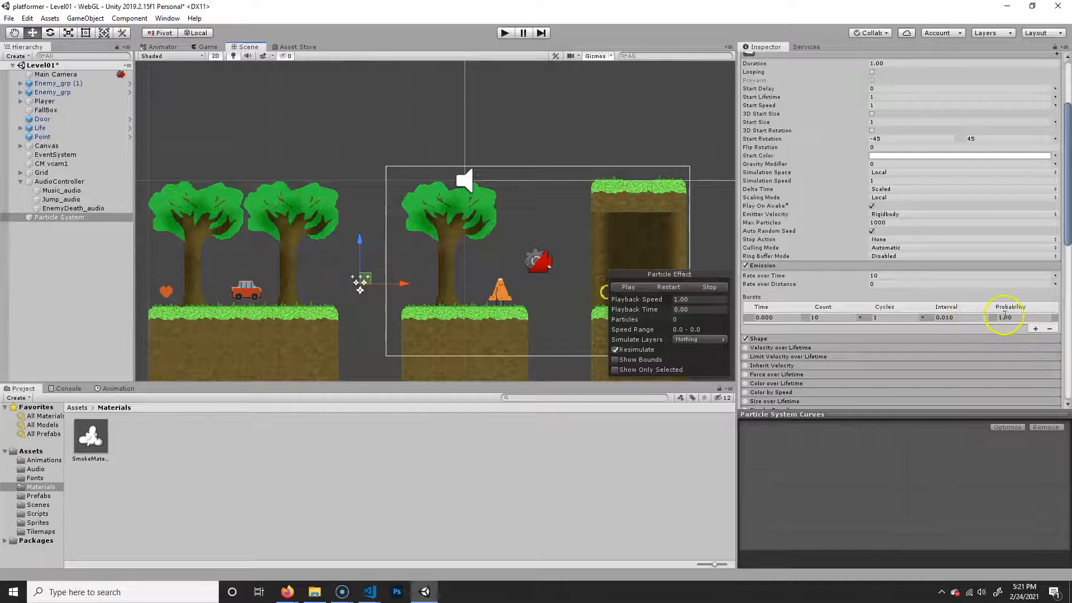
Try Emission Rate over Time values of 1 and 2, replaying the effect for each
click(887, 276)
text(1)
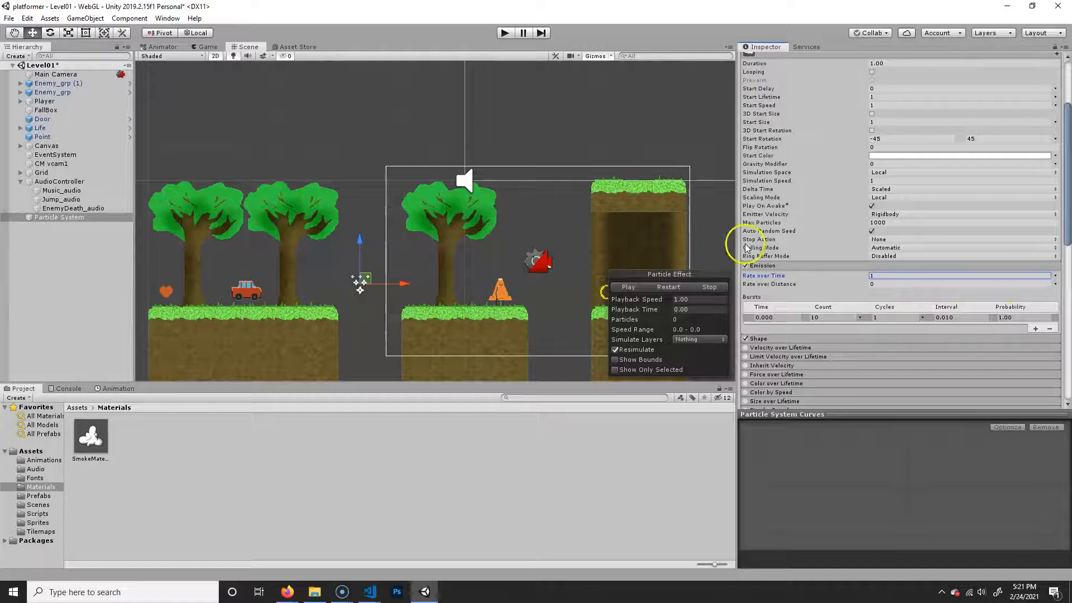
click(670, 287)
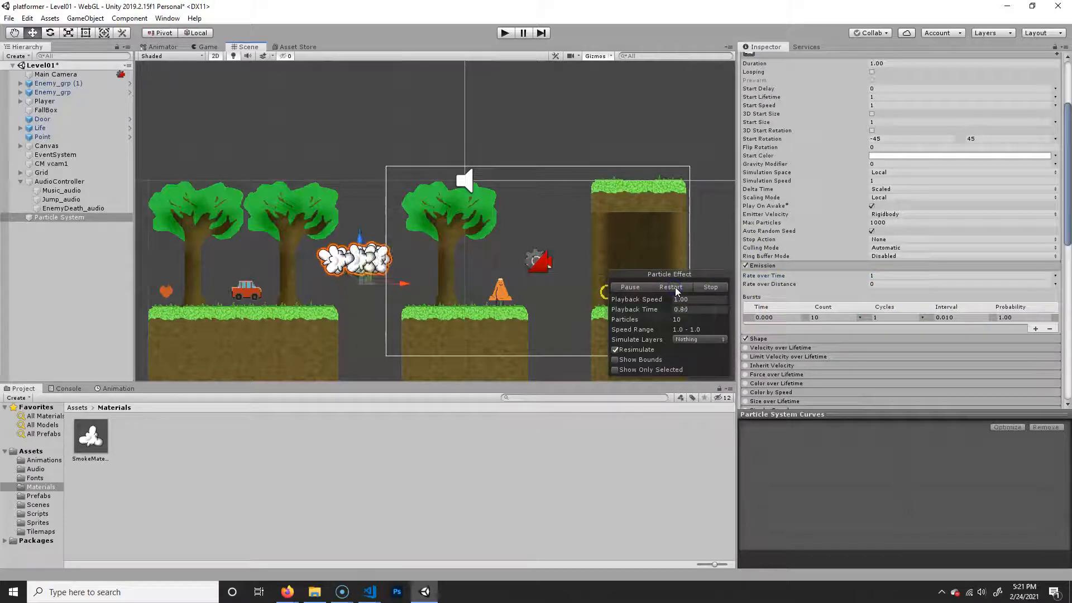
click(916, 285)
click(883, 276)
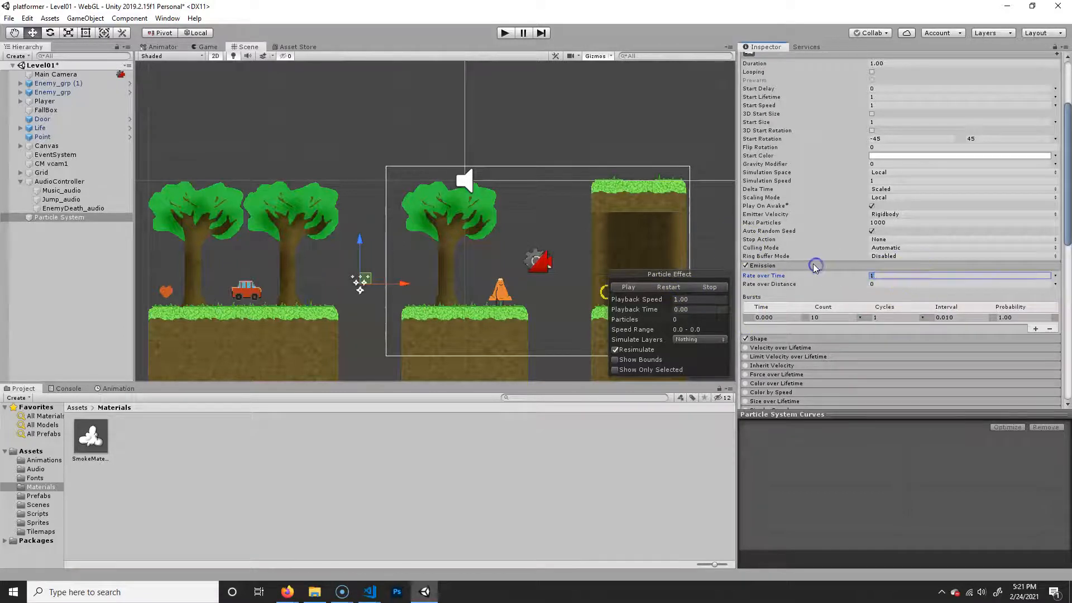
text(2)
click(672, 288)
Set the Emission Rate over Time to 5 and replay the effect
click(874, 275)
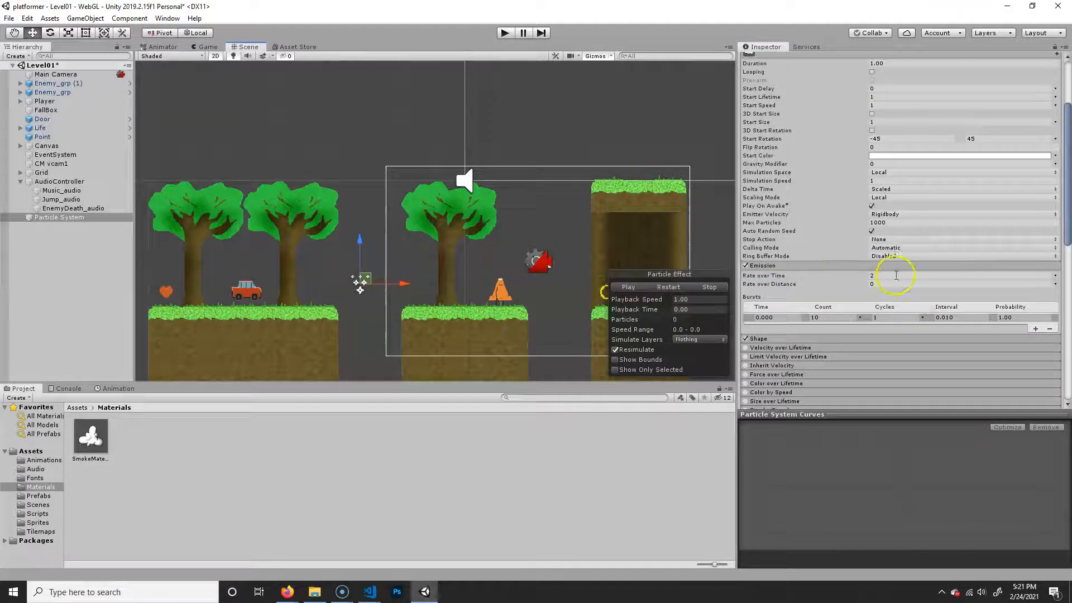
text(5)
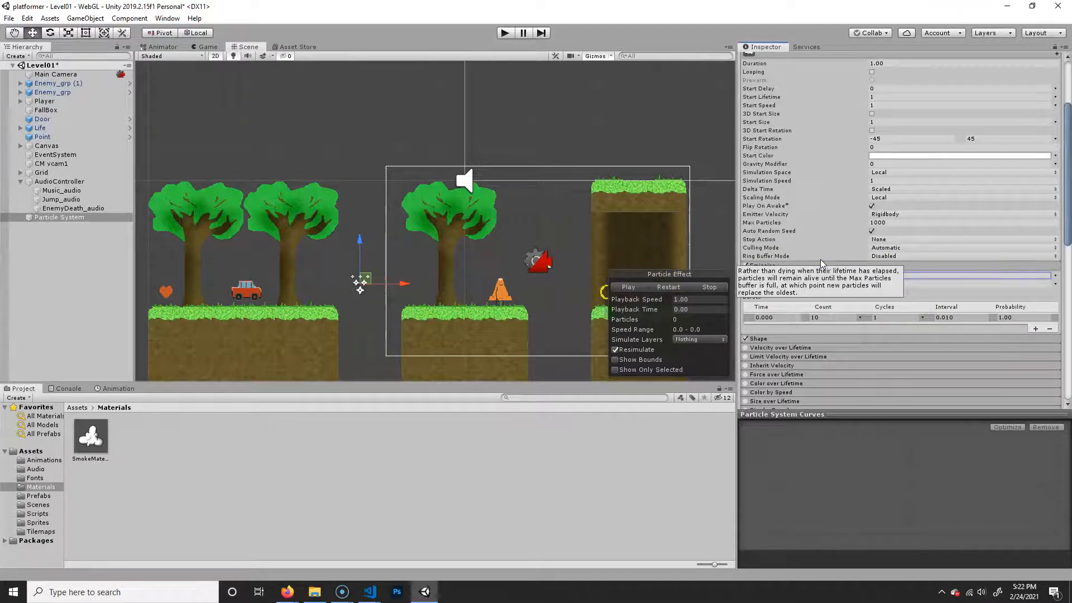
click(671, 287)
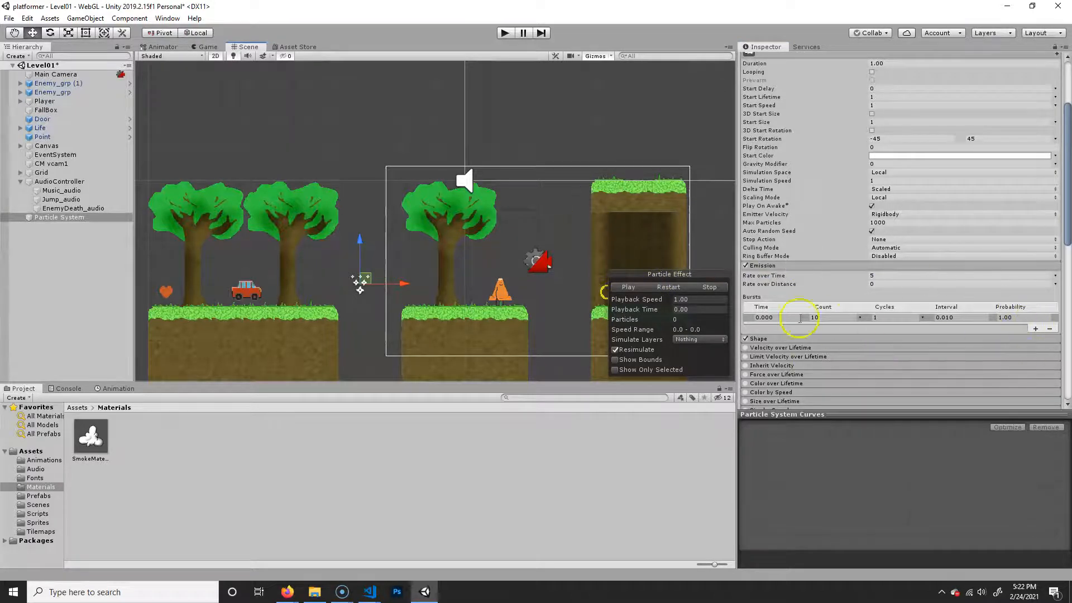
Expand the Shape module, replay the effect with the cone emitter, and change the Shape to Circle
scroll(879, 284, down, 3)
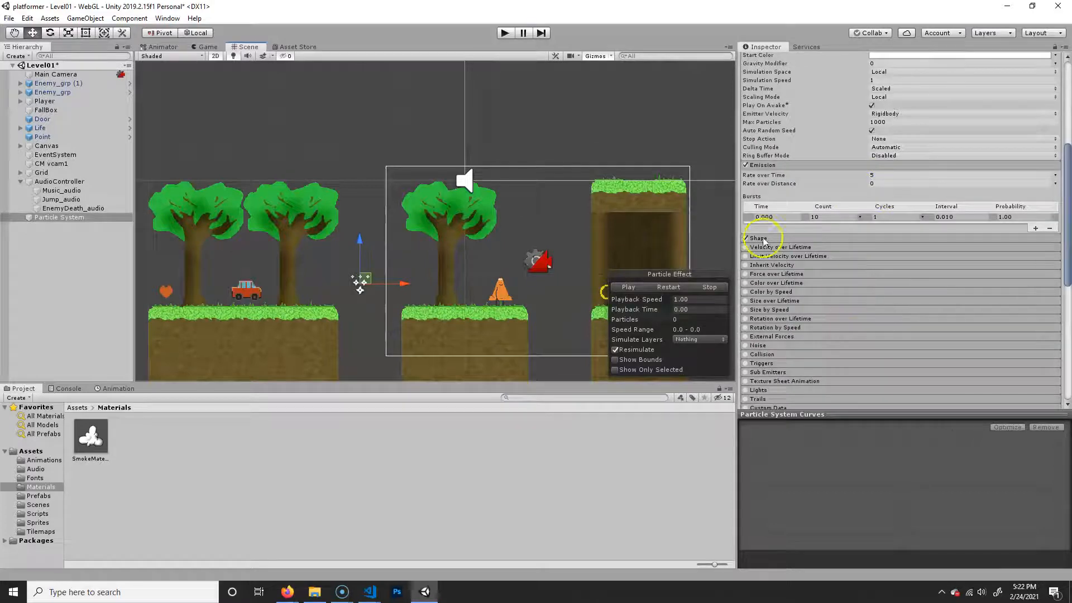
click(780, 237)
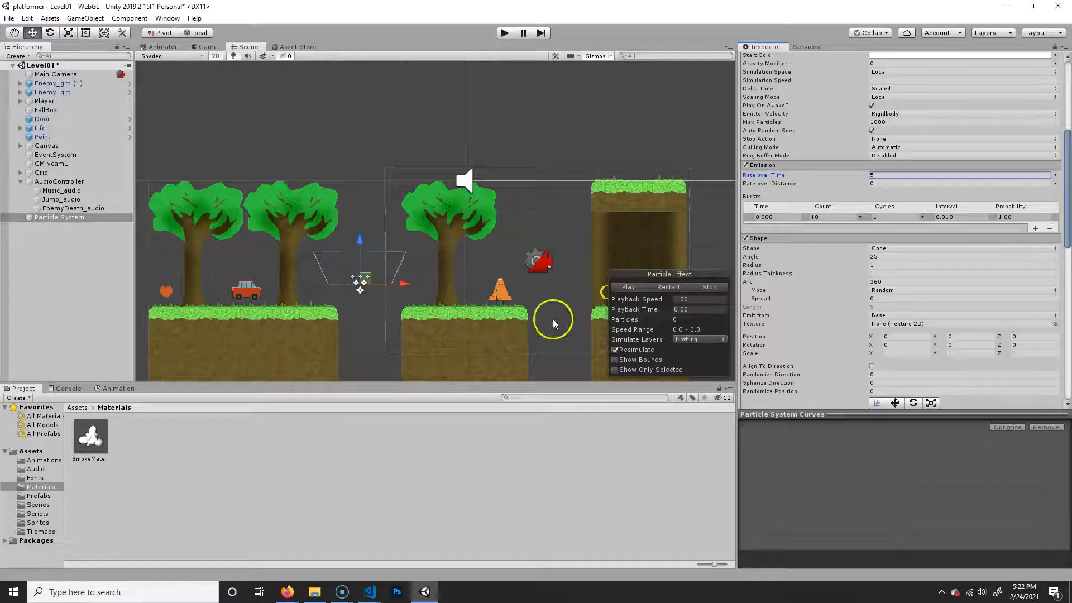
click(668, 287)
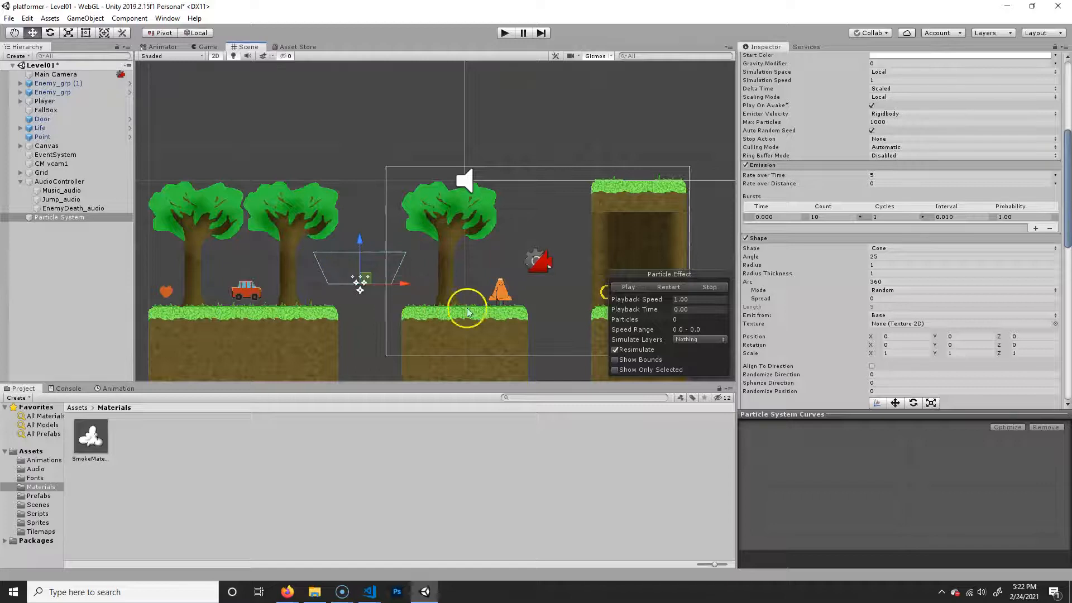
click(925, 251)
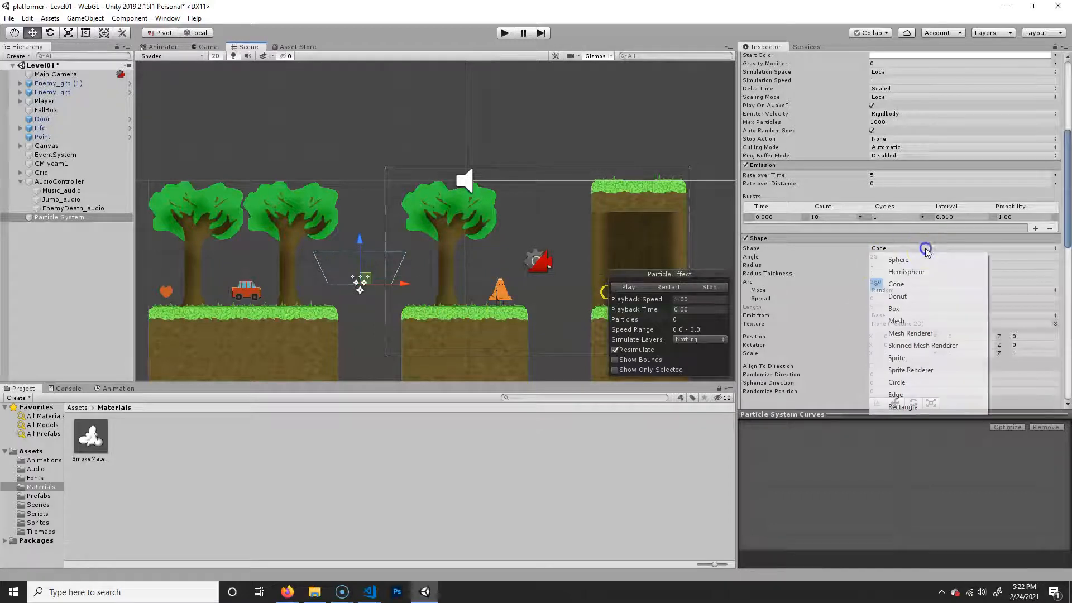
click(929, 246)
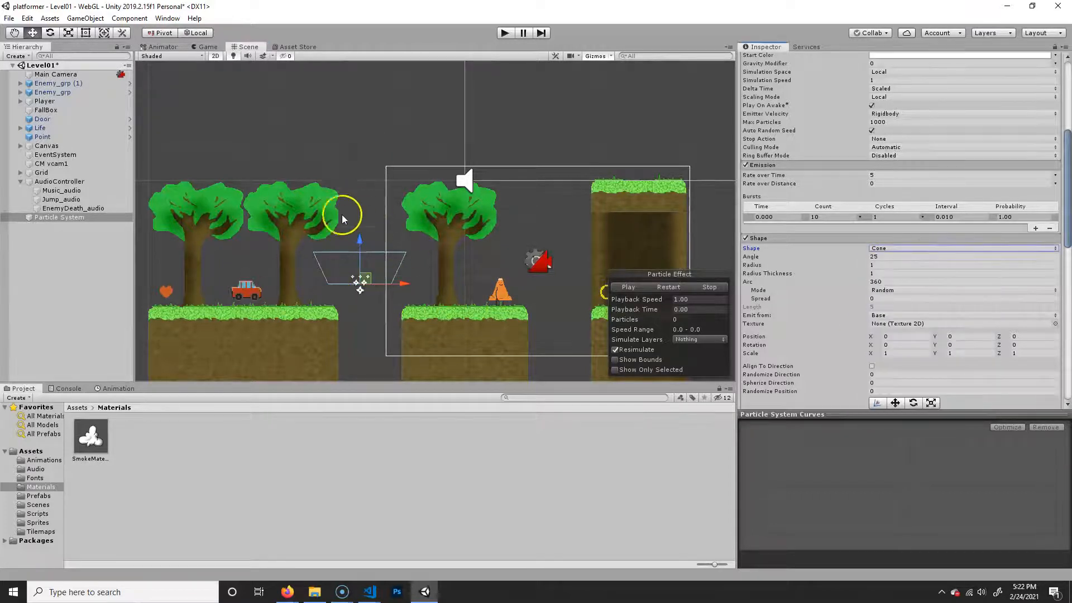
click(916, 250)
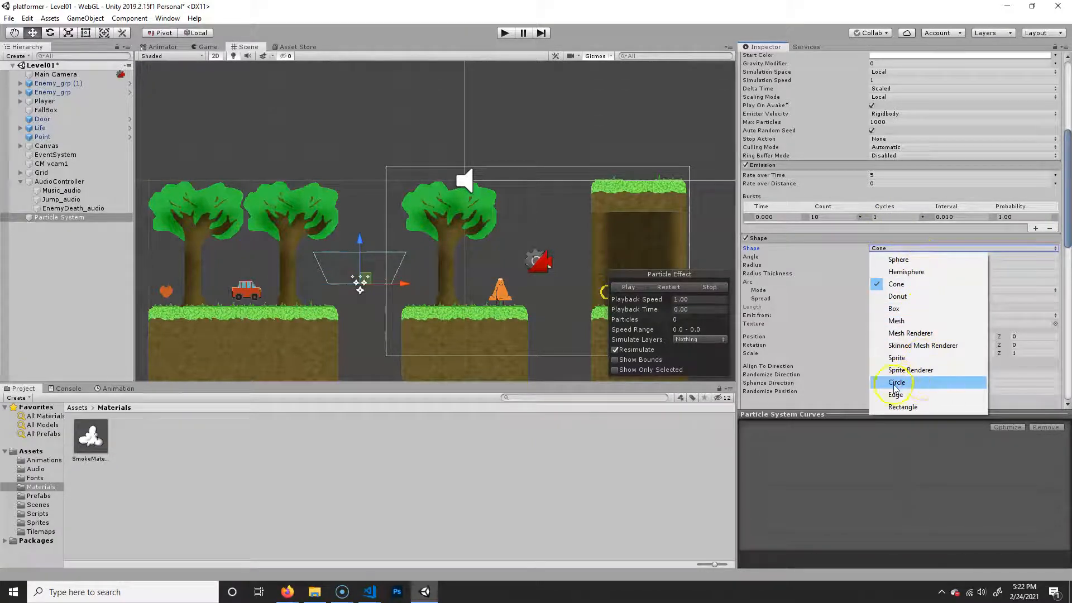
click(921, 384)
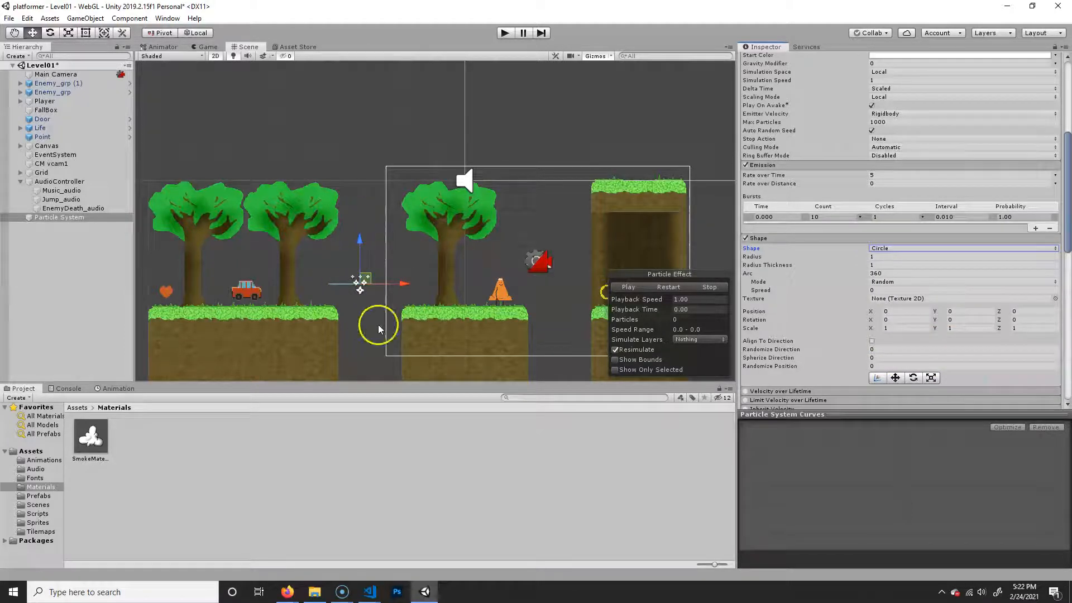
Set the Shape module's X Rotation to 90 and play the effect
click(898, 323)
text(90)
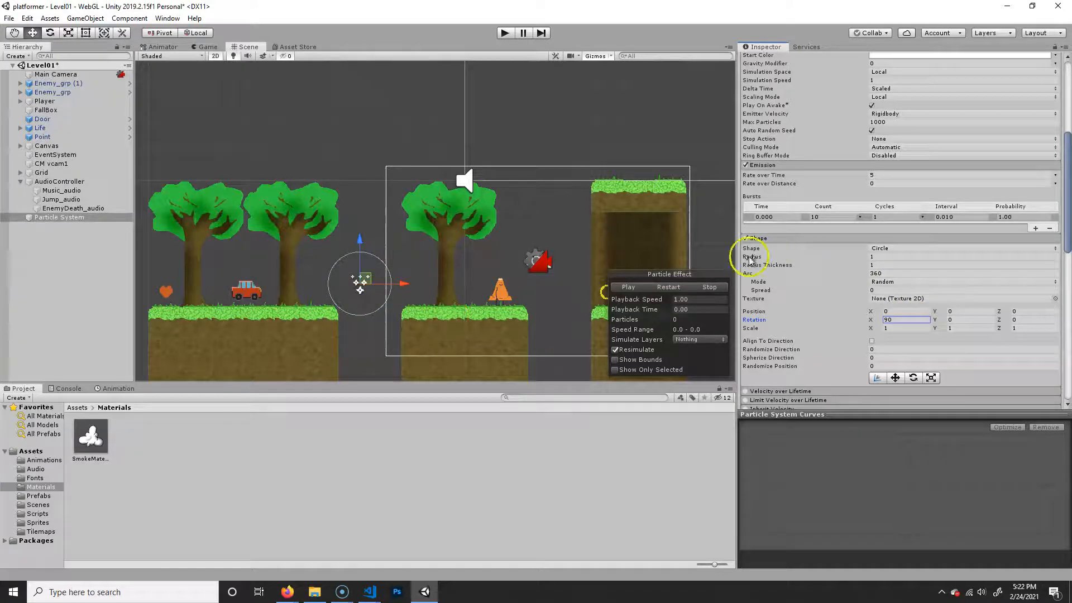
click(629, 287)
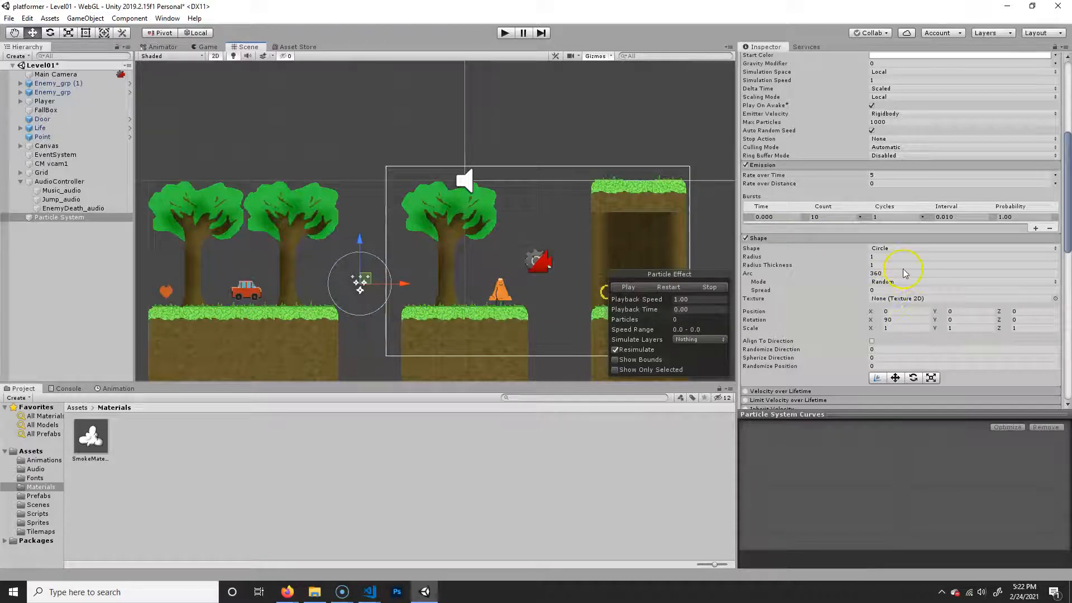
Try a circle Radius of 0.1 in the Shape module, play the effect, and set the Radius to 0.25
click(882, 256)
text(.1)
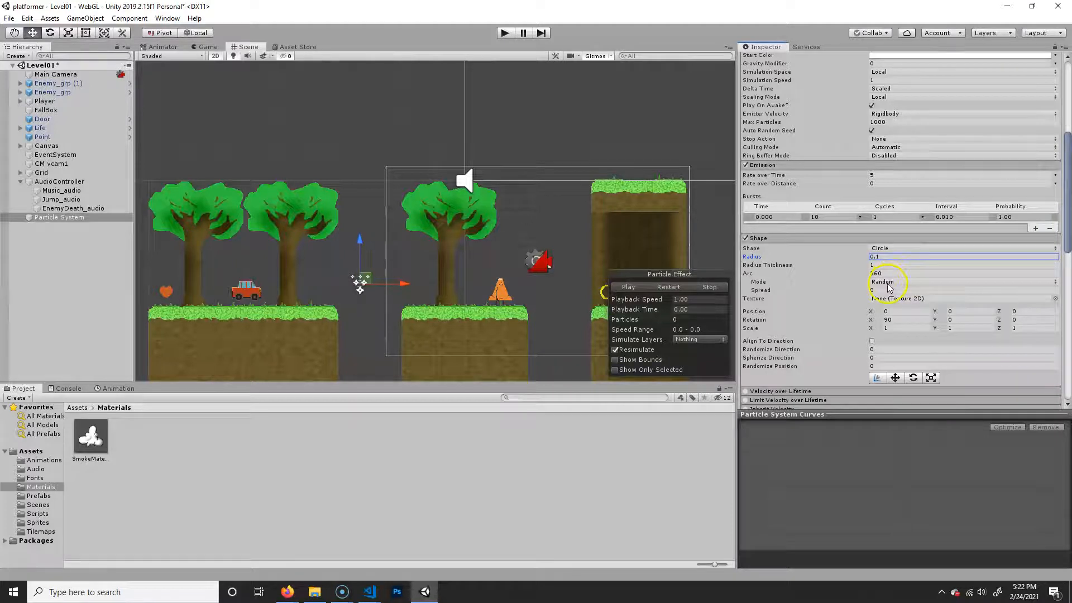
click(628, 287)
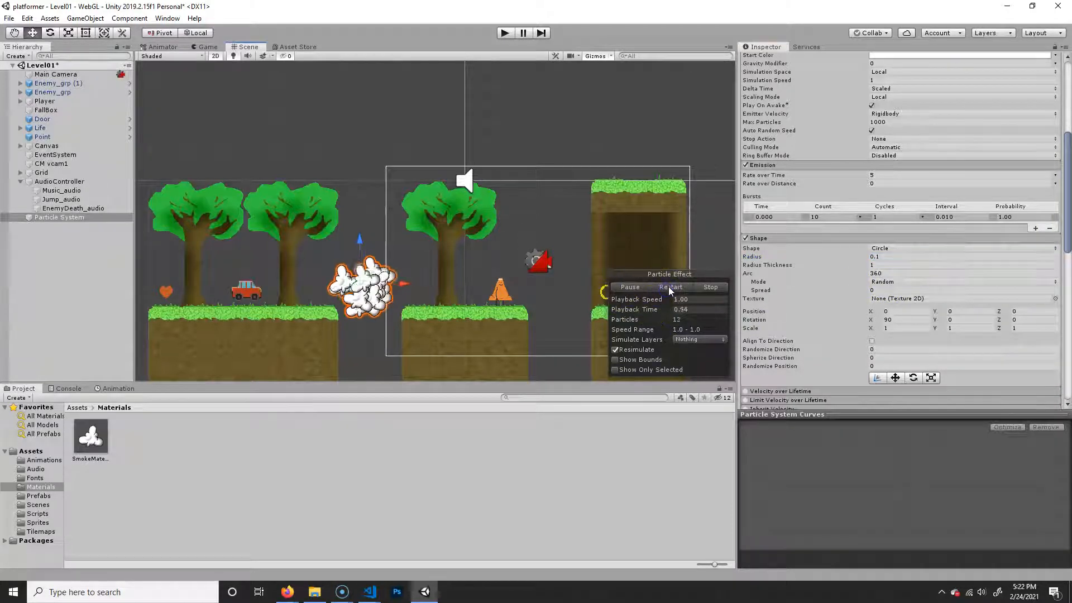
click(710, 287)
click(888, 257)
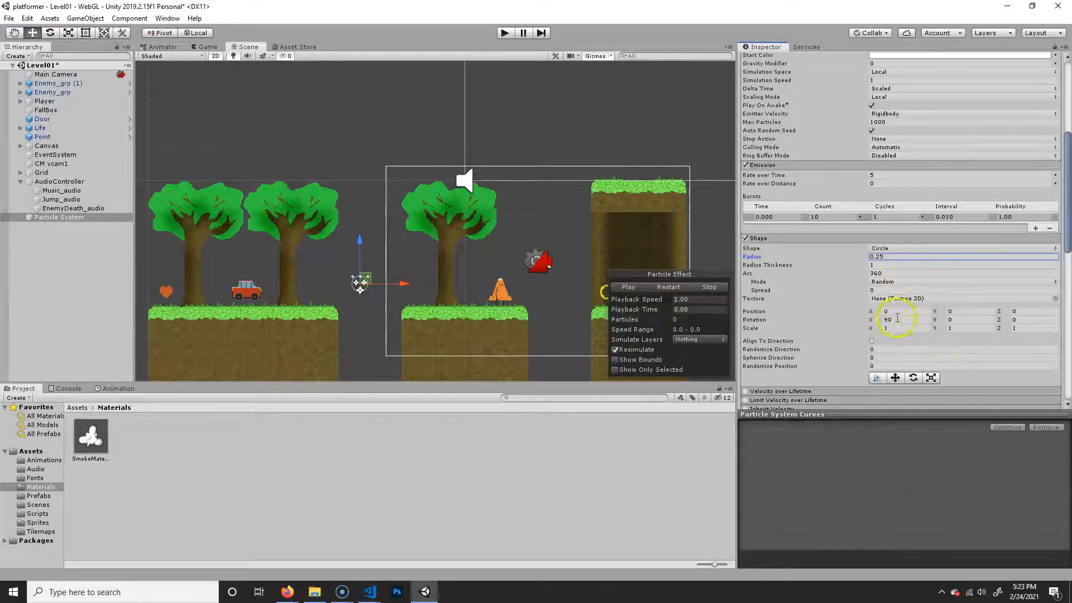
Enable the Size over Lifetime module, expand its settings and replay the effect
scroll(849, 321, down, 5)
scroll(822, 333, down, 5)
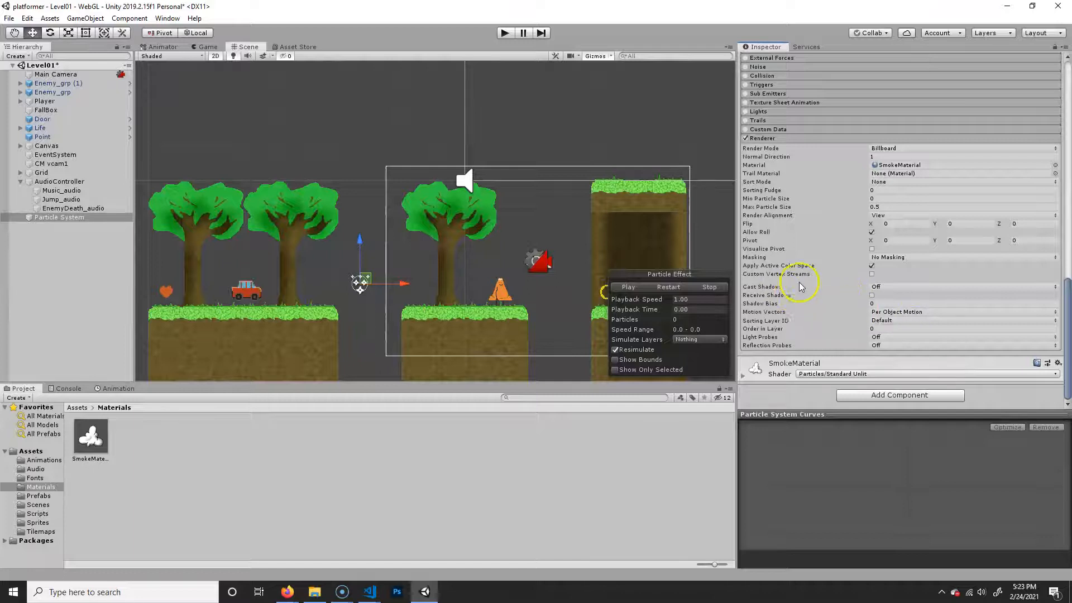
scroll(799, 282, up, 4)
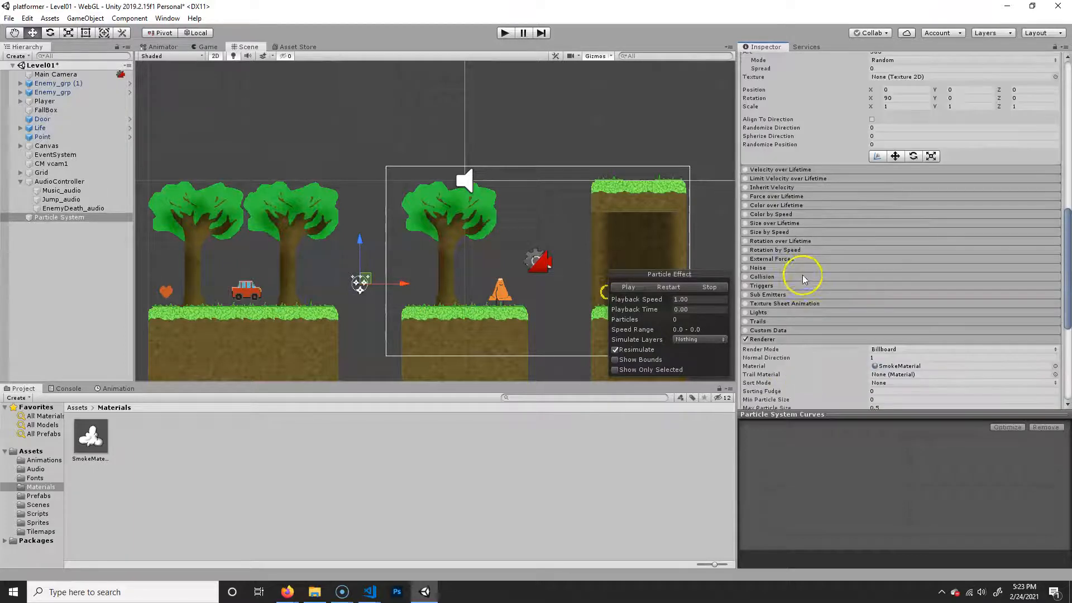
click(781, 223)
click(746, 223)
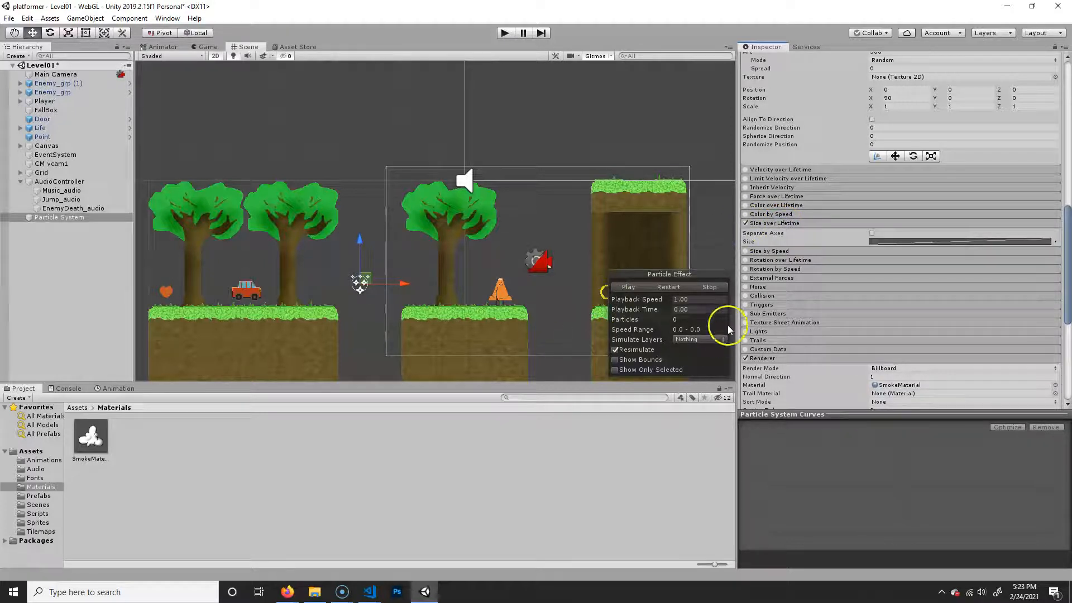
click(676, 287)
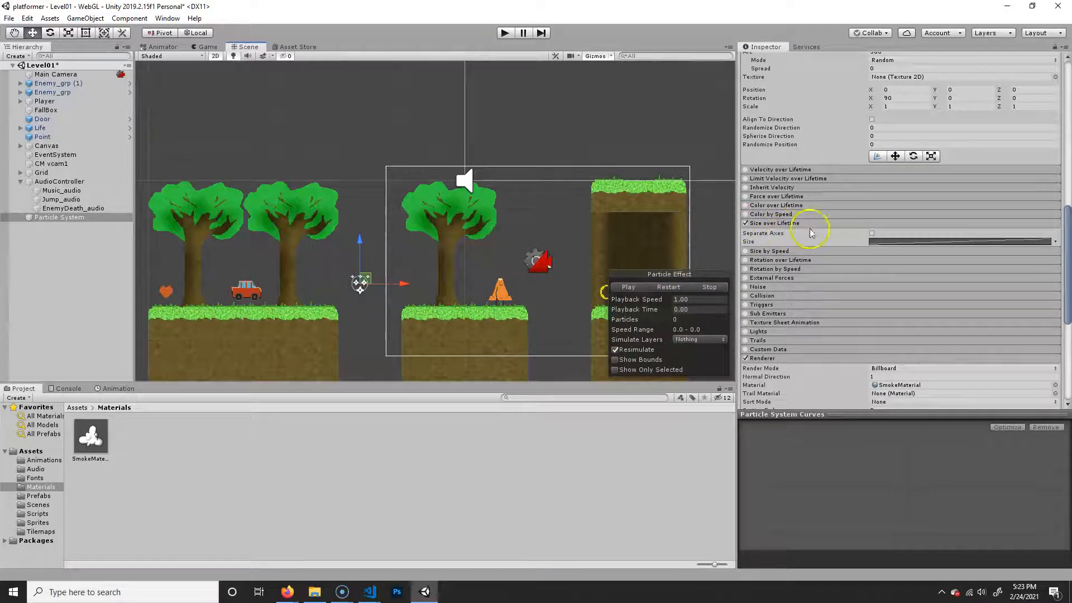
Apply the flat preset to the Size over Lifetime curve and replay the effect
click(902, 241)
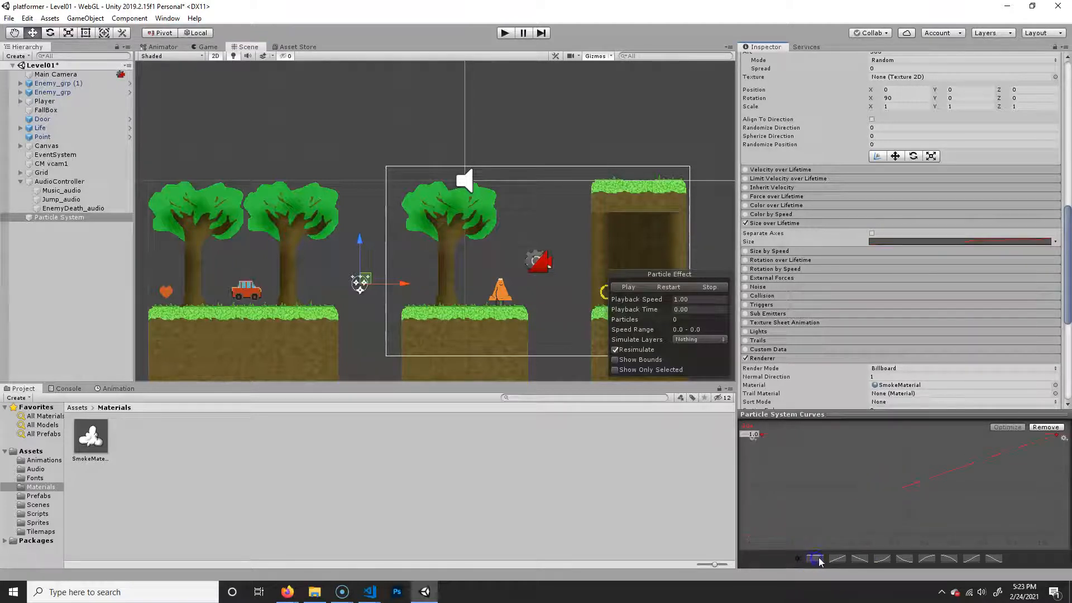
click(667, 287)
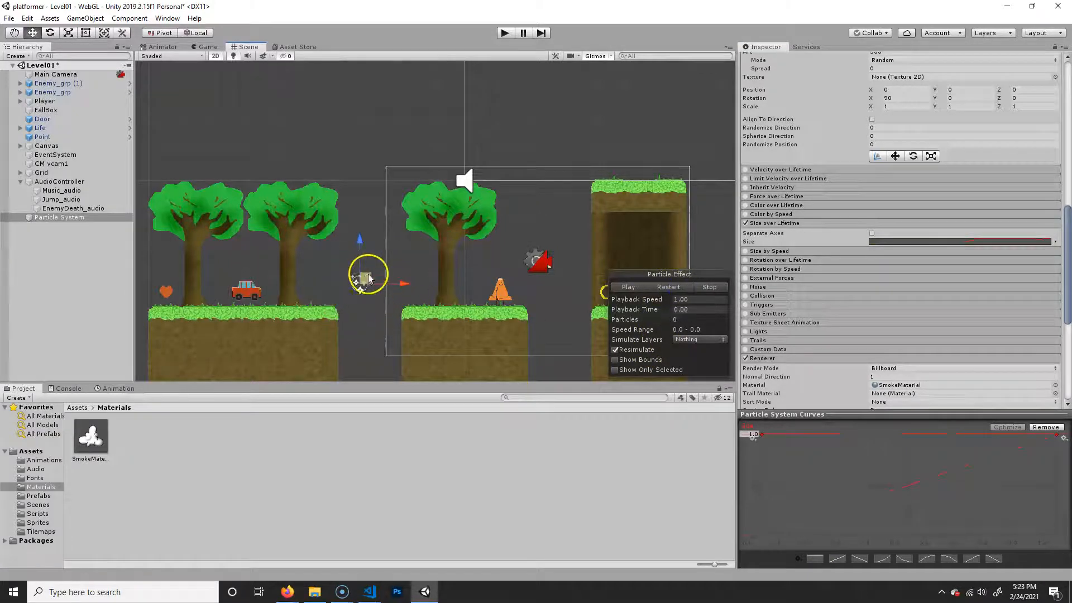
Apply the rising linear preset to the Size over Lifetime curve, replay the effect and lower the curve's end key to zero
click(837, 558)
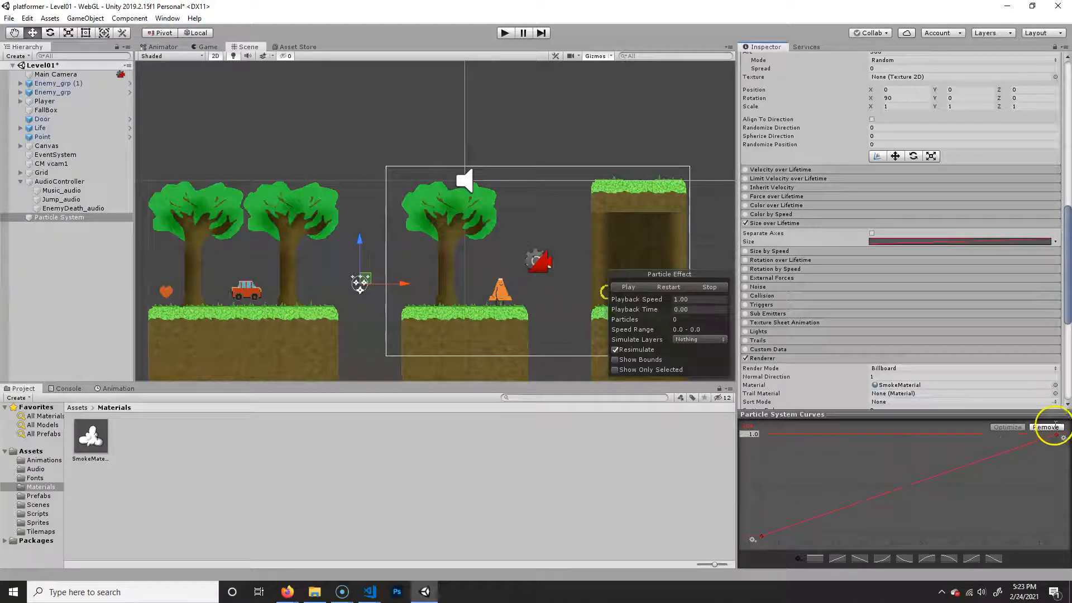
click(667, 287)
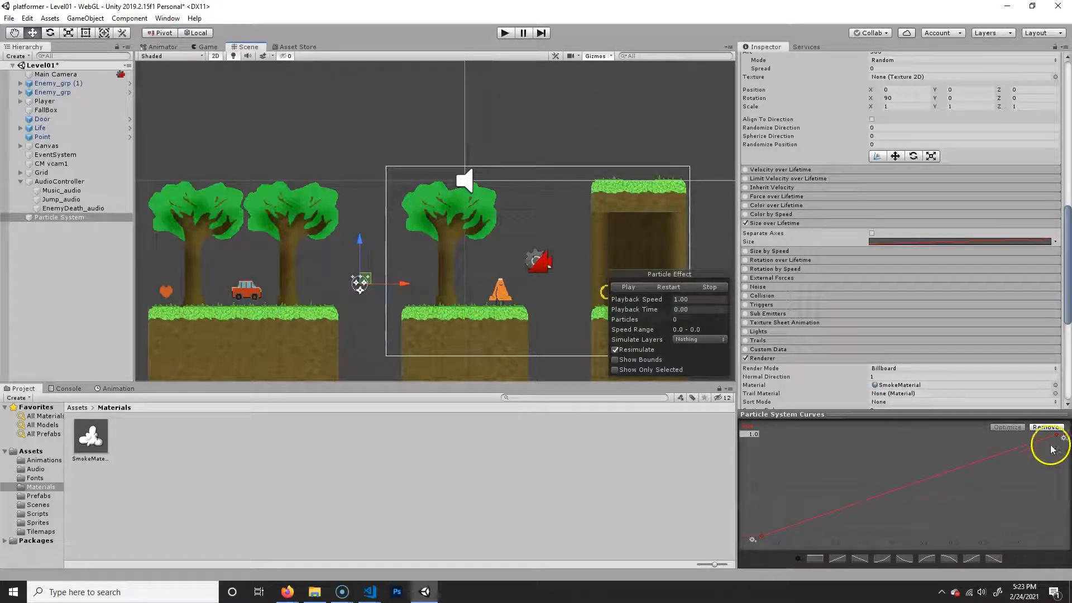
drag(1061, 436, 1059, 536)
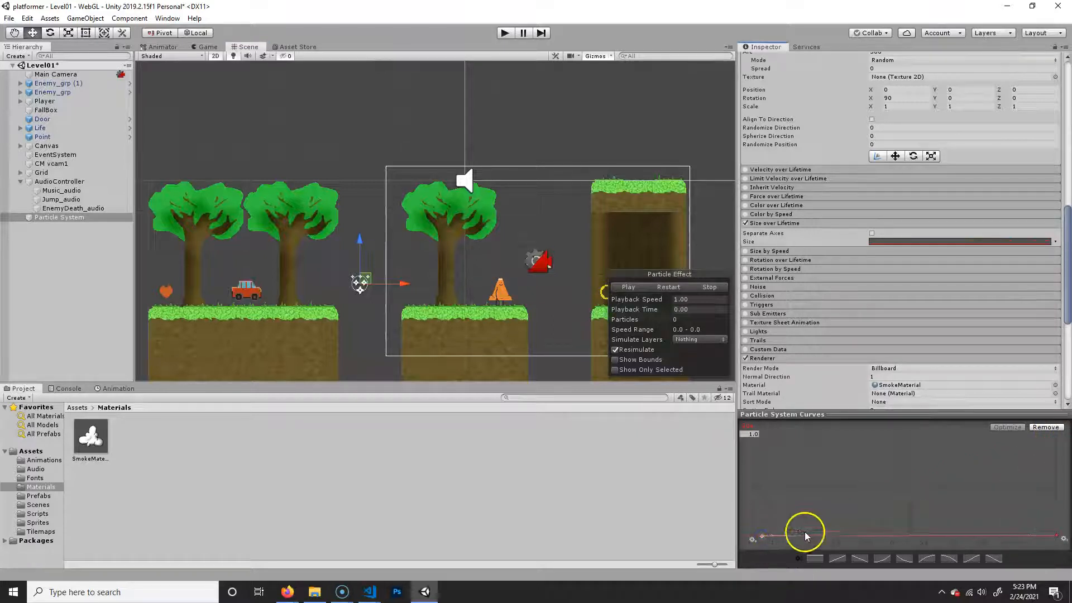
Bend the Size over Lifetime curve into a smooth arch that starts and ends at zero, and replay the effect
double_click(788, 535)
drag(788, 535, 788, 486)
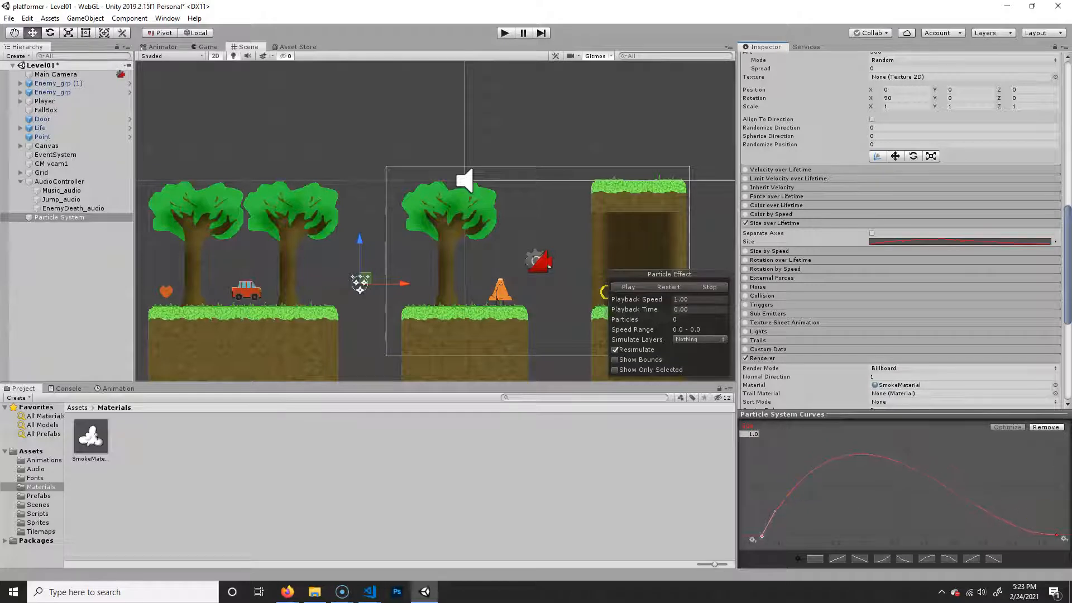
click(1056, 534)
drag(1030, 534, 1030, 517)
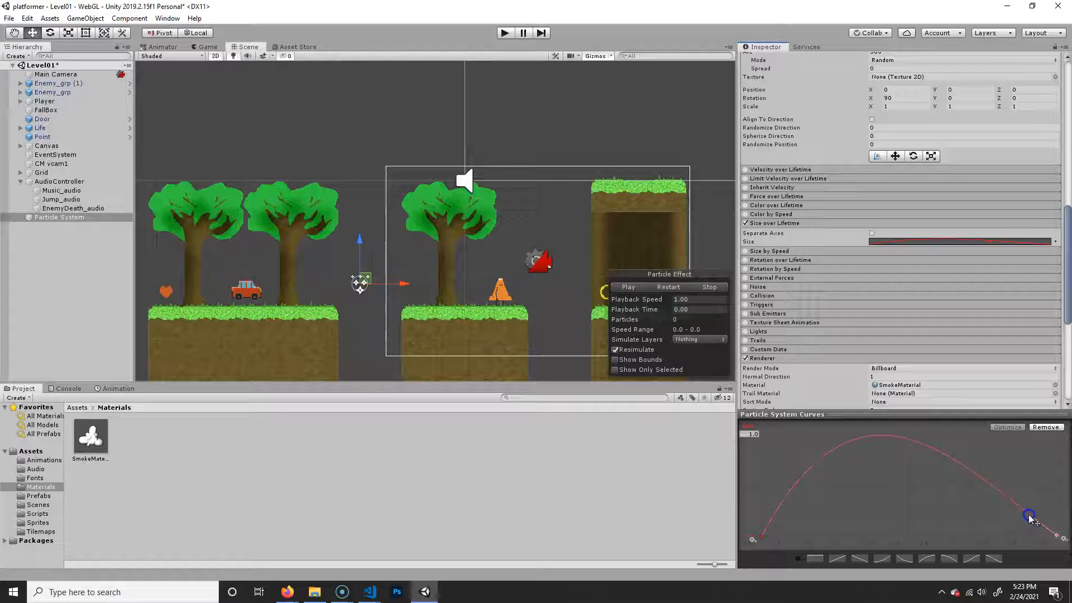
click(765, 534)
click(675, 287)
click(676, 287)
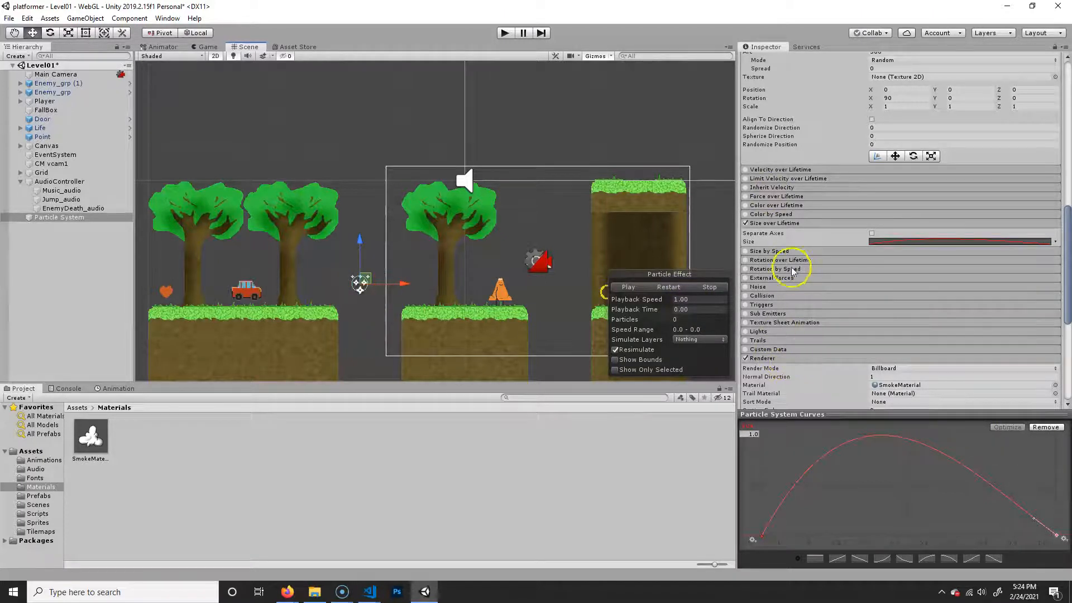
Enable the Color over Lifetime module and open its color gradient for editing
click(802, 205)
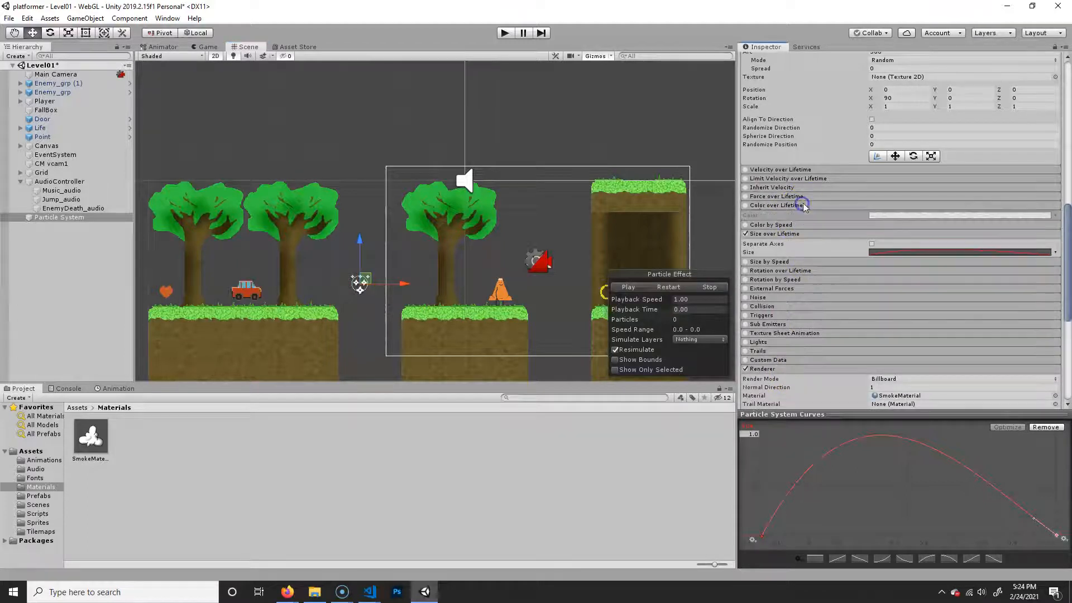
click(746, 206)
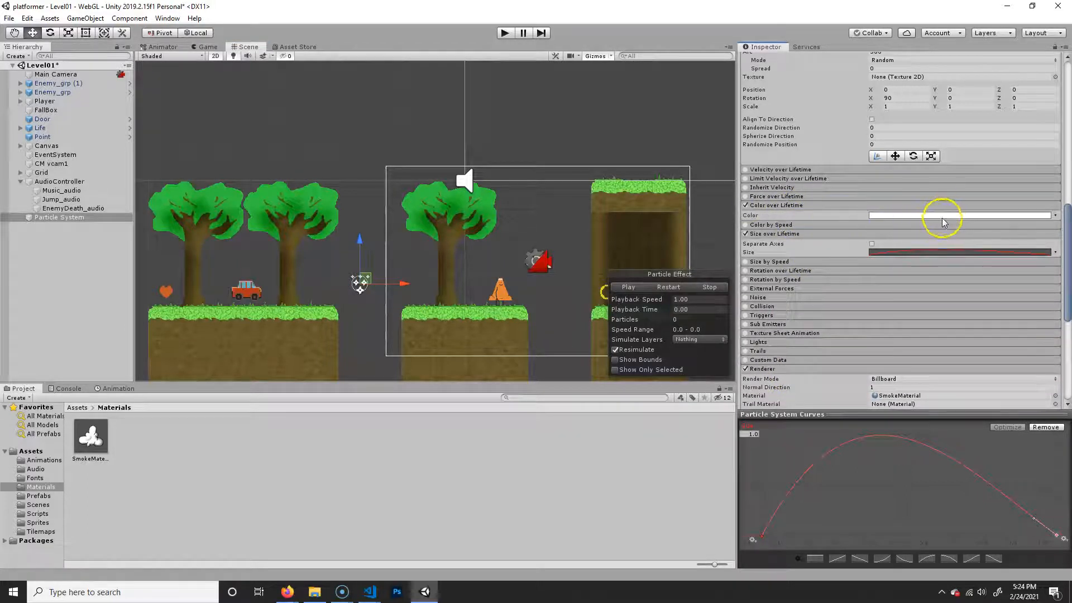
click(945, 217)
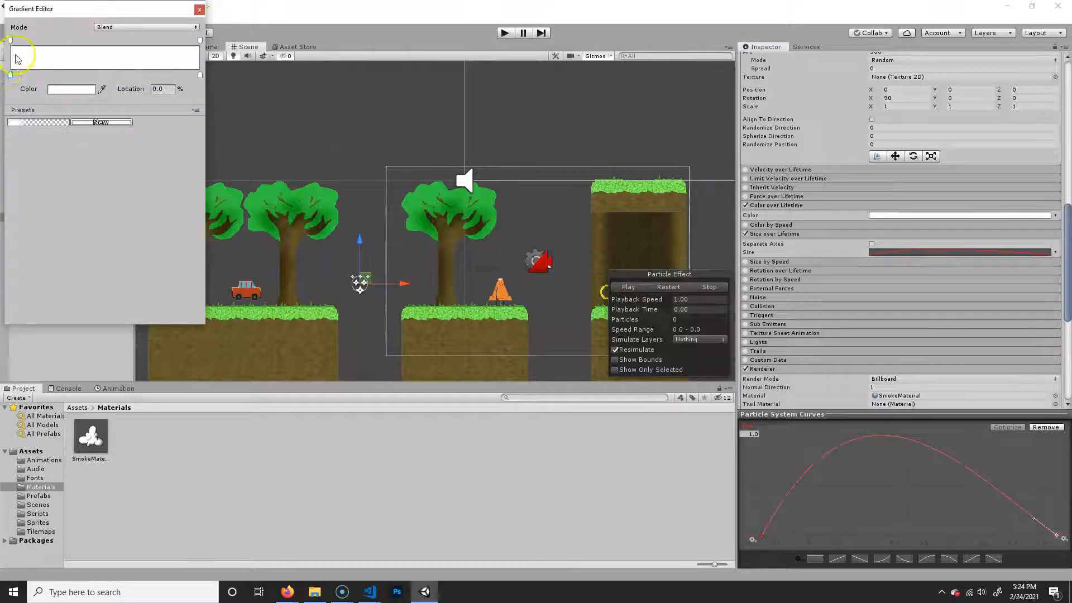
Examine the start and end color keys of the Color over Lifetime gradient
click(199, 75)
click(14, 75)
drag(14, 74, 52, 242)
click(10, 75)
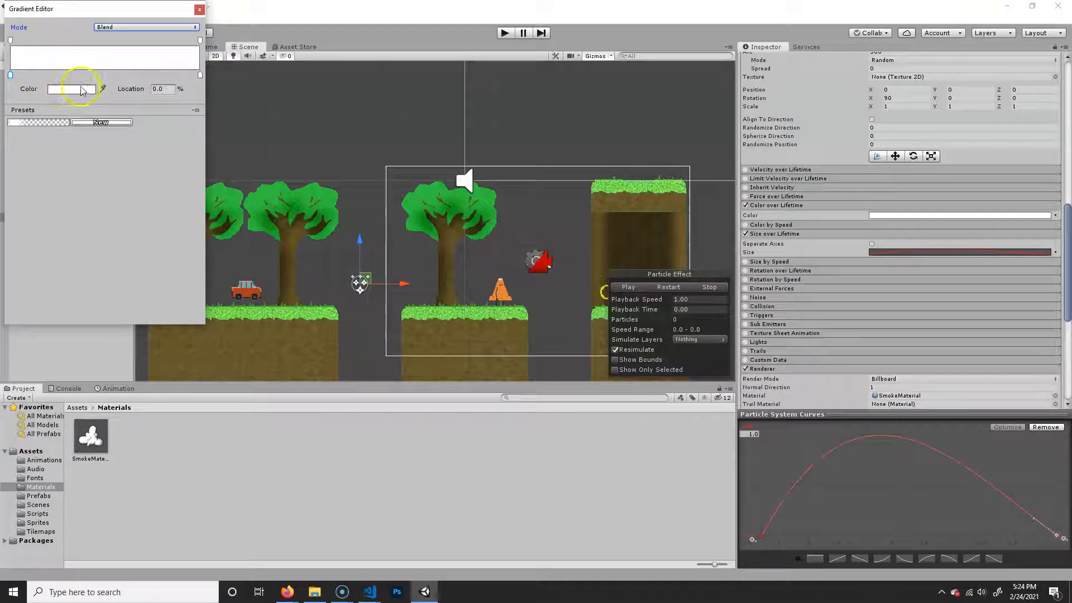
click(200, 75)
click(362, 277)
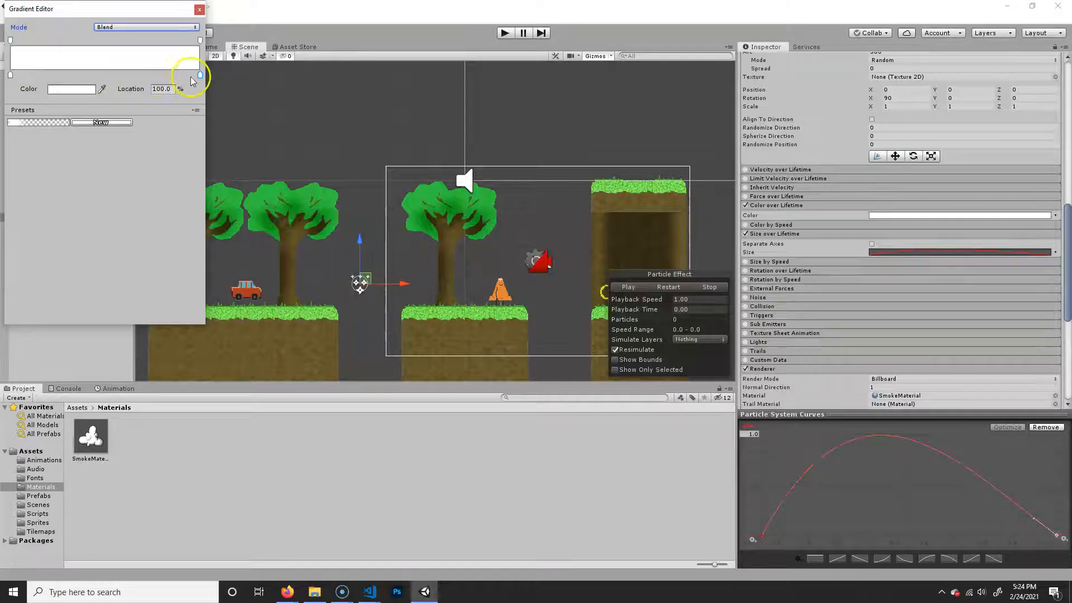
click(10, 75)
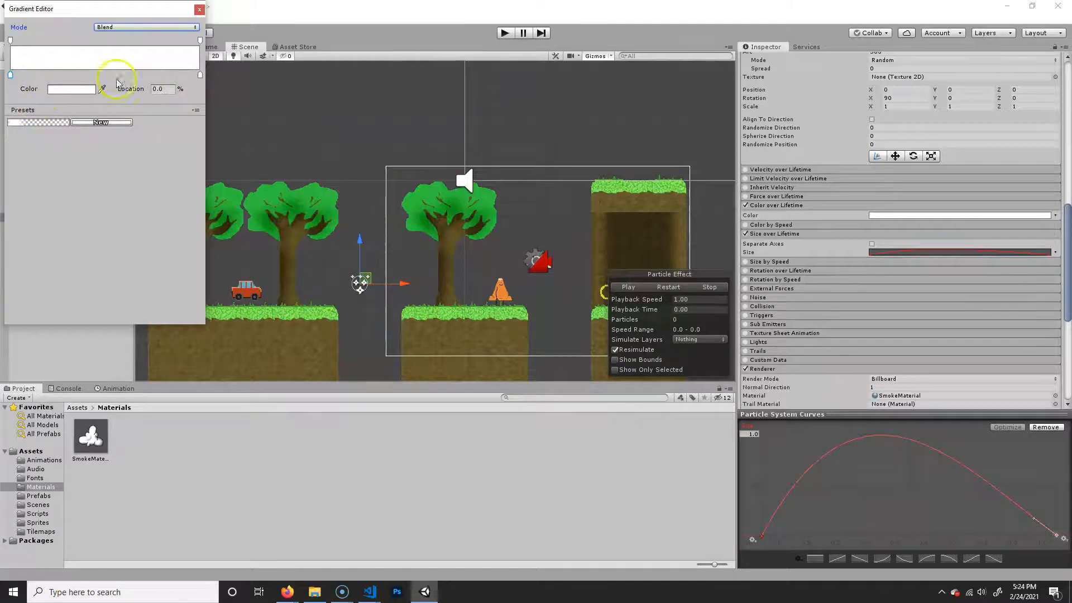
Add alpha keys near the gradient's start and end, and set the start key's alpha to 0
click(10, 40)
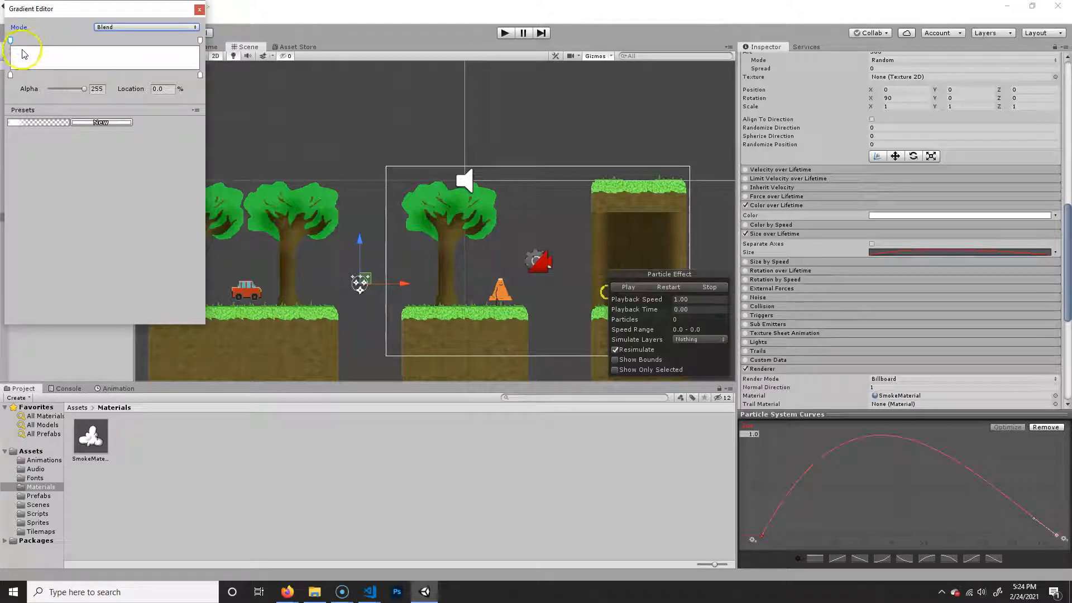
click(24, 41)
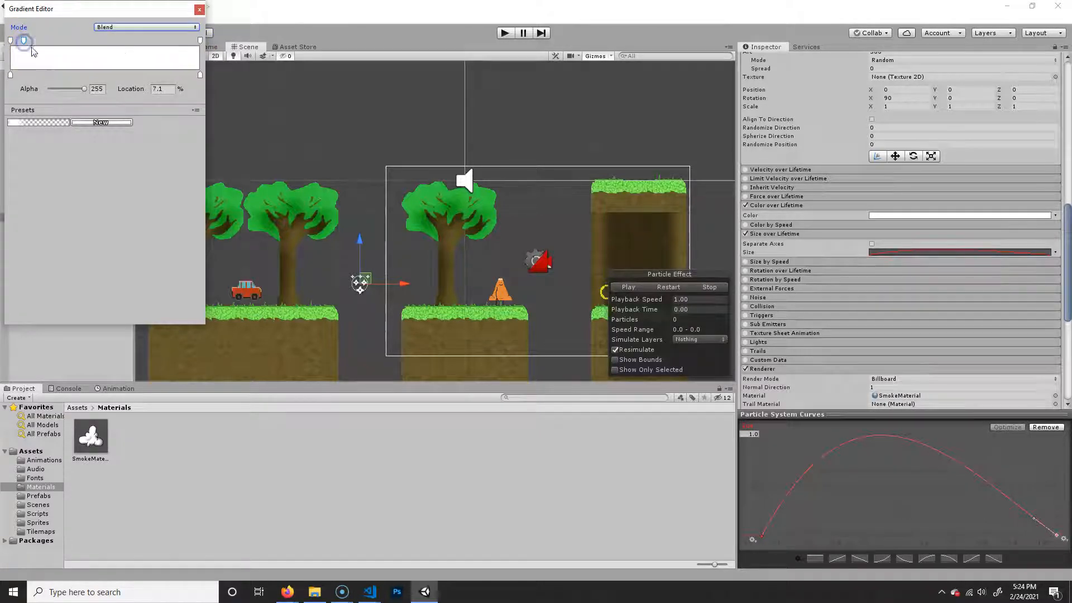
click(186, 41)
click(10, 41)
drag(84, 89, 44, 90)
Make the gradient's end key fully transparent, place the late inner key at 80.9% with alpha 255, and replay the effect
click(200, 40)
click(43, 41)
click(163, 41)
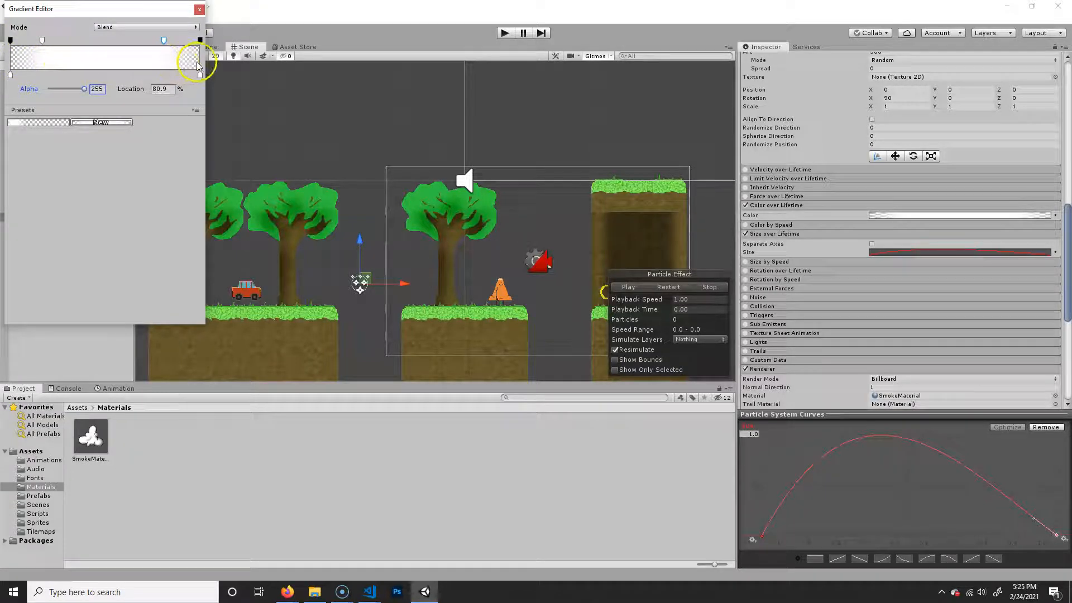
click(199, 9)
click(671, 287)
click(676, 287)
click(676, 289)
click(345, 242)
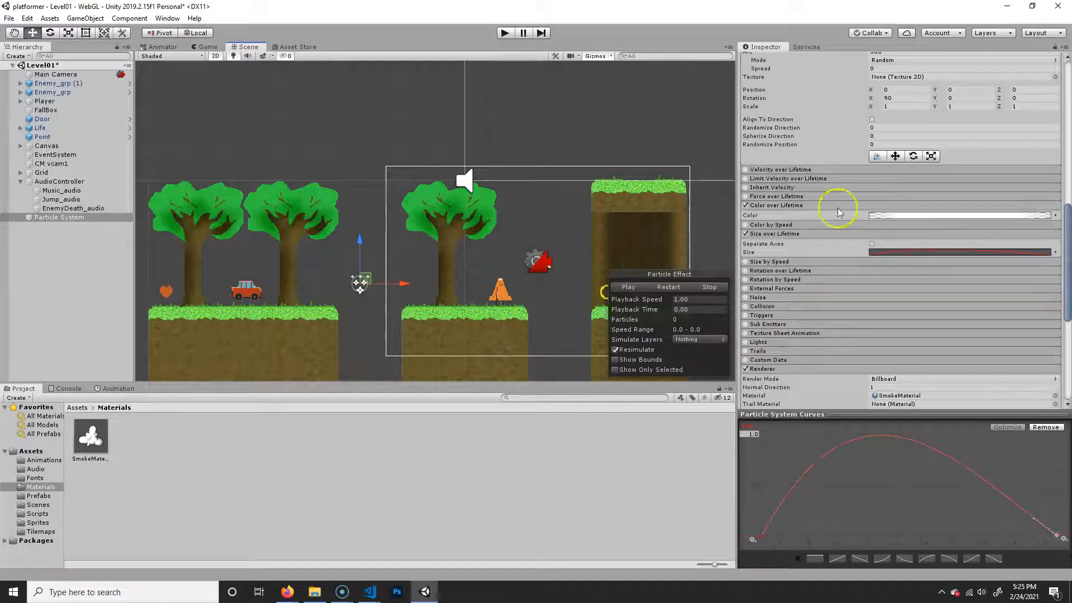
Try the Subtractive Color Mode on SmokeMaterial and replay the particle effect
click(89, 433)
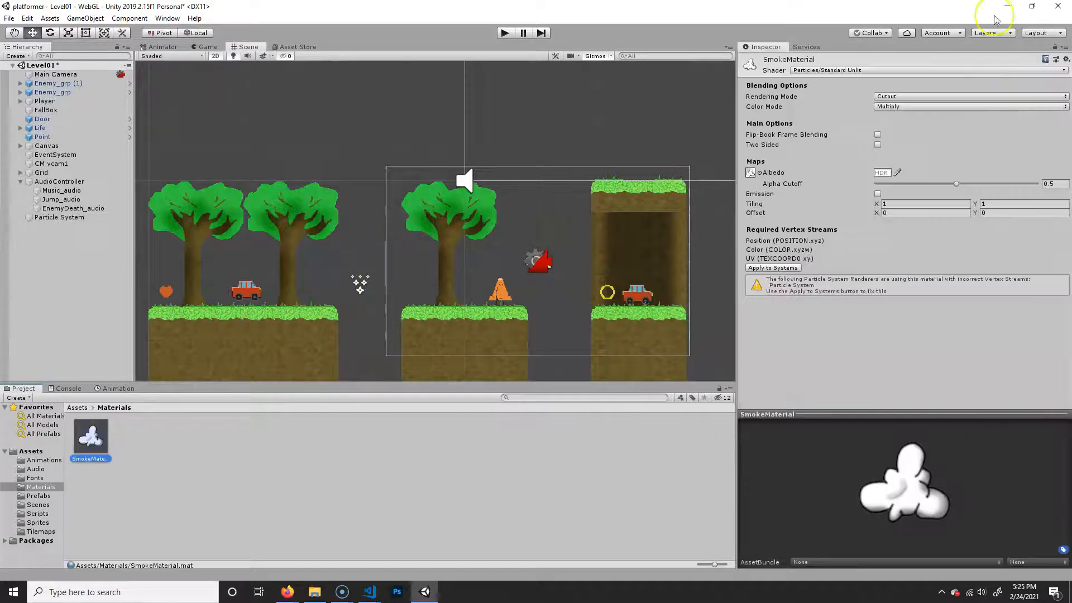
click(940, 107)
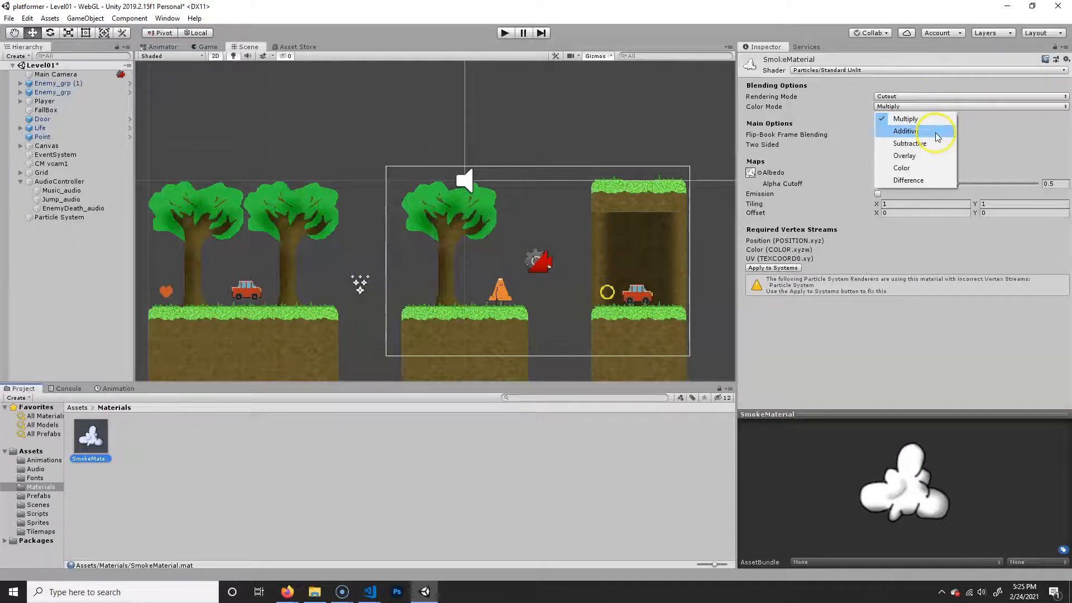
click(936, 144)
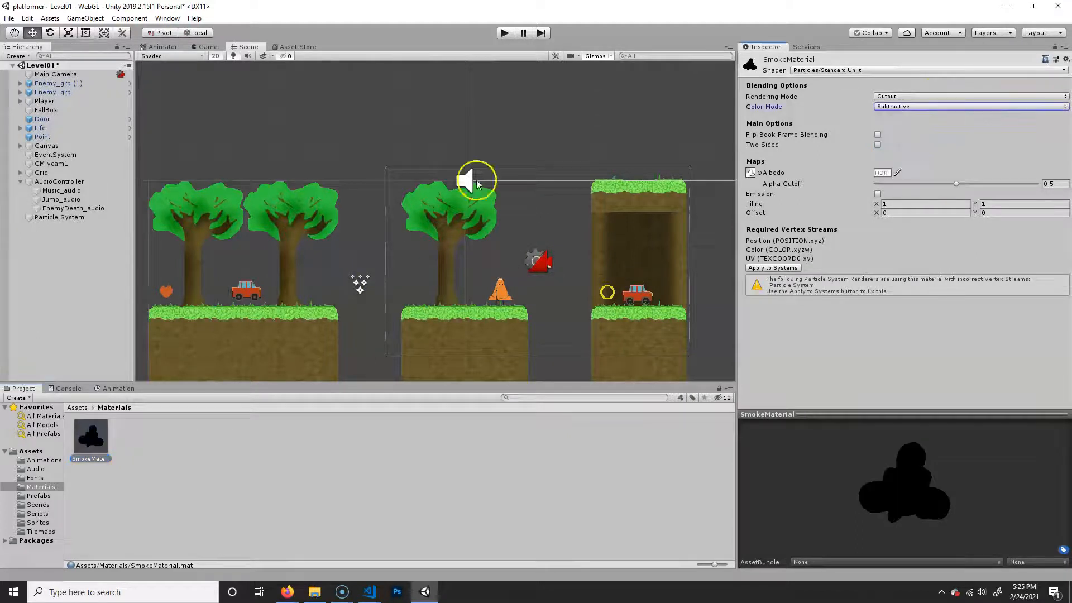
click(51, 218)
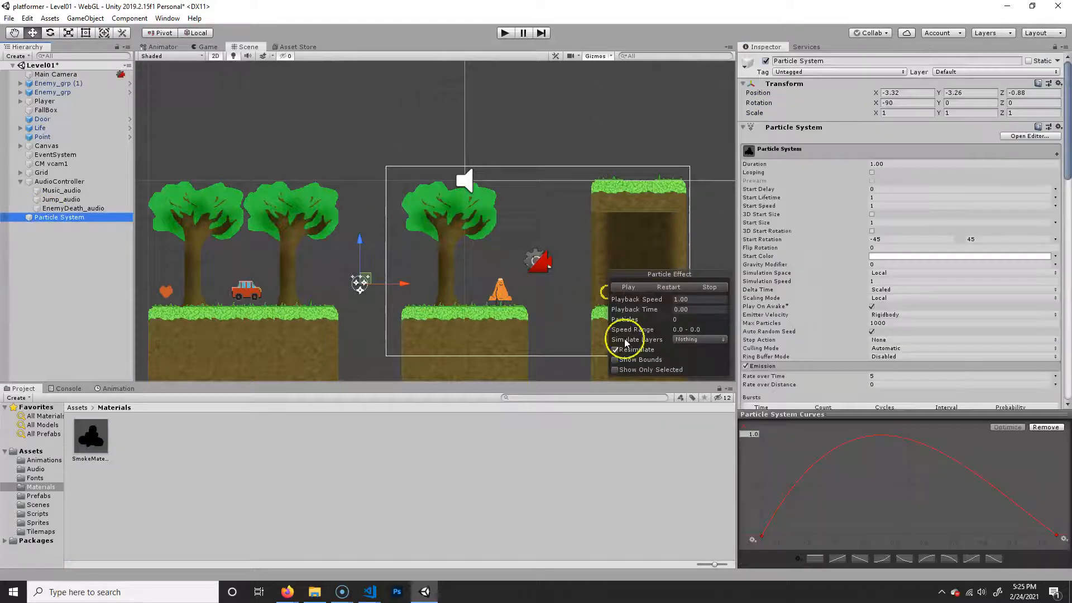
click(671, 288)
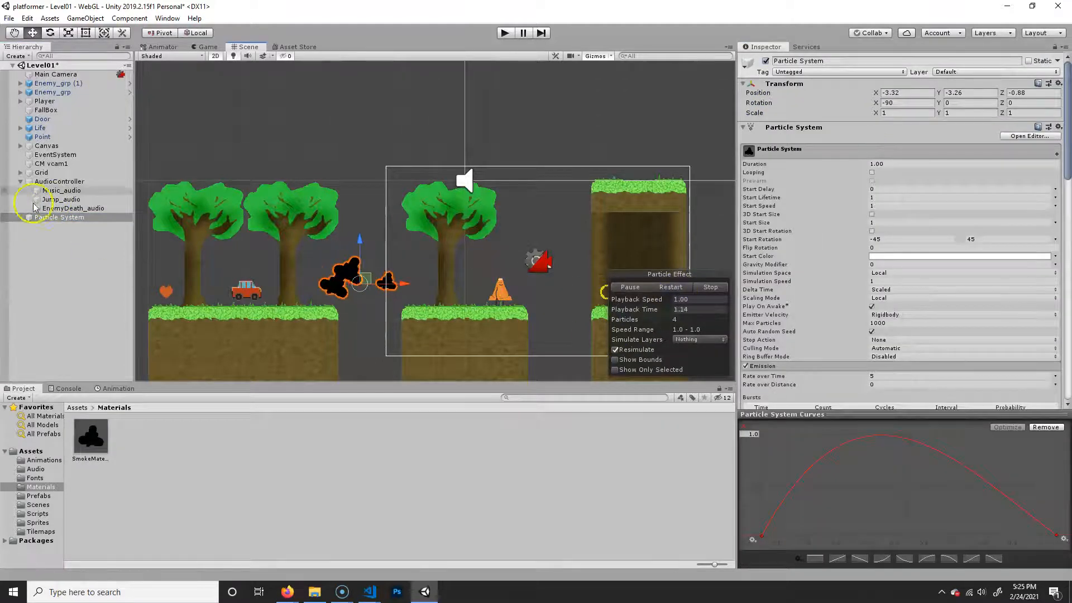
Try the Overlay Color Mode on SmokeMaterial and replay the particle effect
click(90, 439)
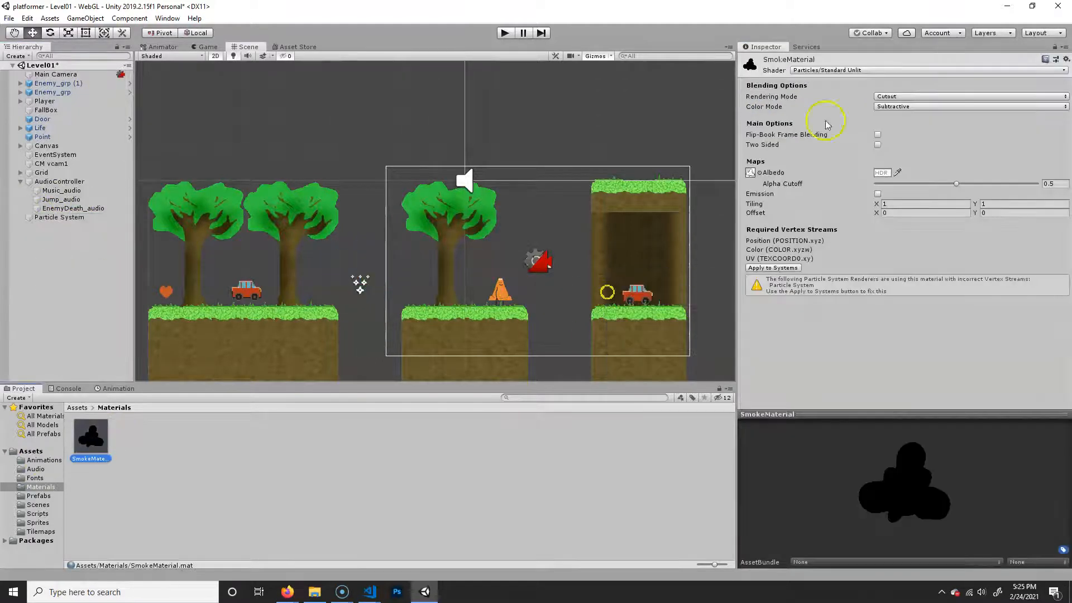
click(929, 106)
click(884, 191)
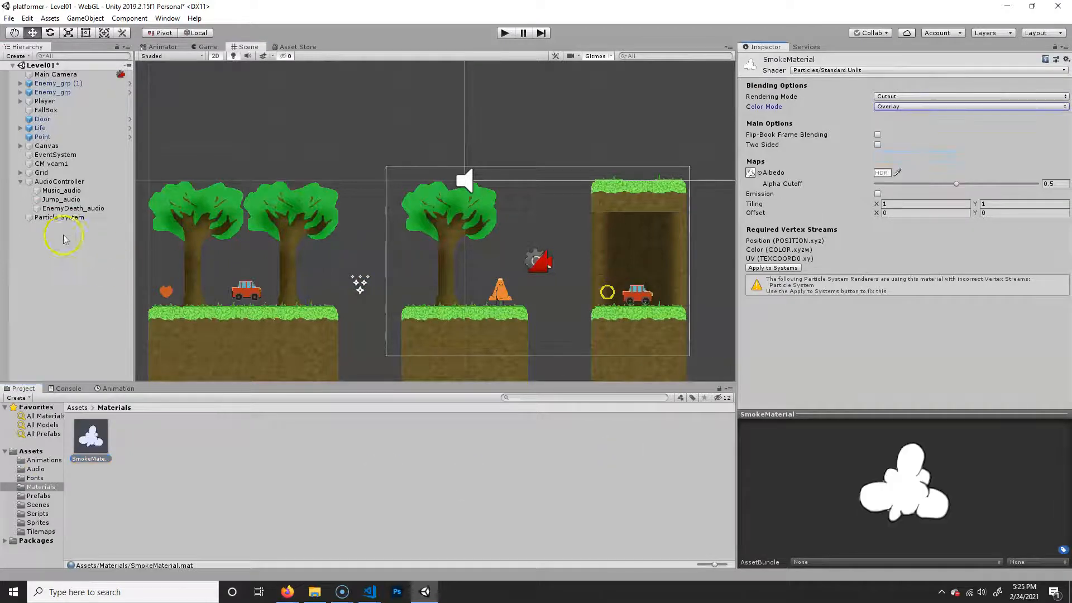
click(60, 218)
click(670, 287)
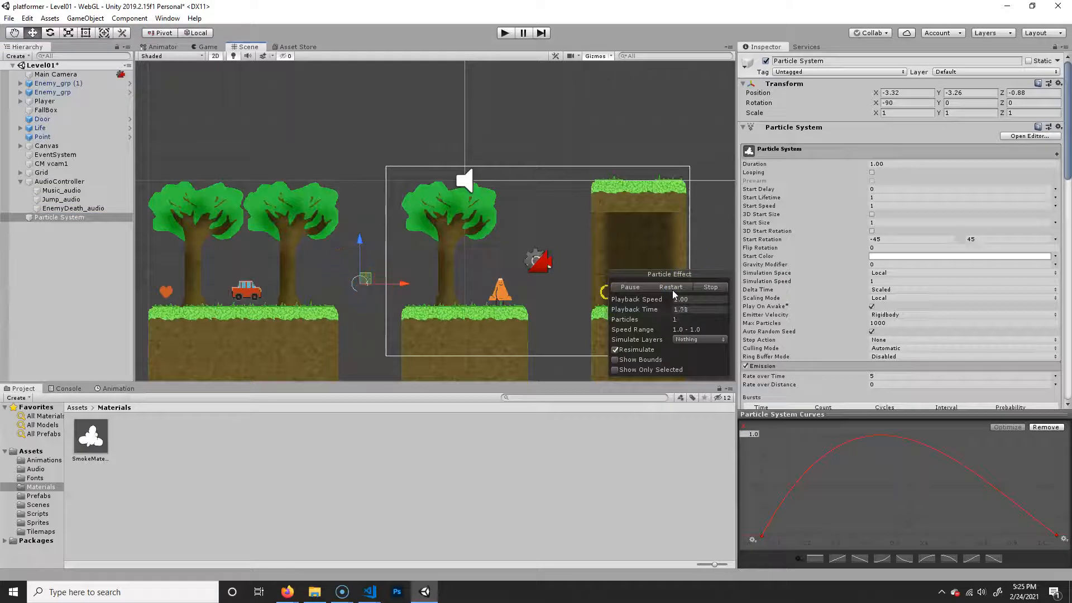
Set SmokeMaterial's Color Mode back to Multiply and replay the particle effect
click(61, 217)
click(91, 437)
click(913, 108)
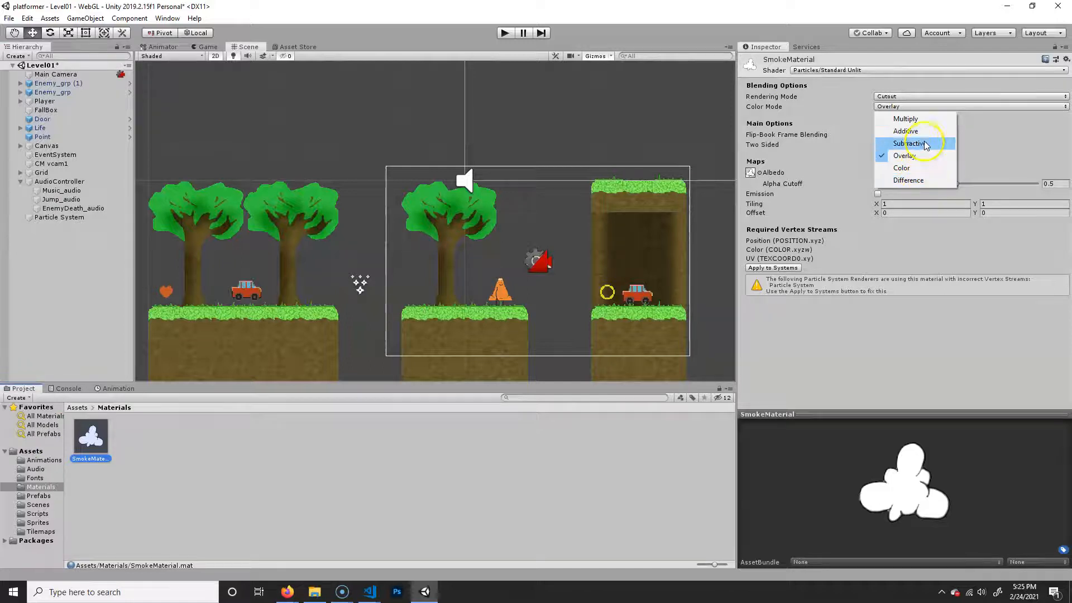
click(918, 118)
click(45, 217)
click(680, 287)
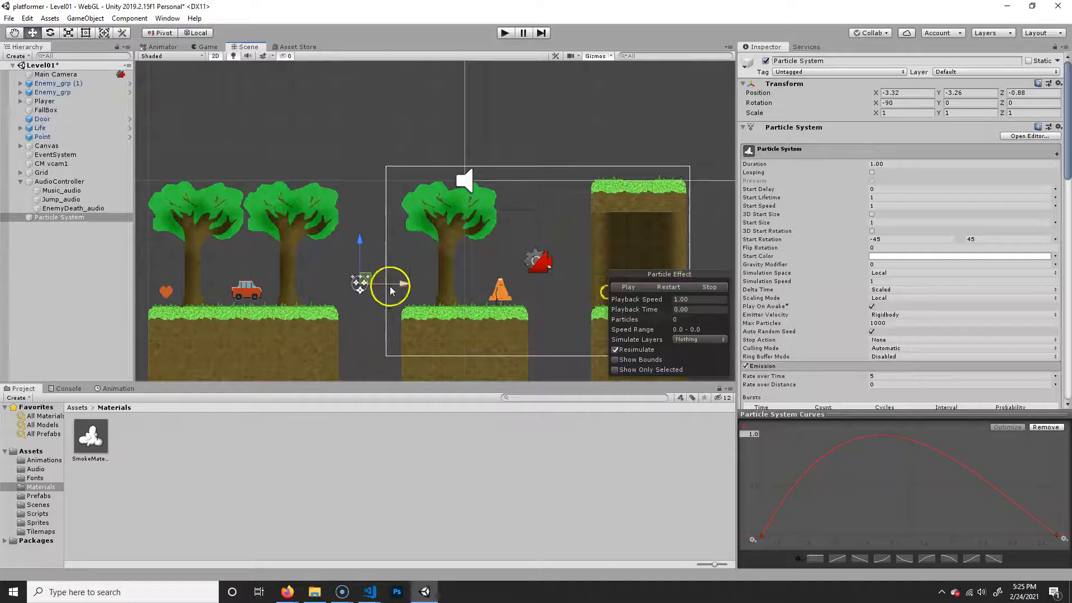
click(668, 291)
click(677, 289)
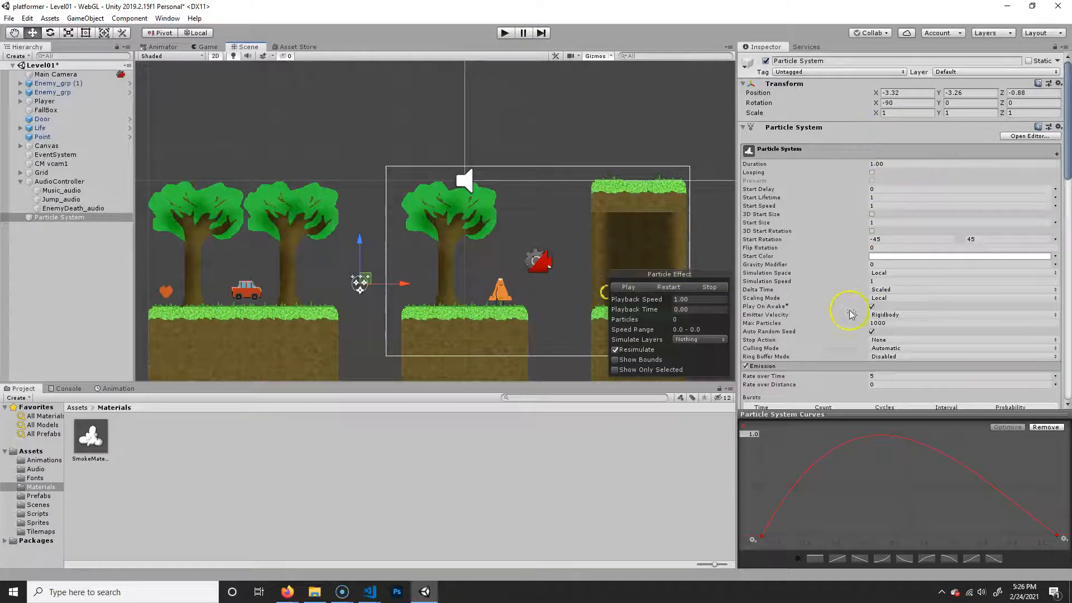
Disable Play On Awake for the particle system and keep the object selected
click(872, 306)
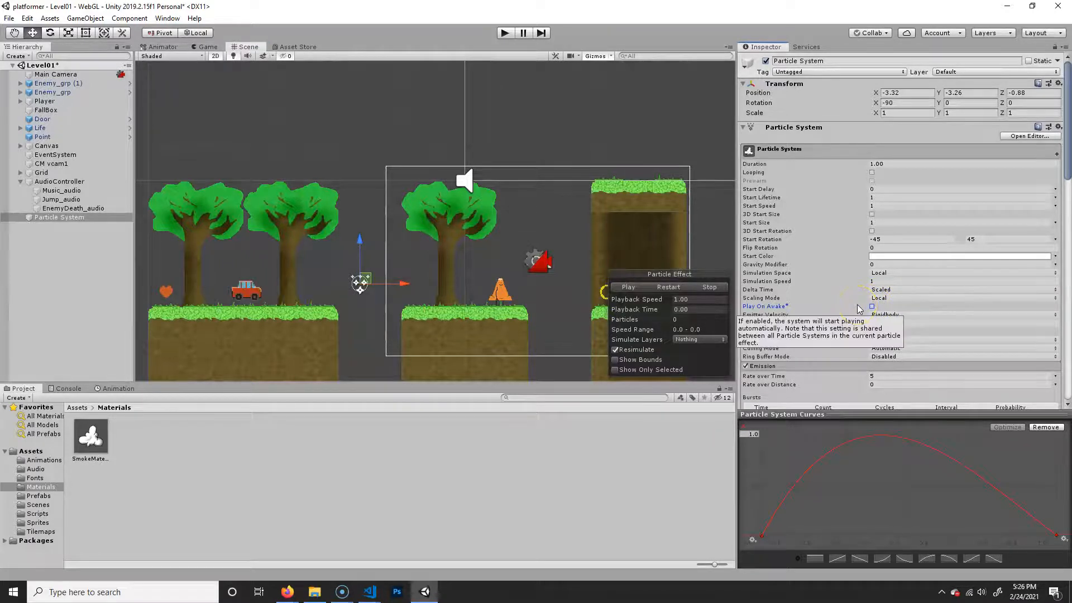
click(28, 257)
click(39, 219)
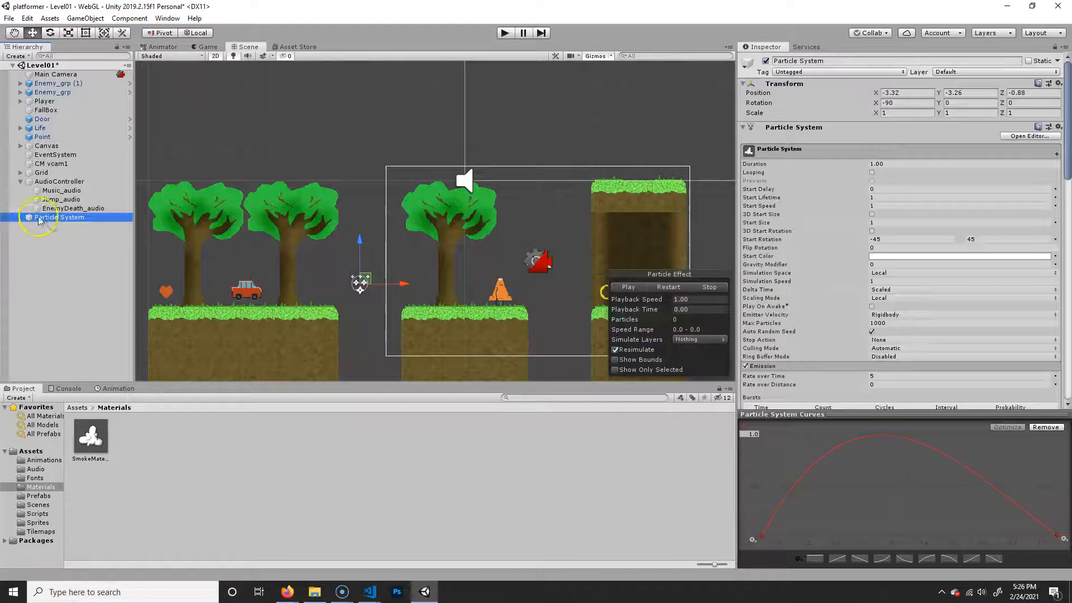
Rename the Particle System object as JumpSmoke
click(861, 60)
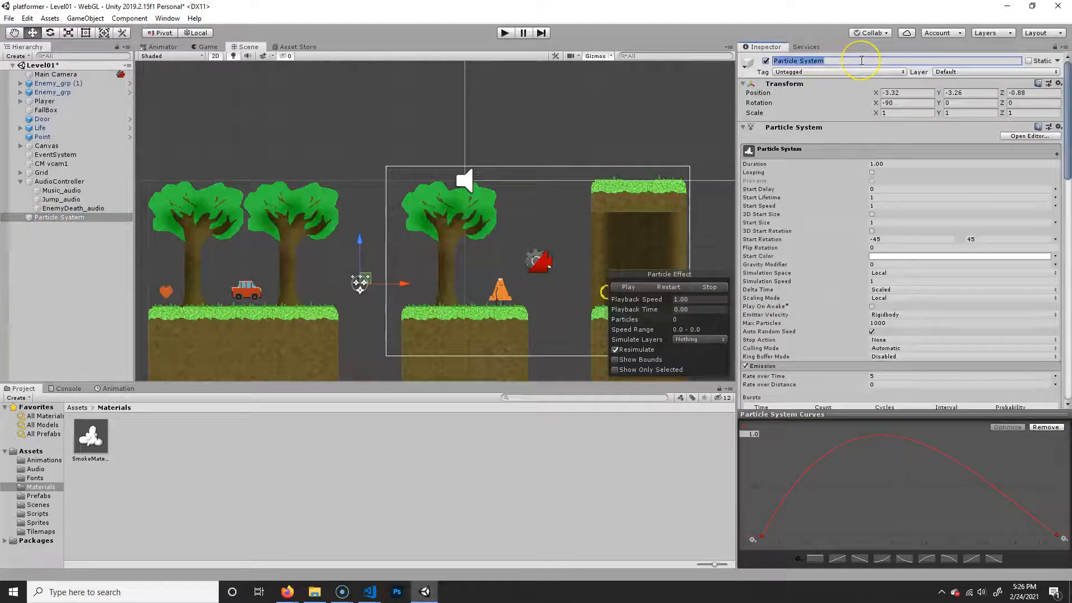
text(S)
text(JumpS)
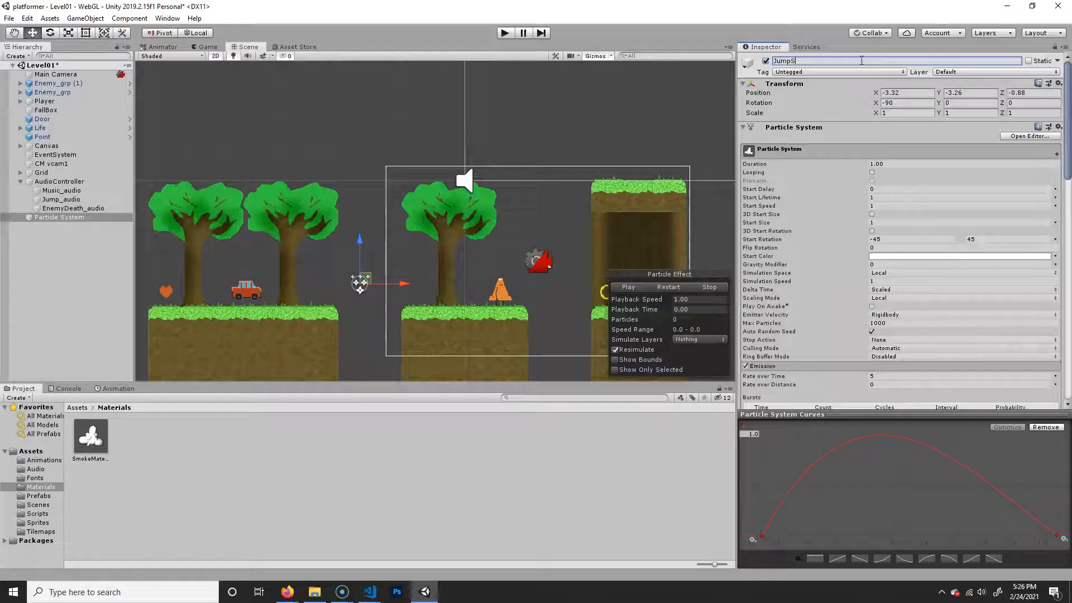
text(moke)
click(370, 591)
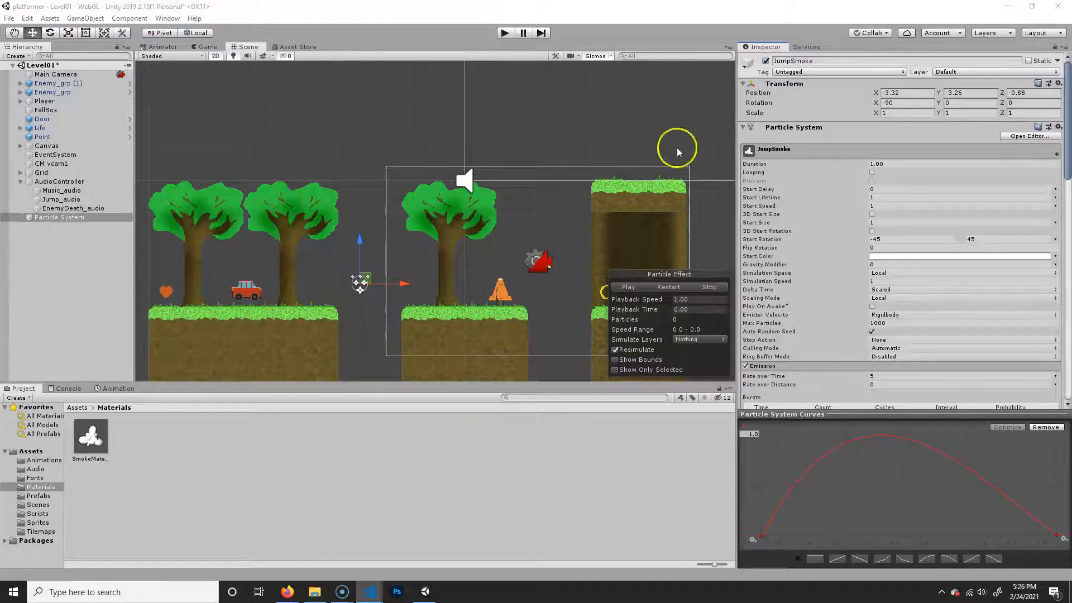
Rename the particle system object as SmokeParticleSystem
click(834, 60)
text(S)
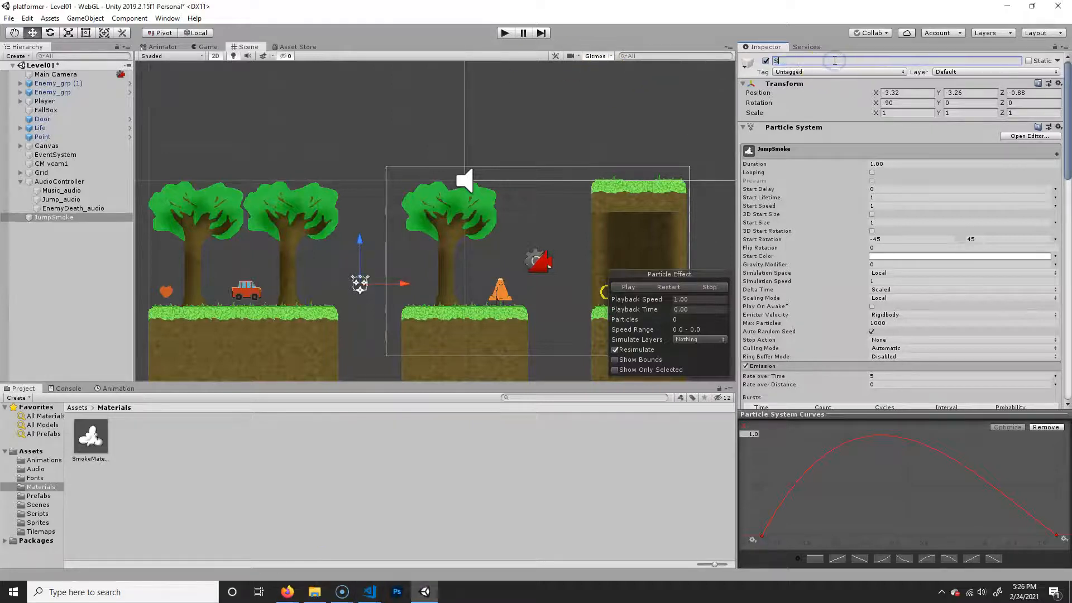
text(mokePa)
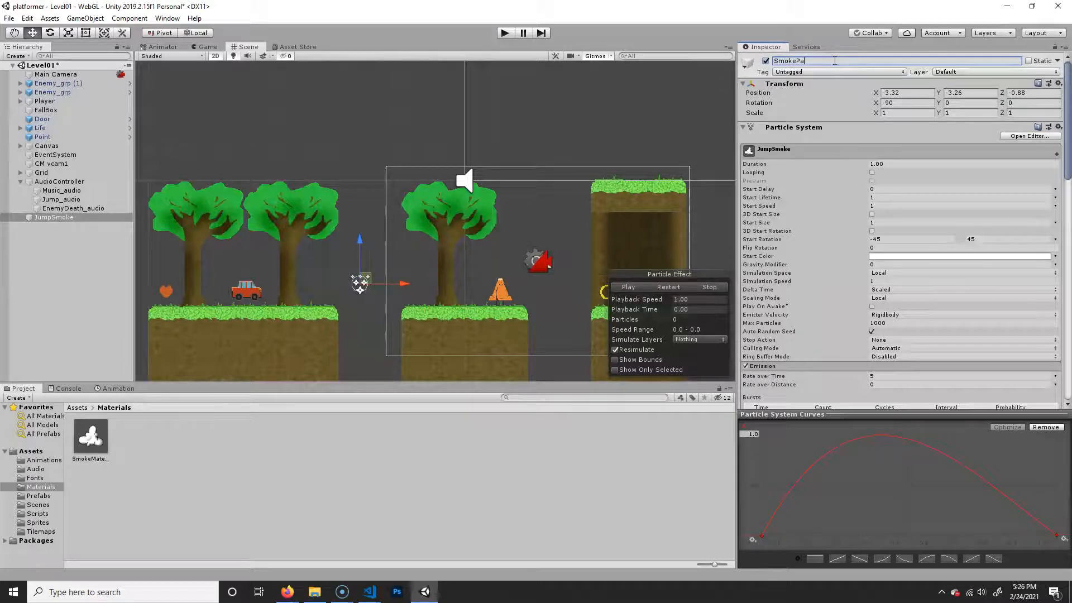
text(rticleSystem)
key(Return)
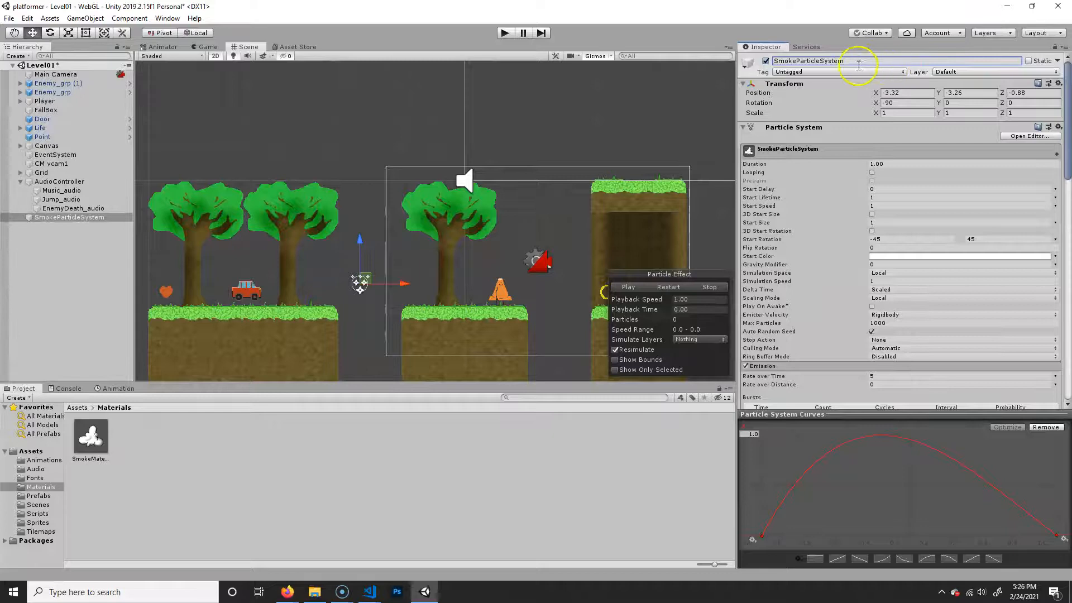
Switch to Visual Studio Code and declare a public ParticleSystem variable named groundSmokeParticles below audioController in PlayerControllerScript.cs
click(430, 544)
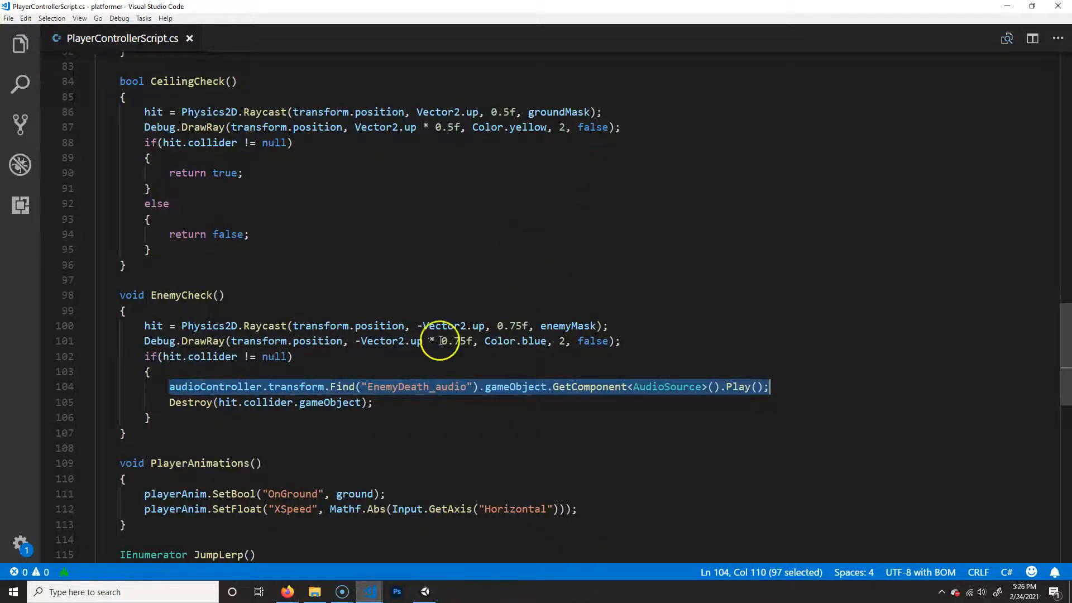
scroll(196, 434, up, 5)
scroll(195, 433, up, 15)
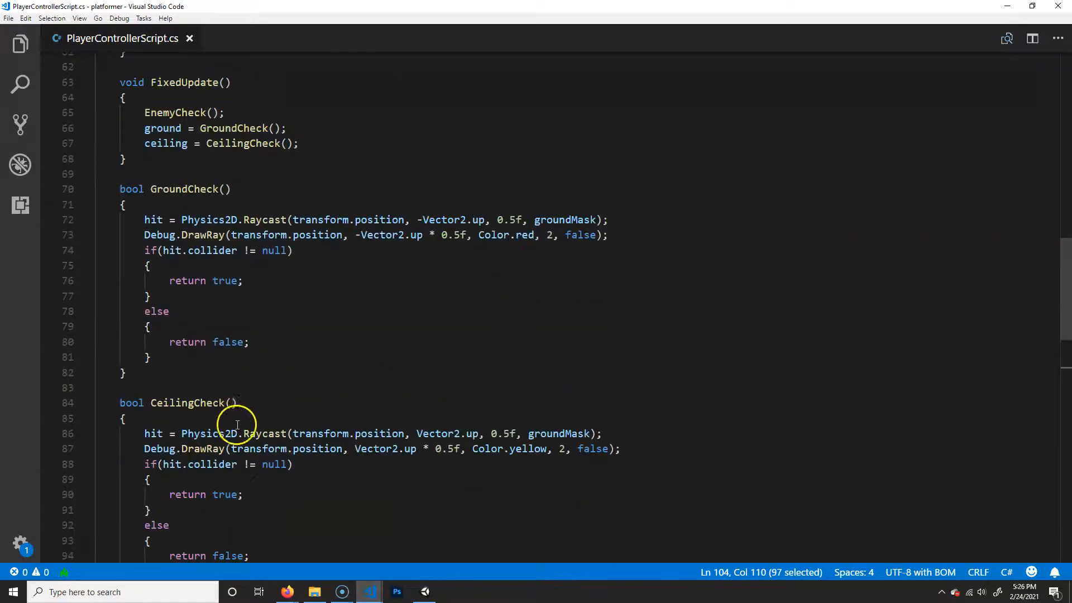
scroll(346, 304, up, 2)
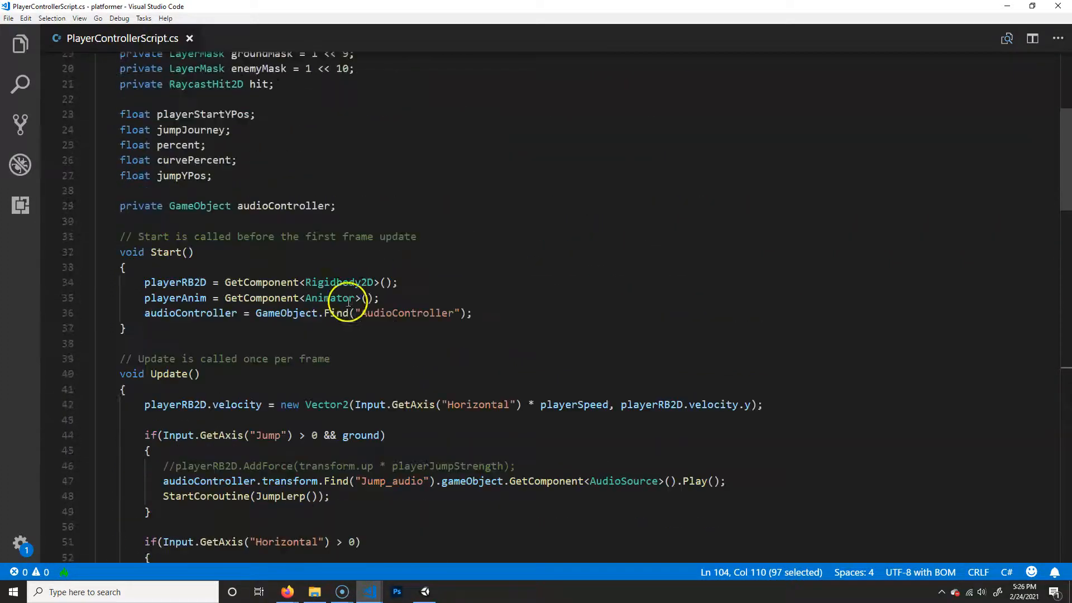
click(582, 204)
click(608, 204)
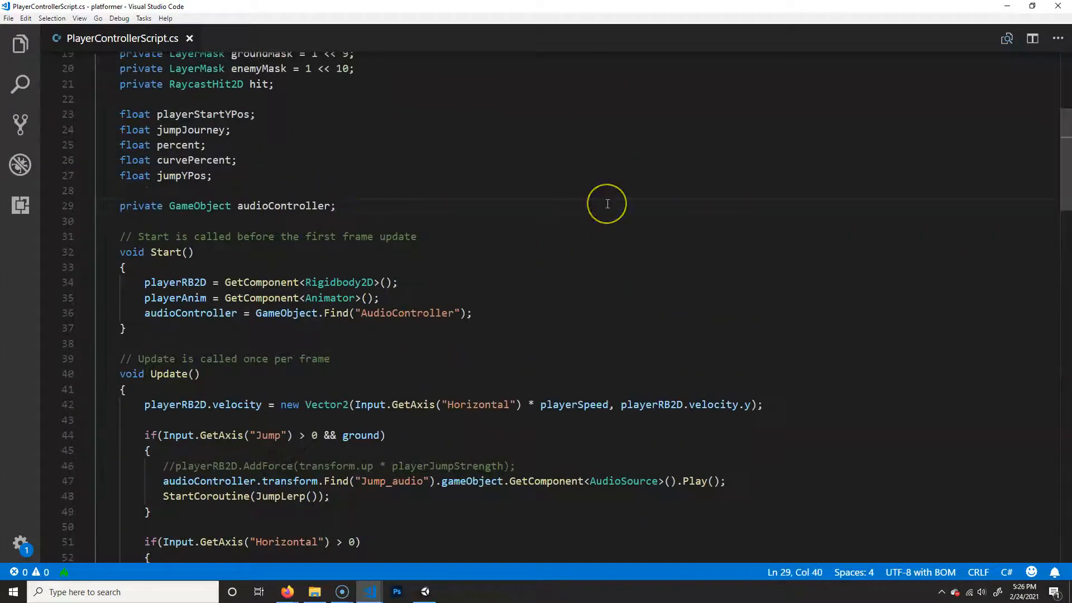
key(Return)
text(public )
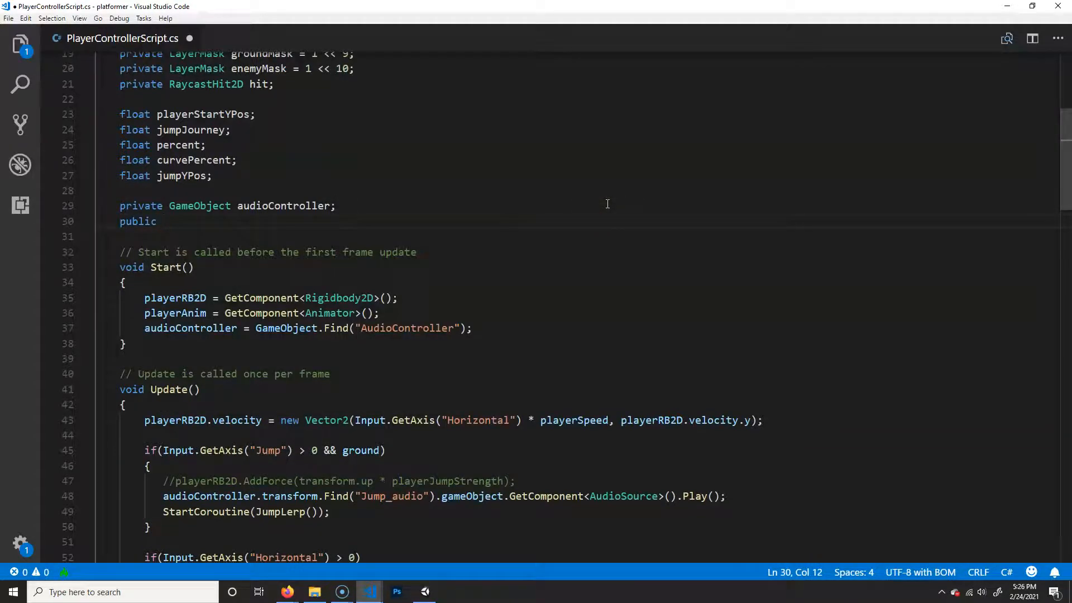
text(Part)
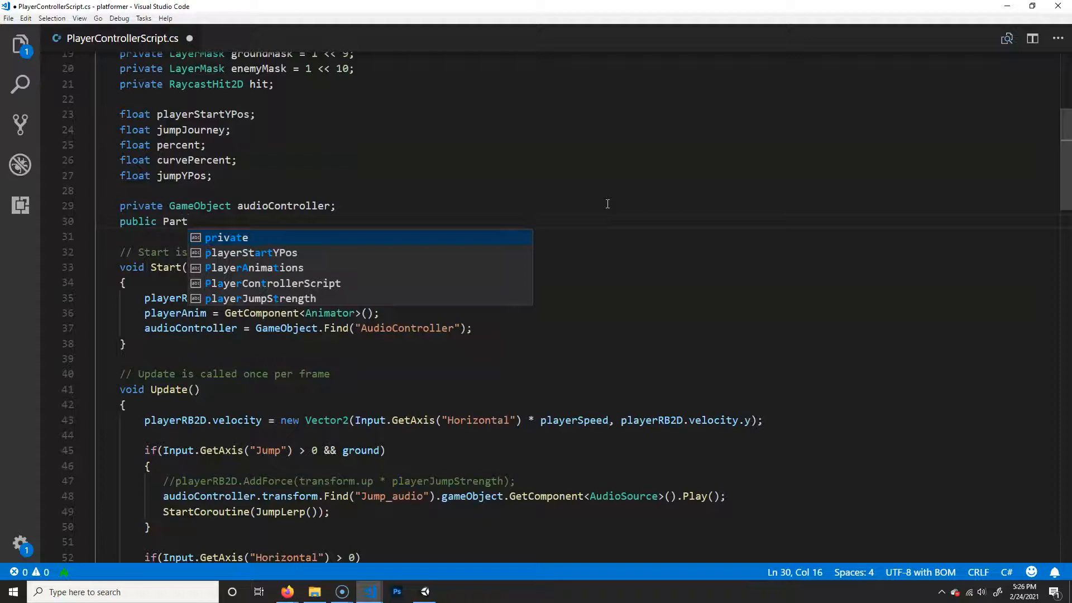
text(icleSystem)
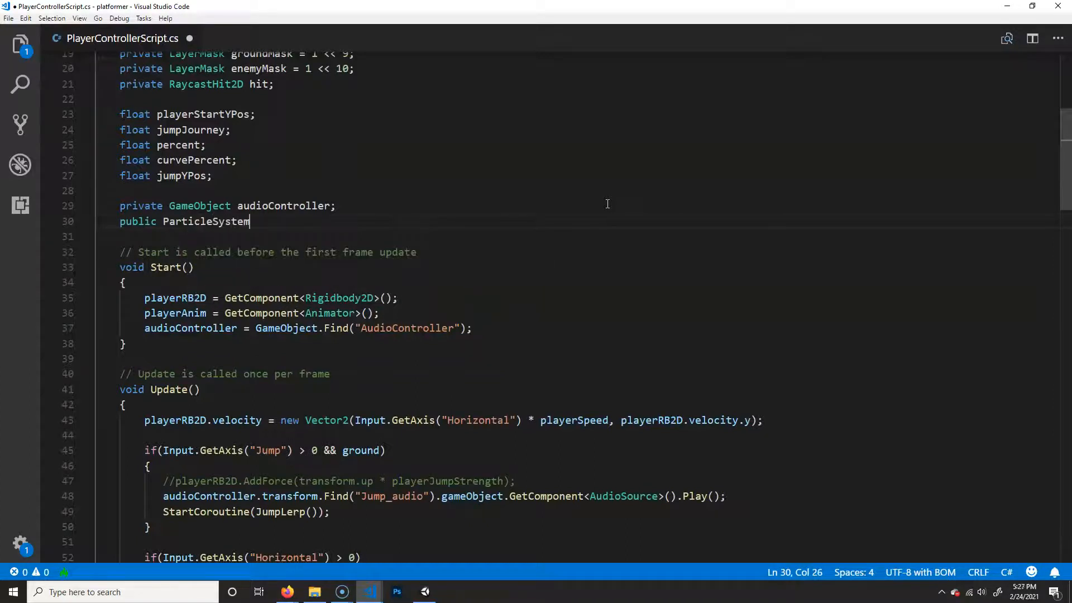
text( groundSmokeParticles;)
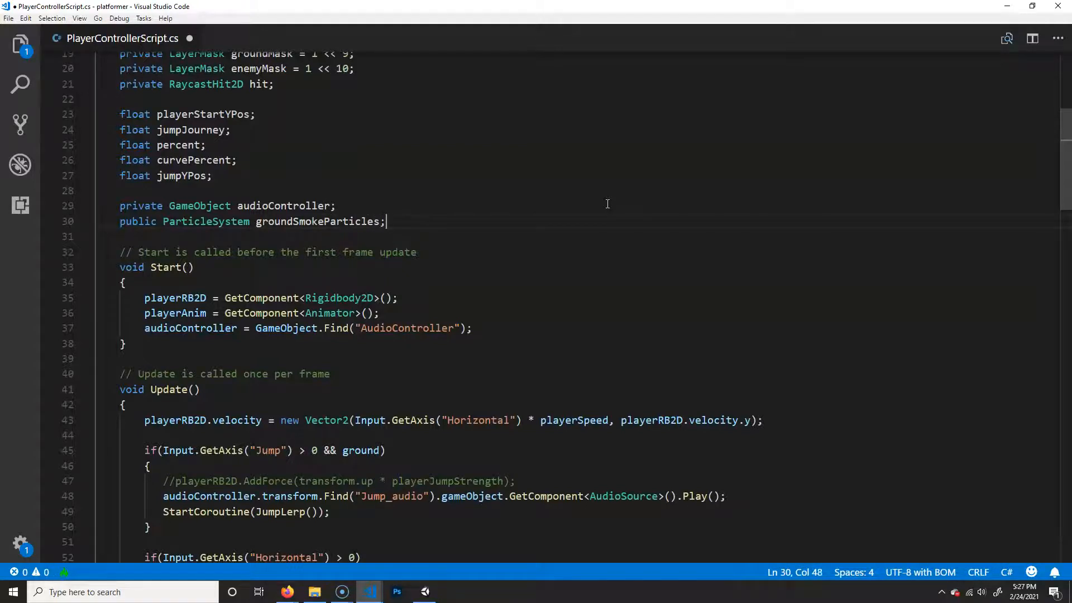
drag(223, 218, 217, 218)
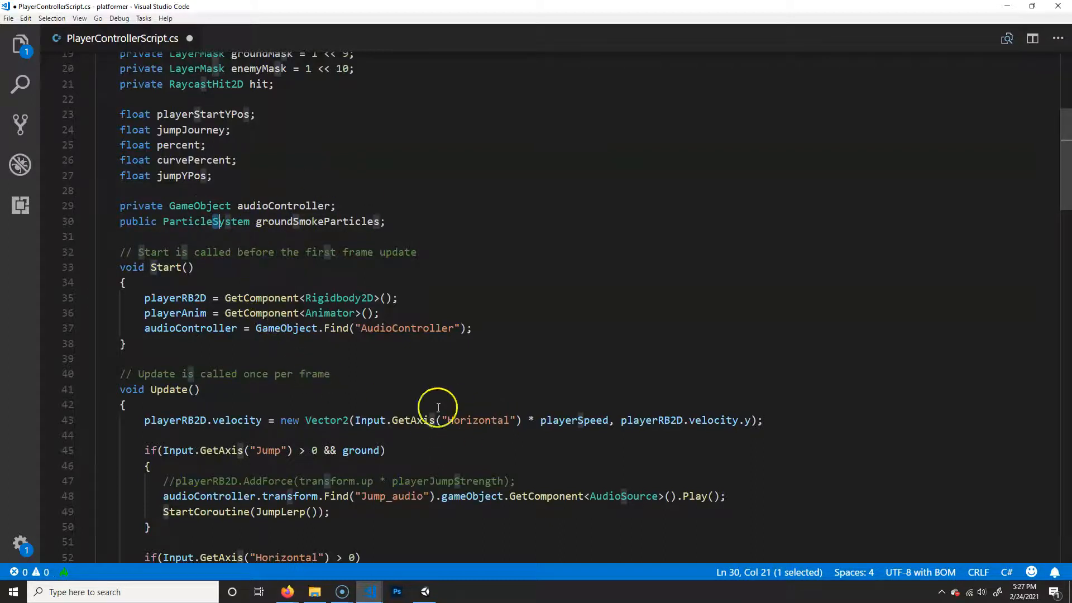
In Start(), below the audioController assignment, begin assigning groundSmokeParticles with GameObject.Find("SmokeParticleSystem")
click(515, 328)
key(Return)
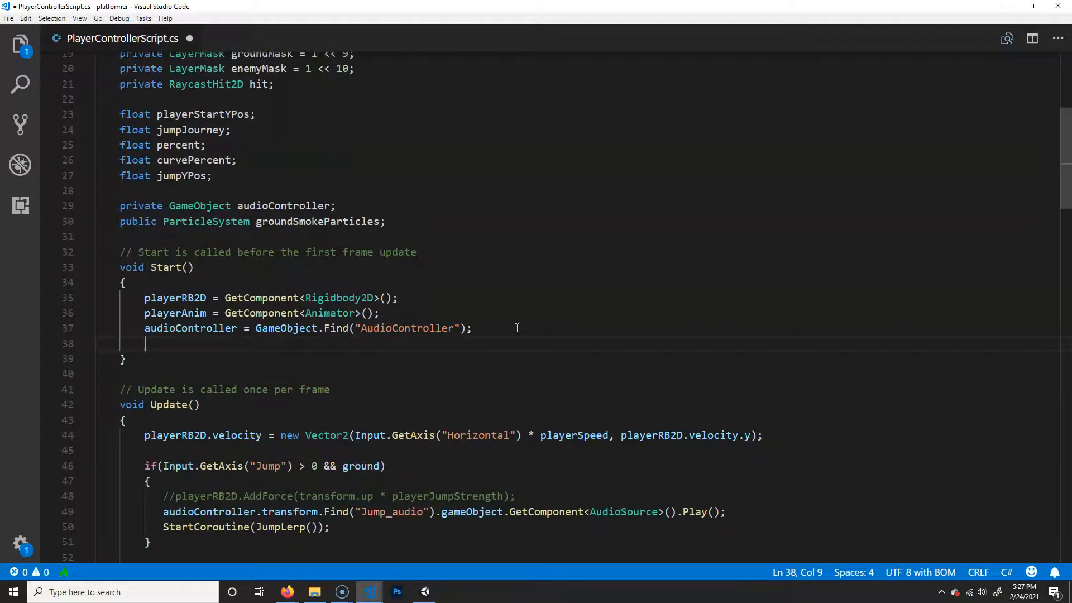
text(ground)
key(Return)
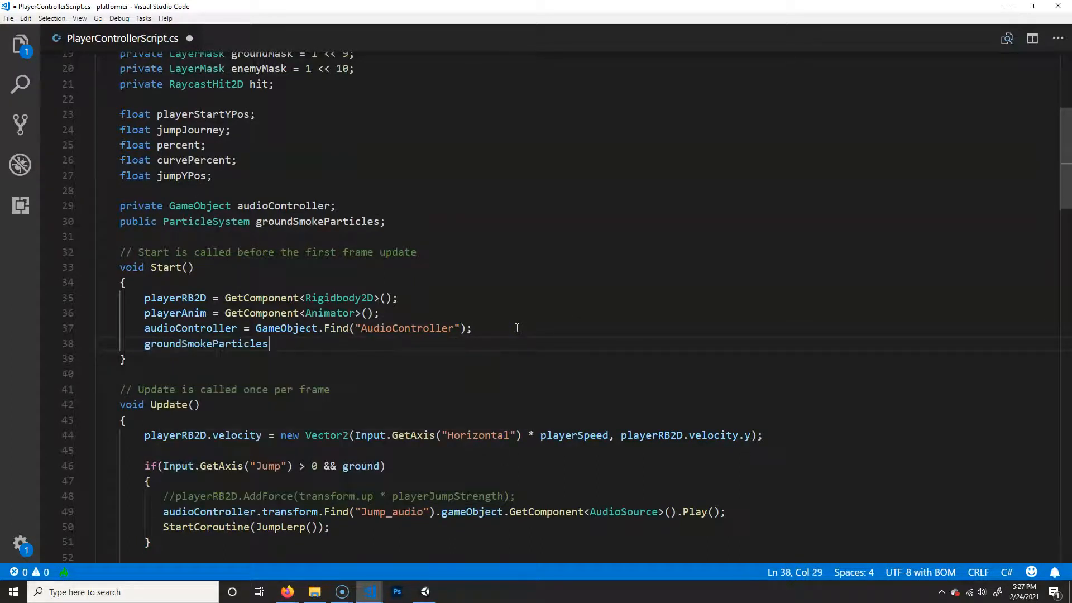
text(= Geam)
key(BackSpace)
key(BackSpace)
key(BackSpace)
text(ame)
key(Return)
text(.Find)
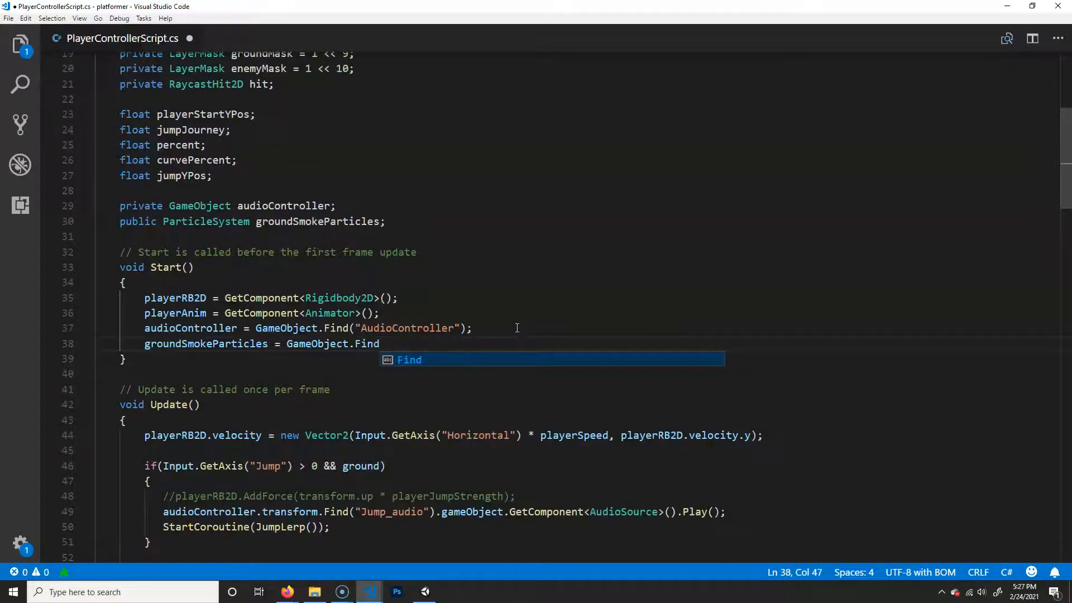
text(("SmokeParticleSystem").)
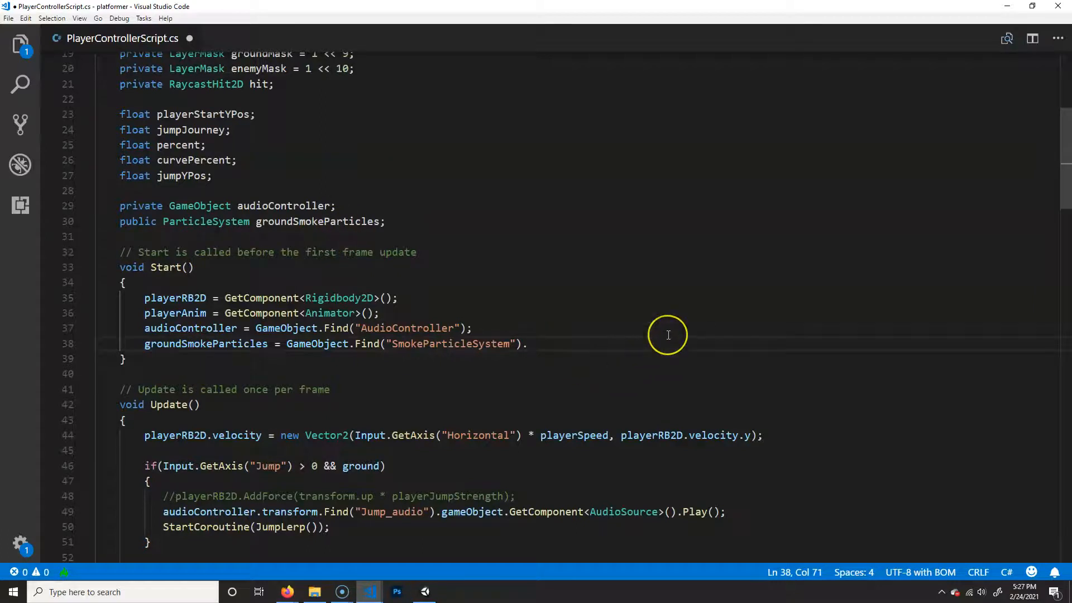
Complete the groundSmokeParticles assignment with .GetComponent<ParticleSystem>(); after the Find call
text(Get)
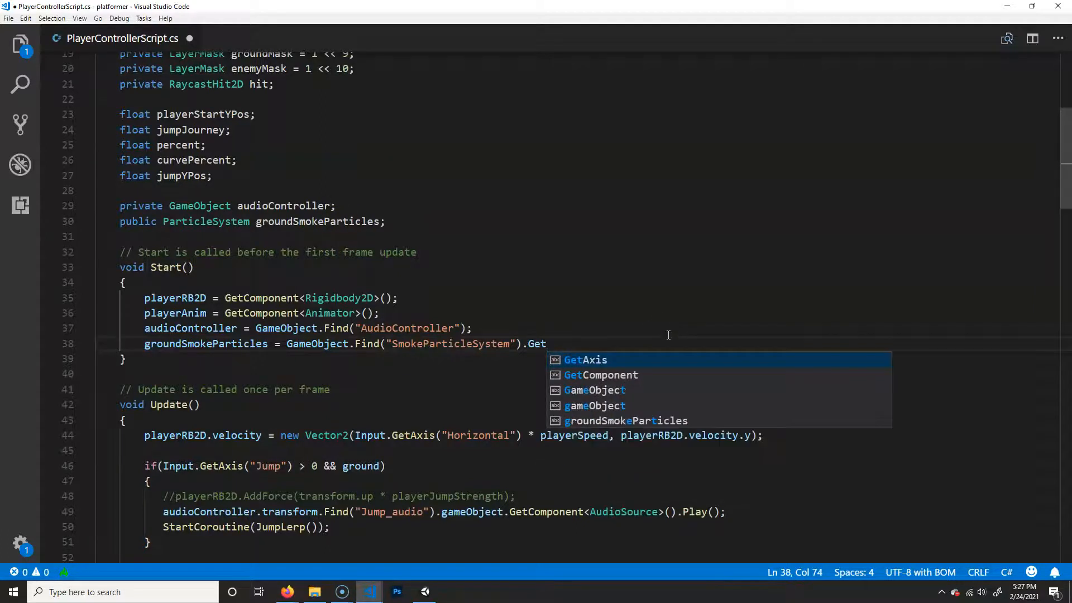
text(Component)
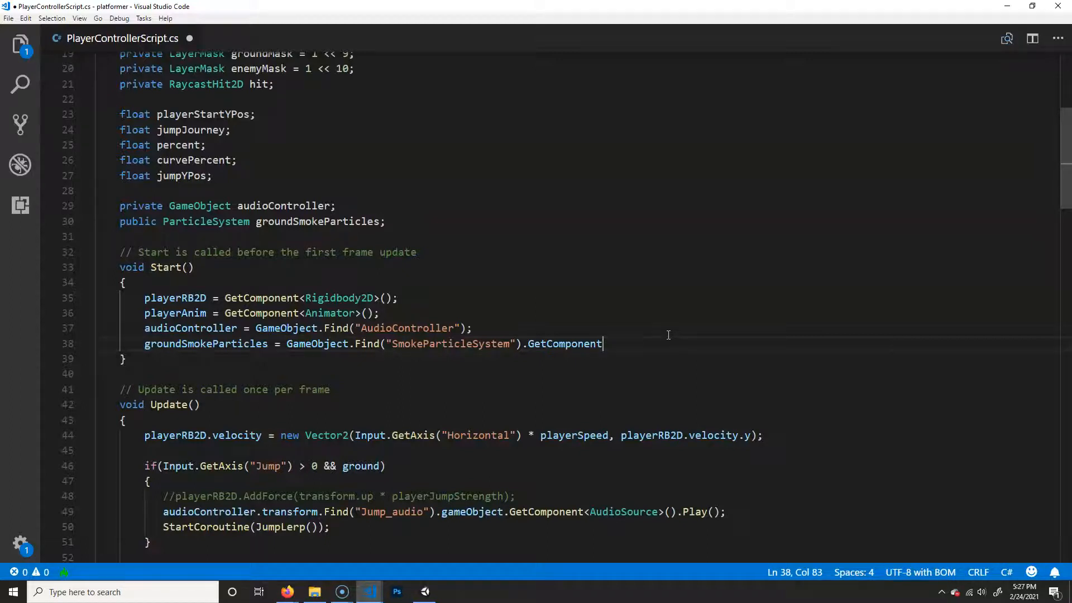
text(<Par)
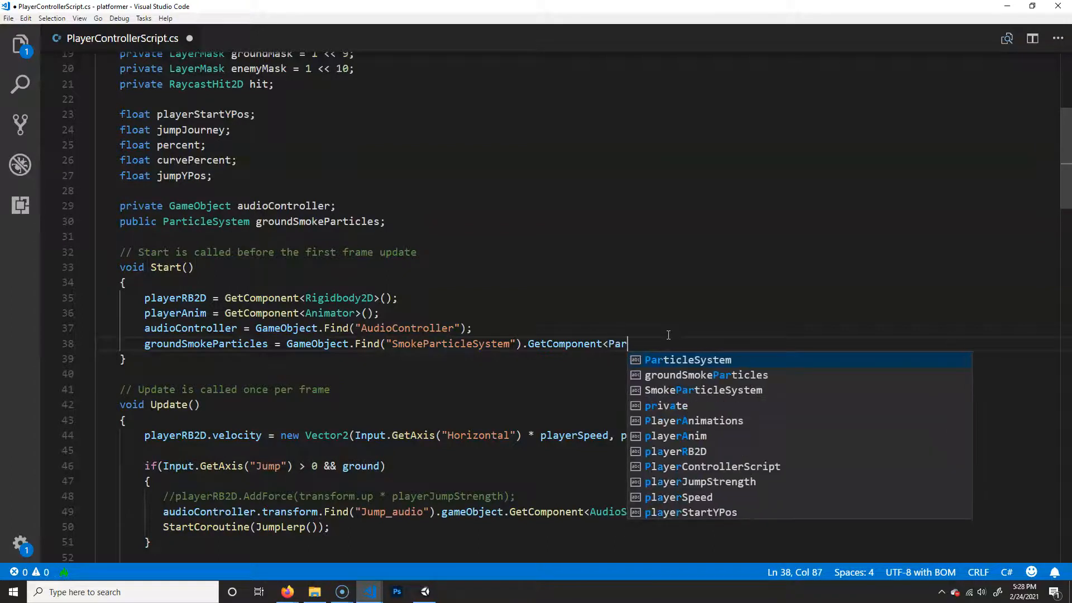
key(Tab)
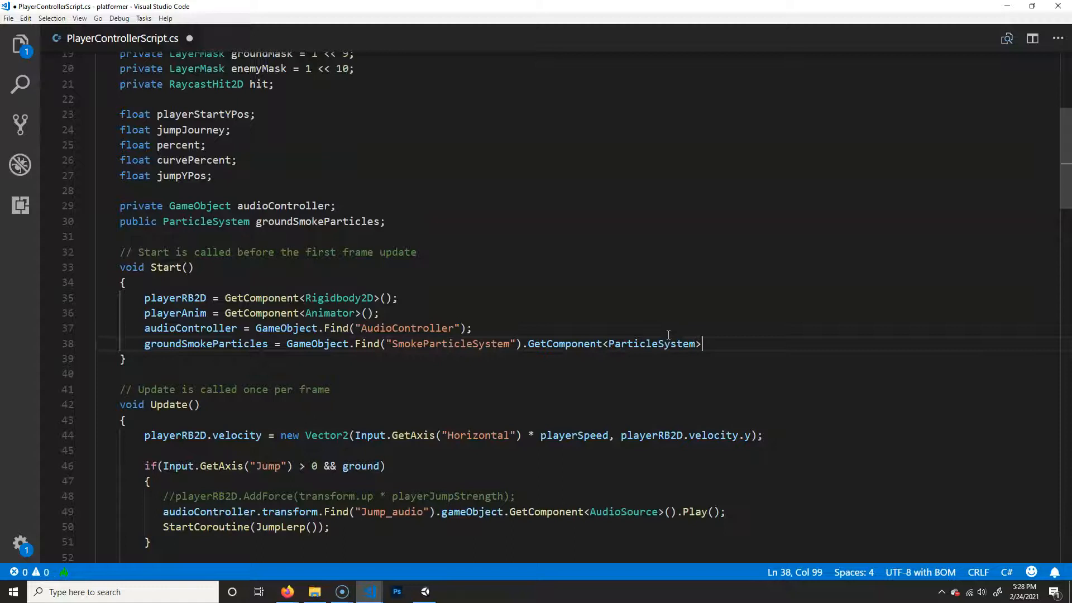
text(();)
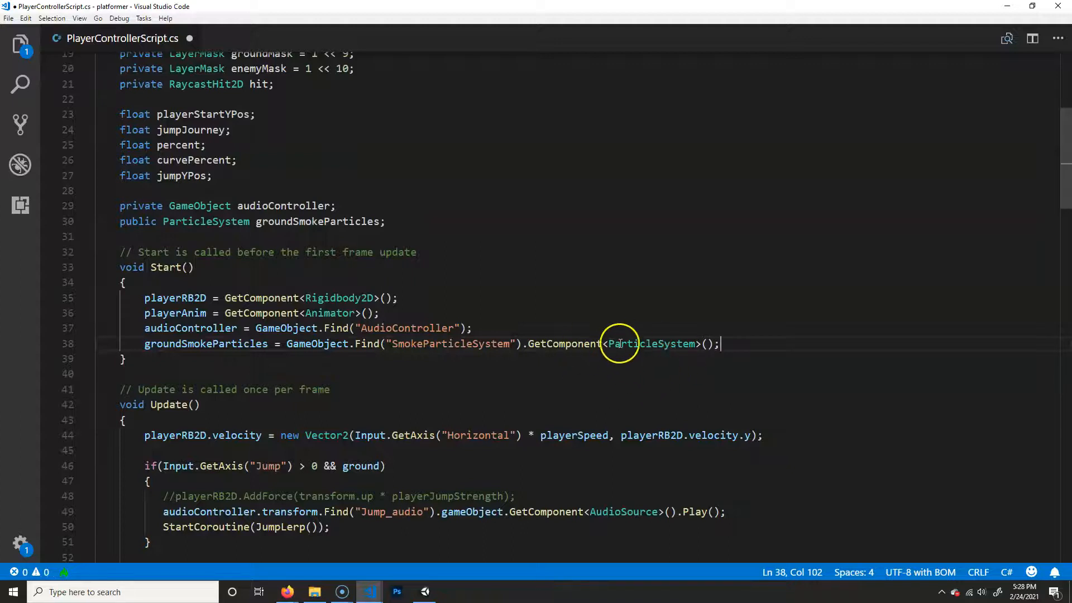
click(593, 344)
click(650, 345)
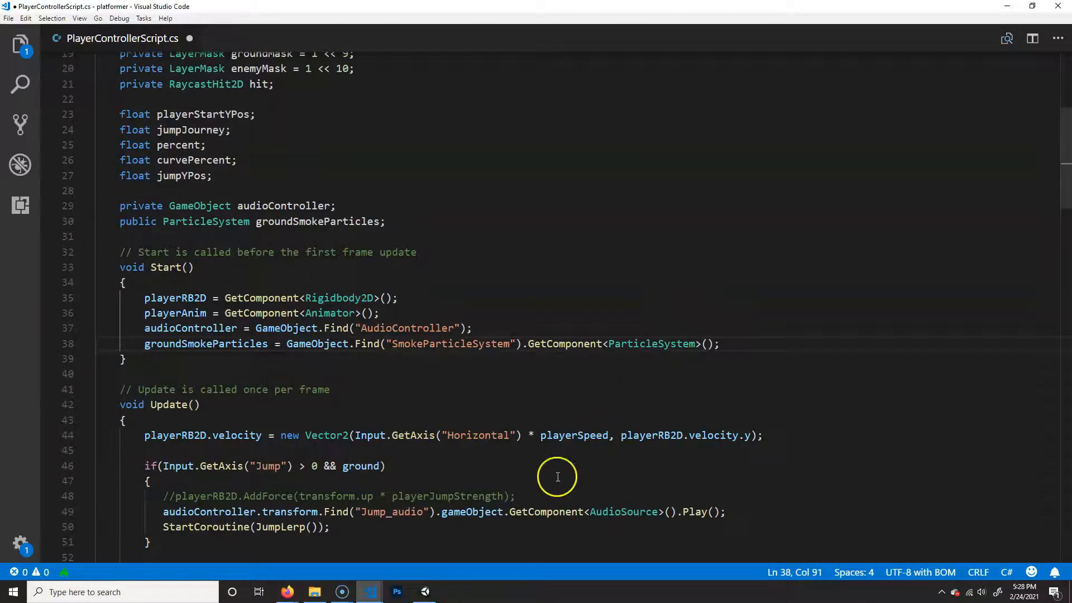
Add groundSmokeParticles.Play(); after the Jump_audio line in Update()'s jump block and save the script
scroll(369, 365, down, 5)
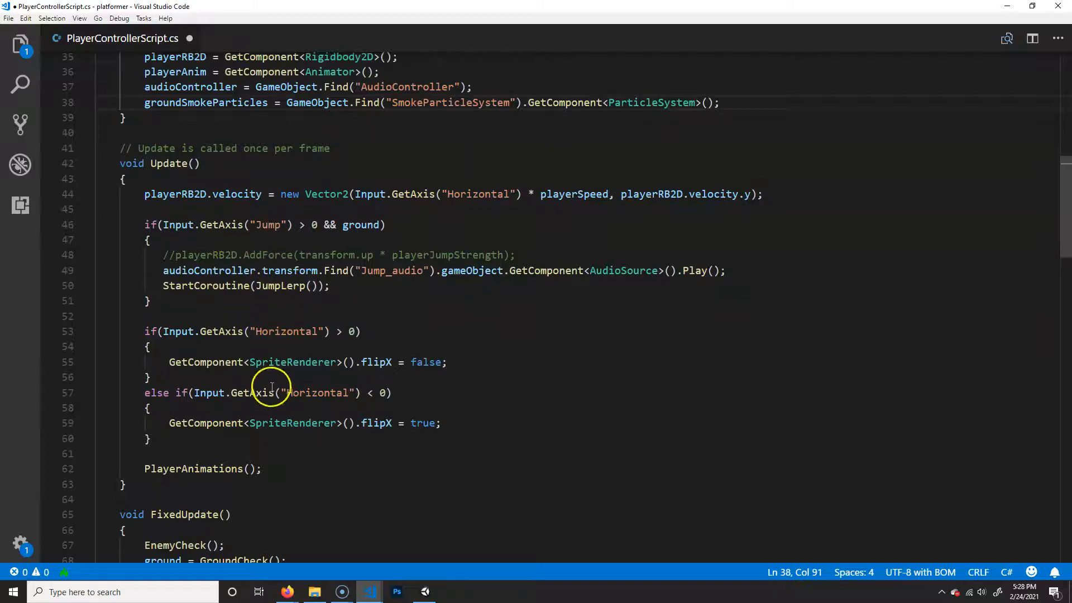
click(737, 270)
key(Return)
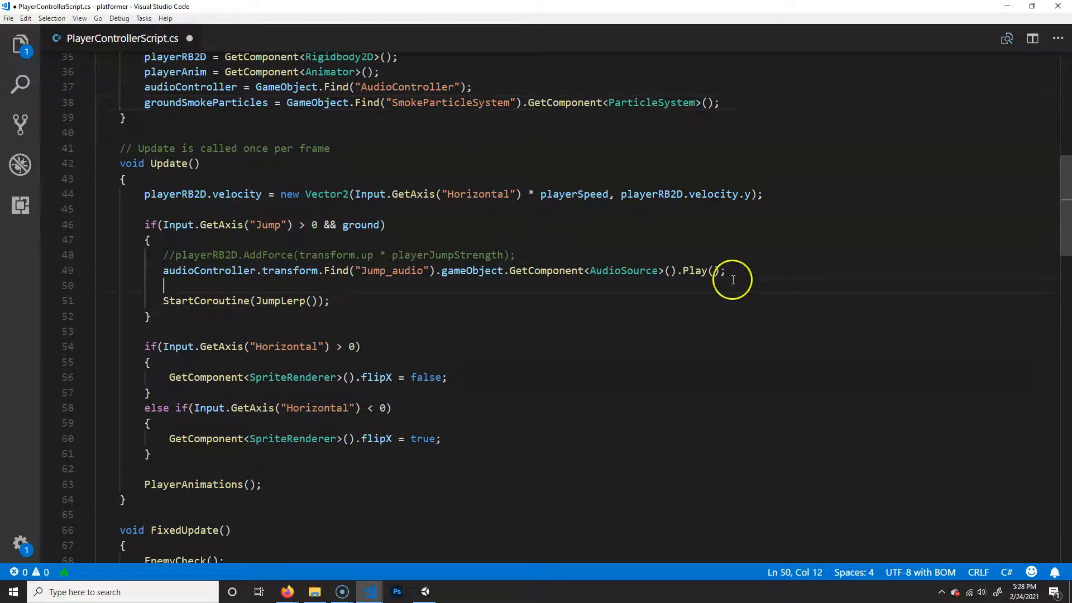
text(grou)
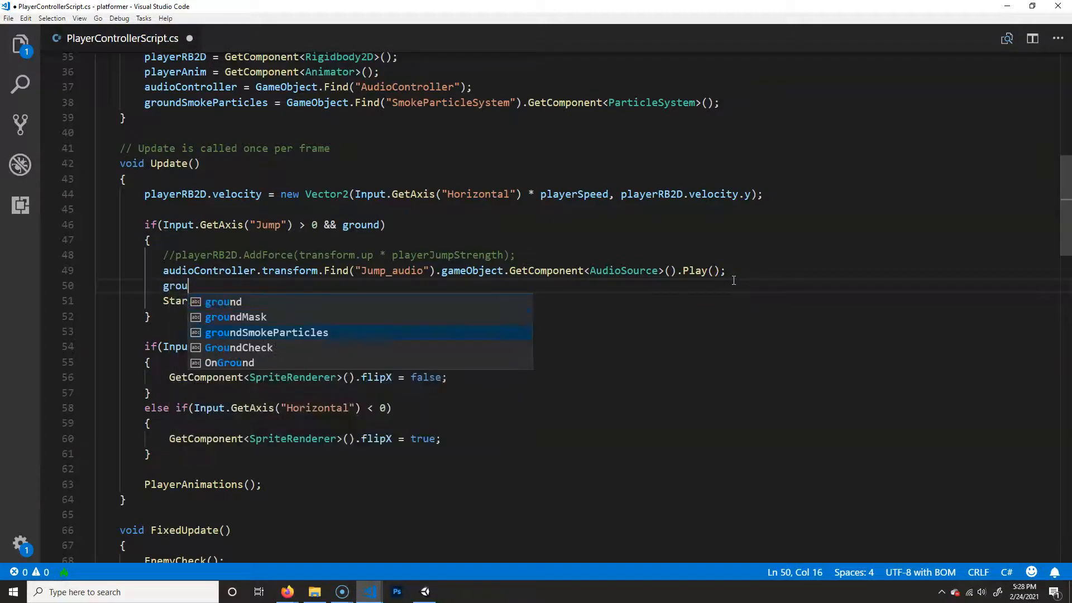
key(Tab)
text(.Play)
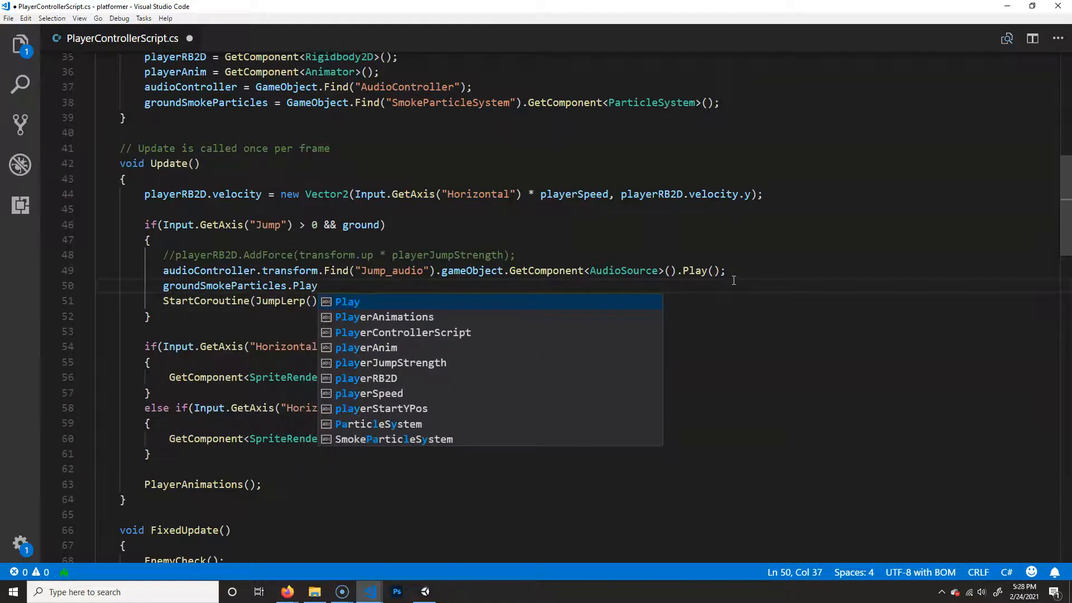
text();)
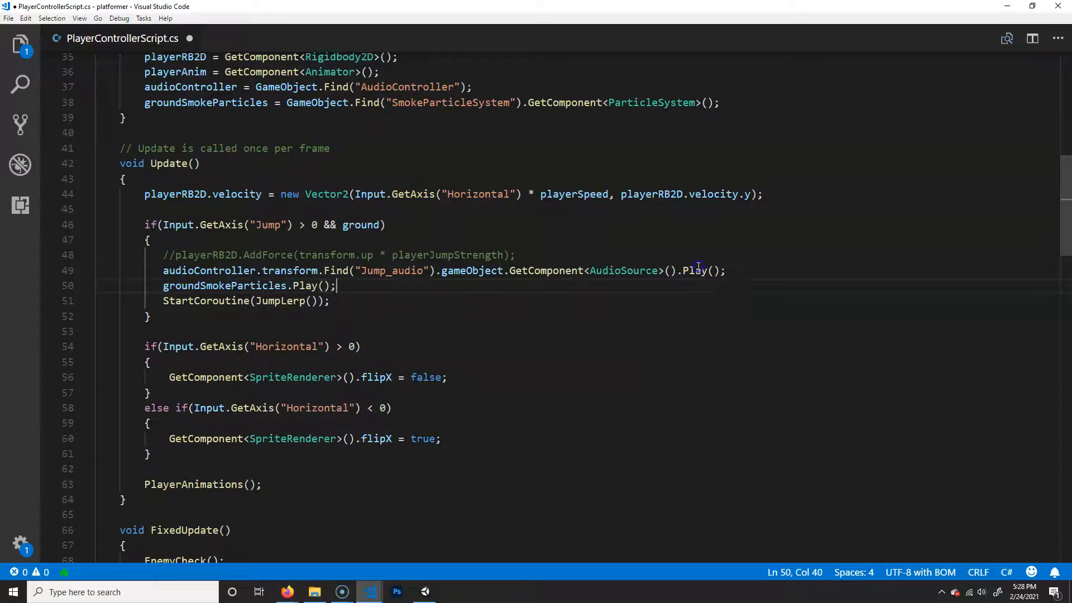
click(319, 286)
click(350, 291)
key(ctrl+s)
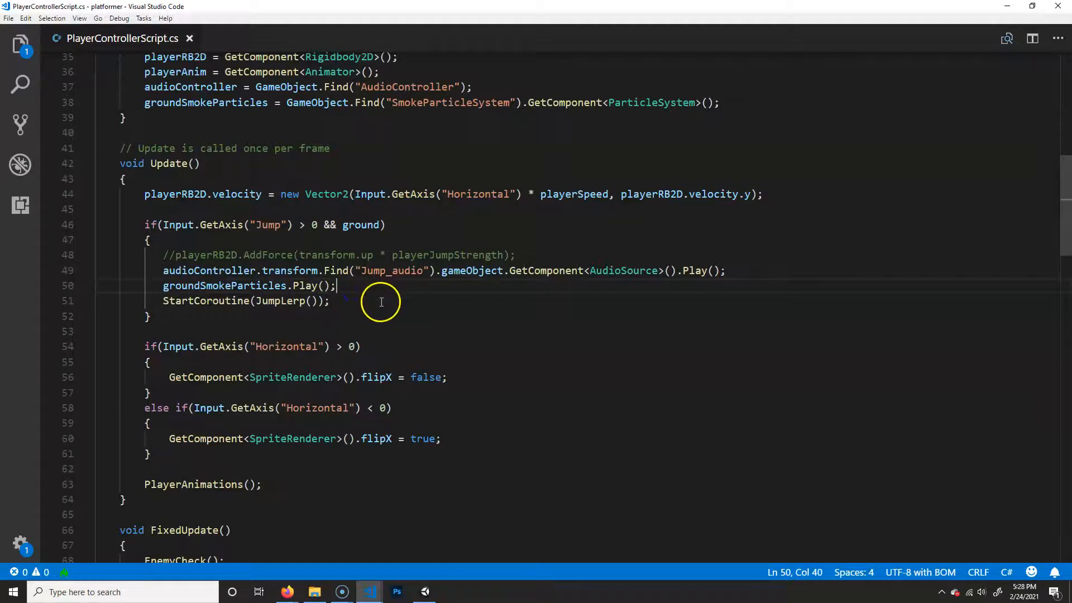
Switch back to Unity and make SmokeParticleSystem a child of the Player object
click(1005, 8)
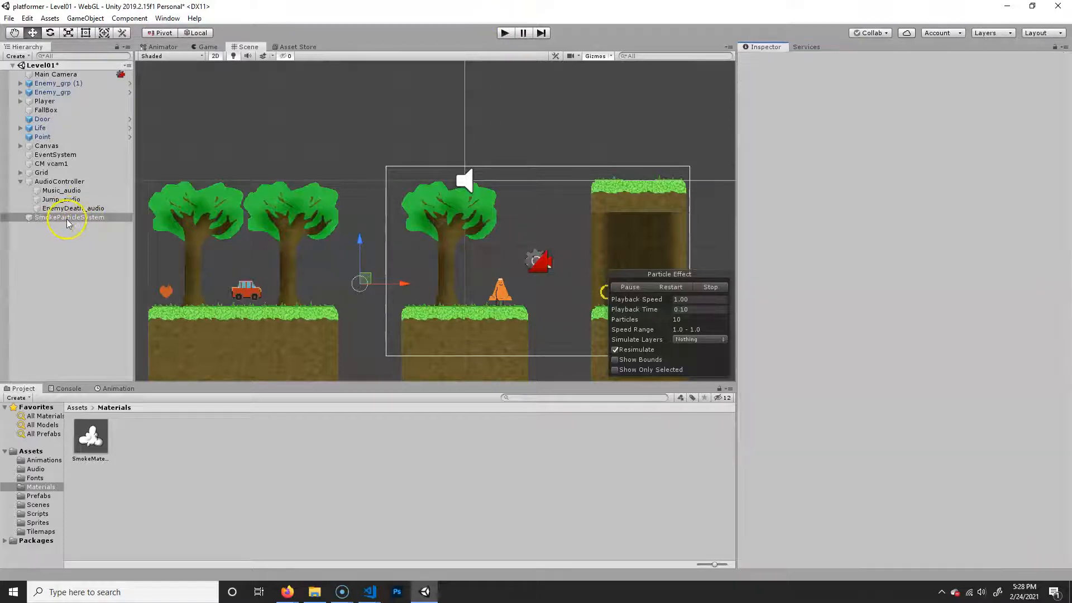
click(66, 217)
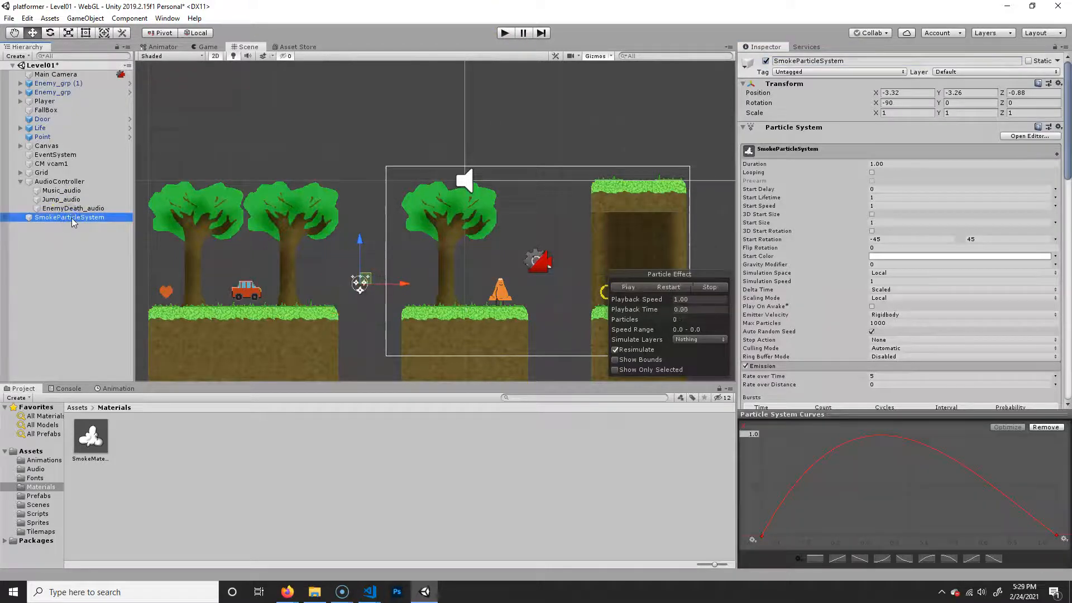
drag(72, 217, 50, 102)
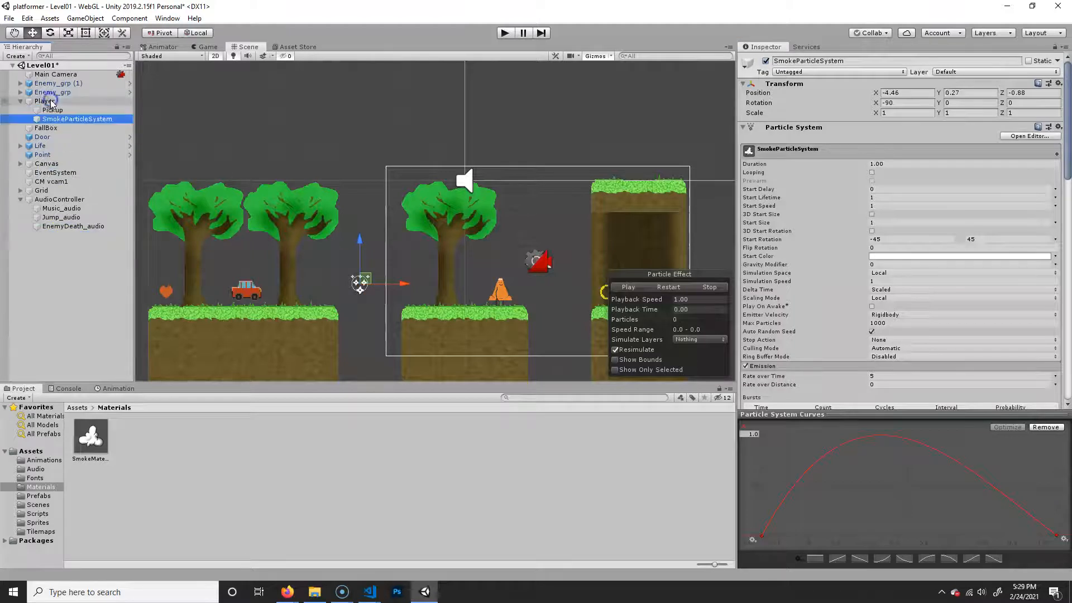
Set SmokeParticleSystem's local position to 0 on X, Y and Z
click(896, 103)
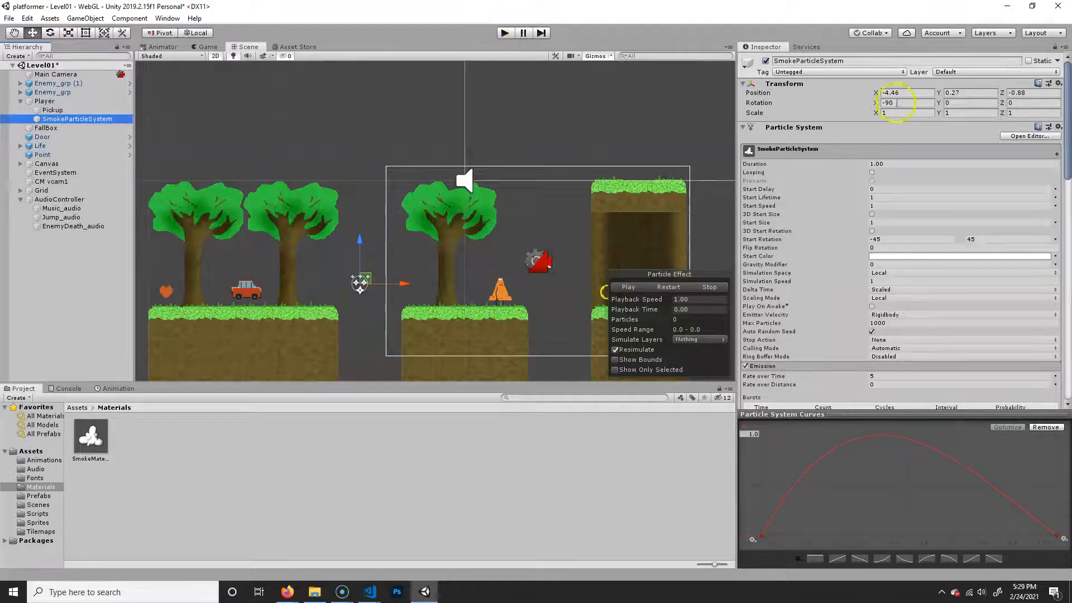
click(909, 93)
text(0)
key(Tab)
text(0)
click(1045, 89)
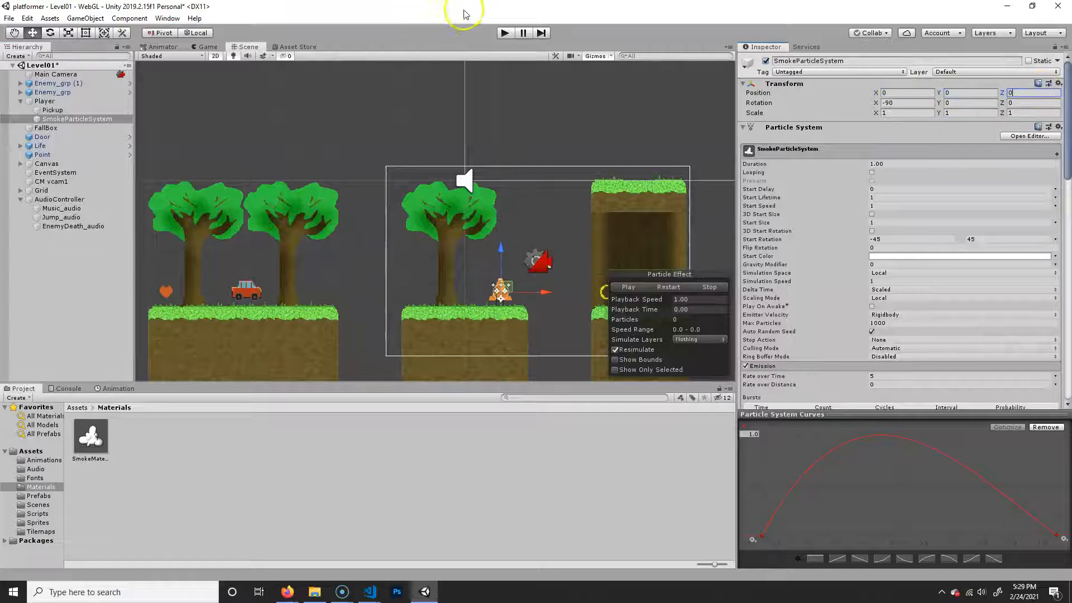
Play-test the level by moving and jumping with the player to check the smoke effect, and stop play mode
click(504, 33)
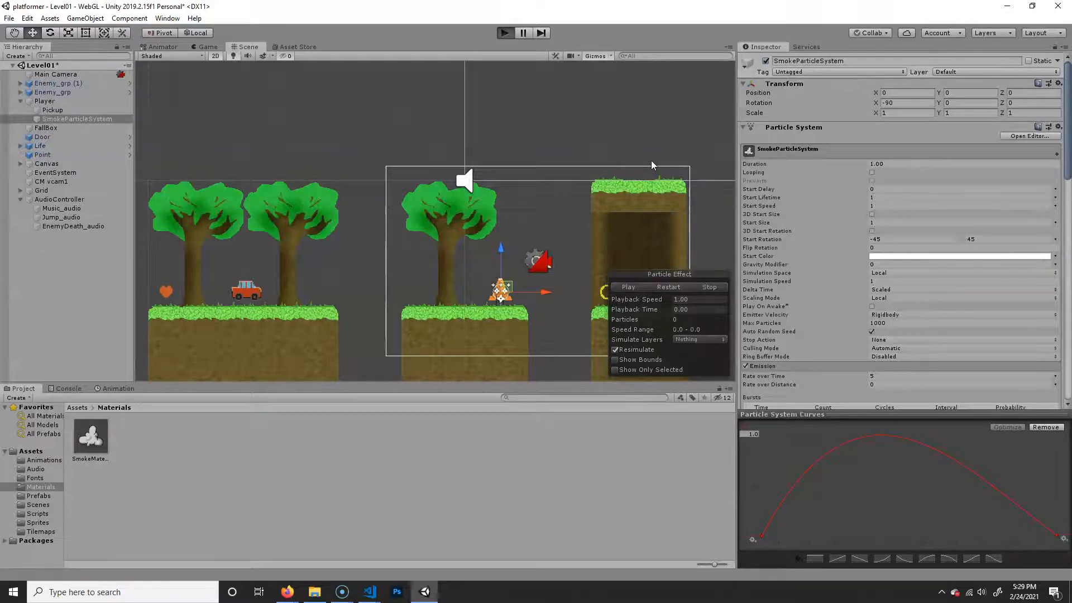
key(space)
key(Left)
key(space)
key(Right)
key(space)
key(Right)
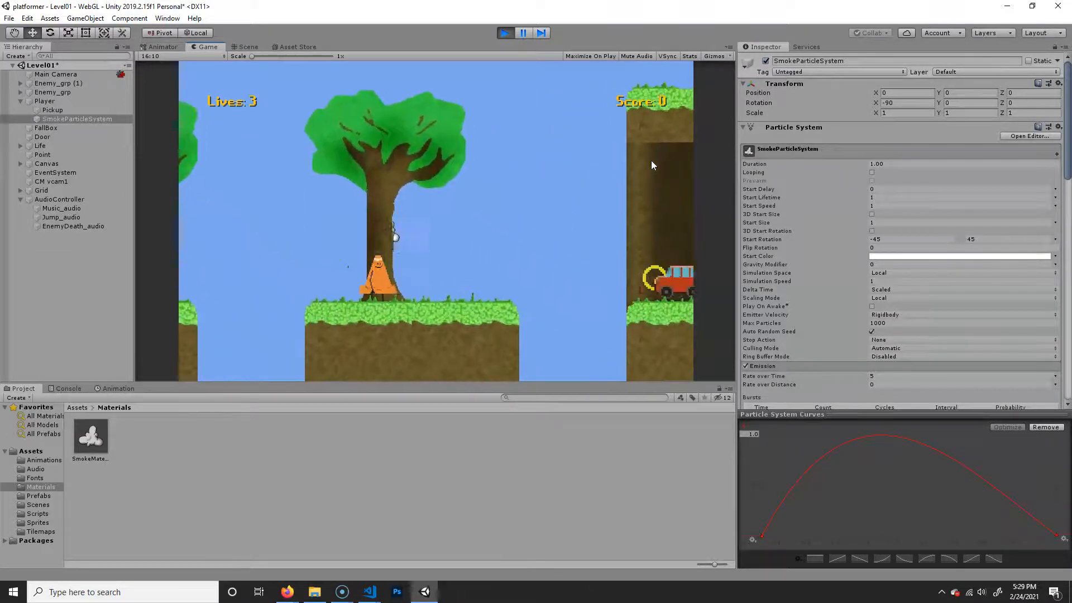
key(space)
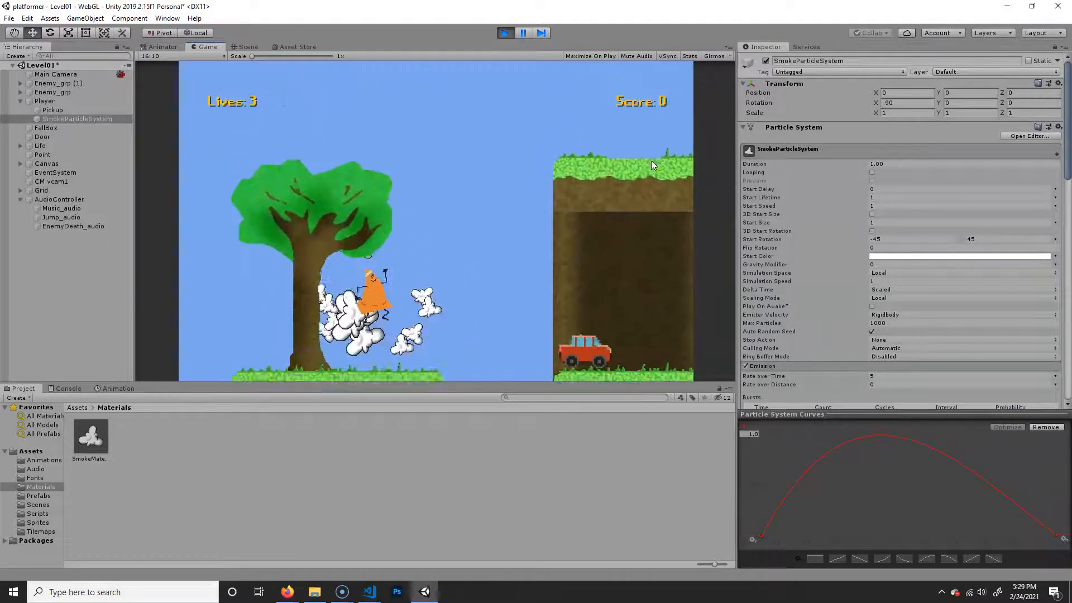
click(661, 163)
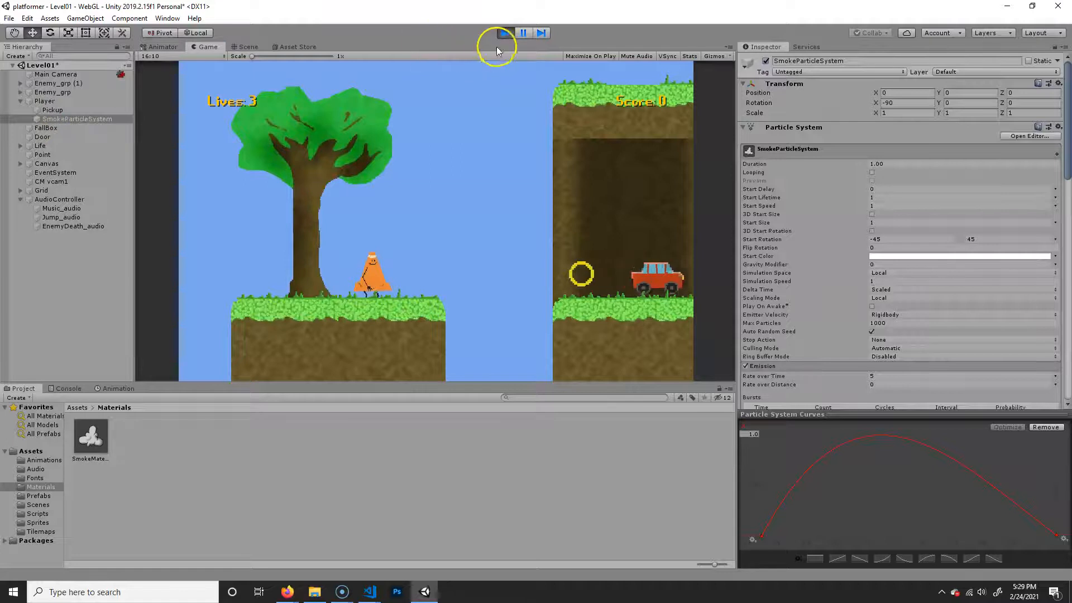
click(504, 33)
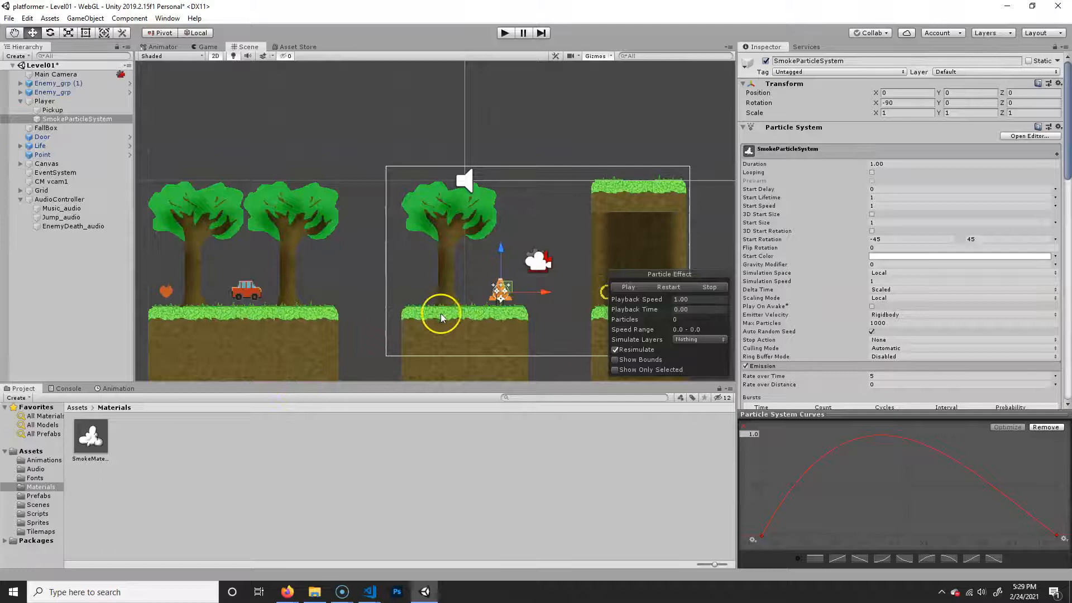
Move SmokeParticleSystem out of Player to the root of the scene hierarchy, and switch to PlayerControllerScript.cs in Visual Studio Code
drag(75, 119, 63, 296)
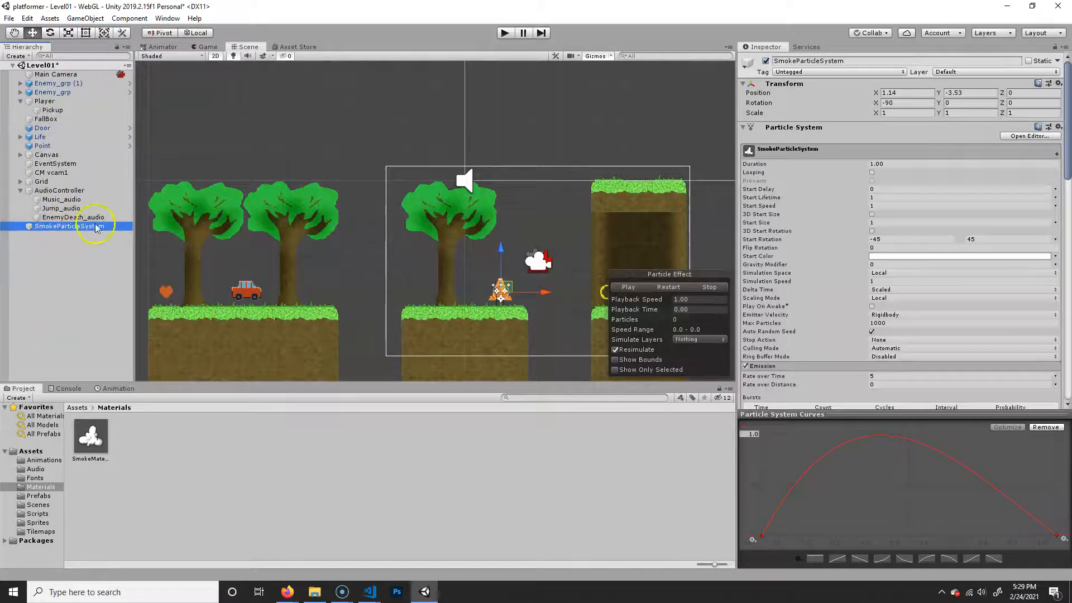
mouse_move(370, 590)
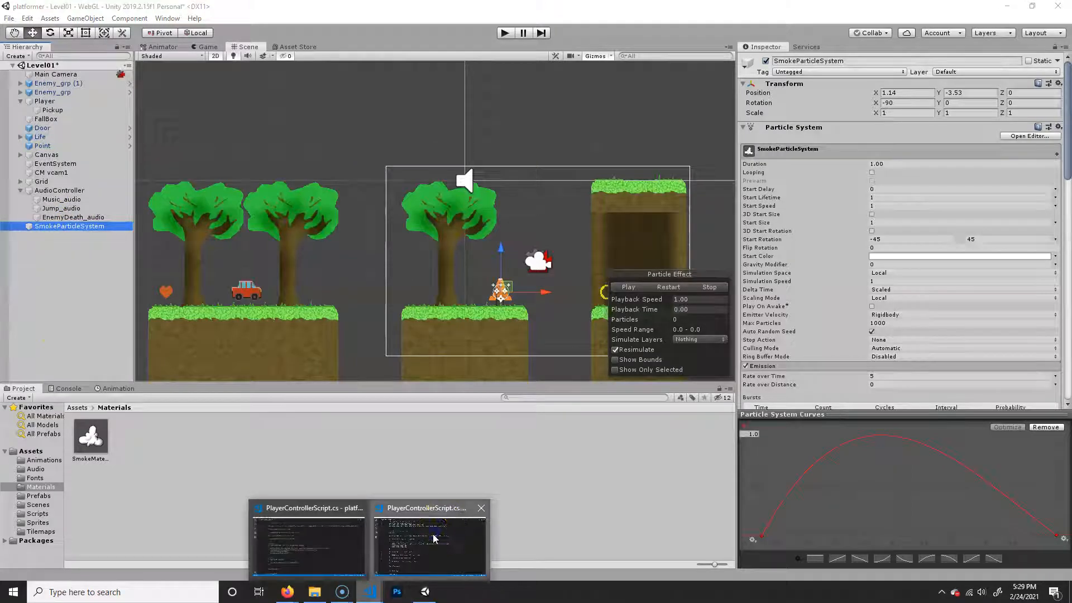
click(435, 538)
Insert the line groundSmokeParticles.gameObject.transform.position = transform.position; directly above groundSmokeParticles.Play(); in the jump block of Update()
click(733, 269)
key(Return)
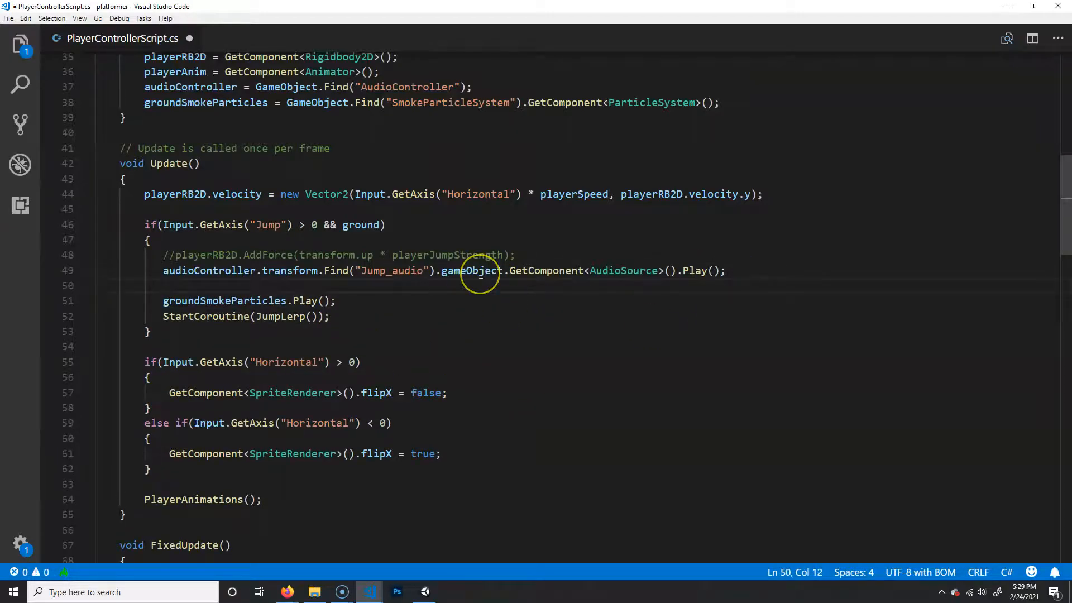
text(grou)
key(Return)
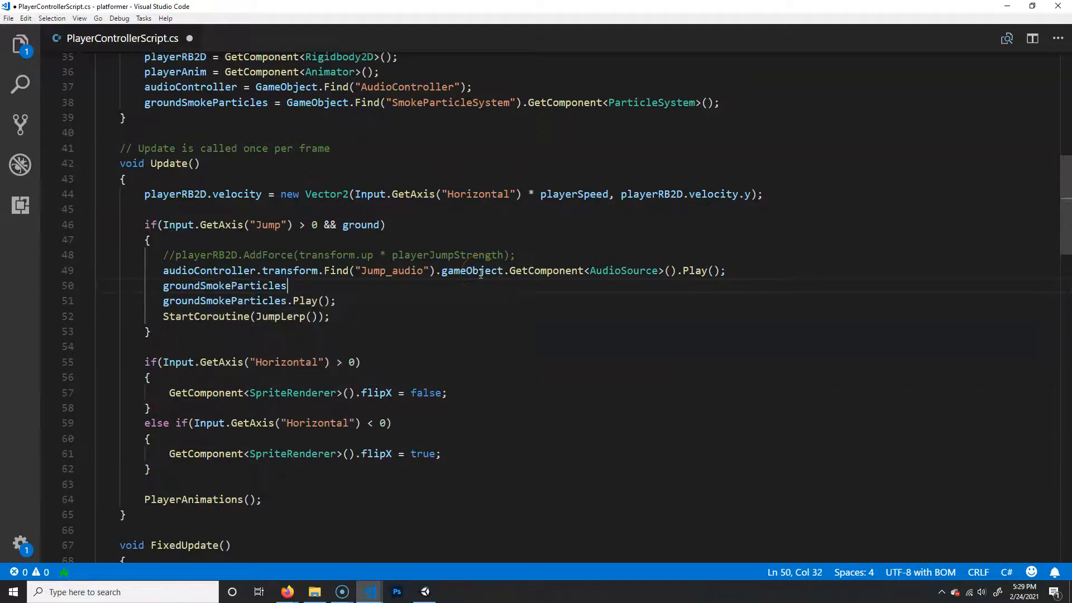
text(.gam)
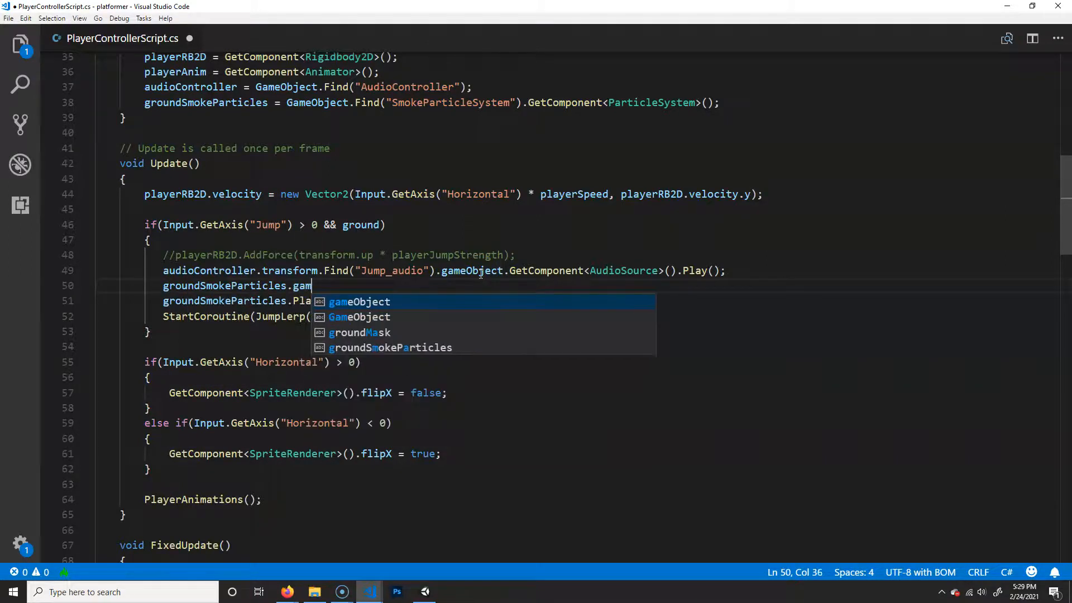
key(Return)
text(.)
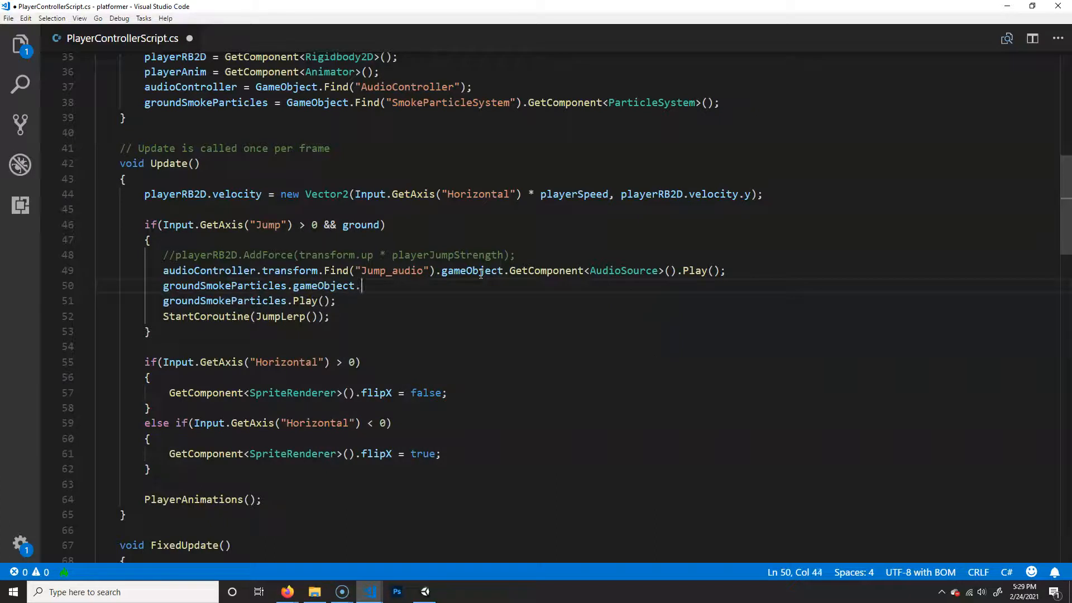
text(tan)
key(Return)
text(.pos)
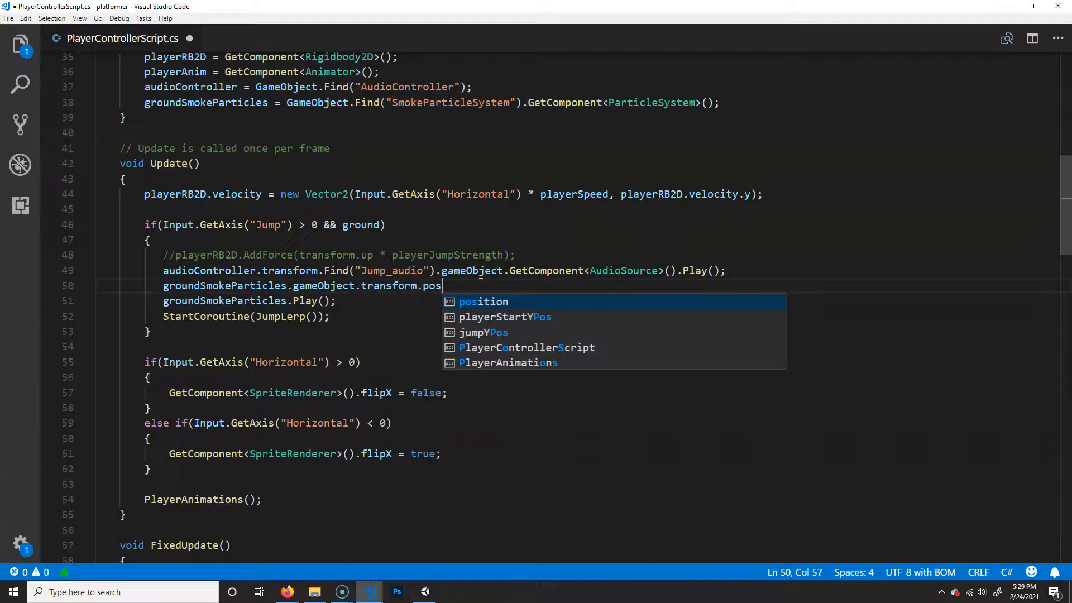
key(Return)
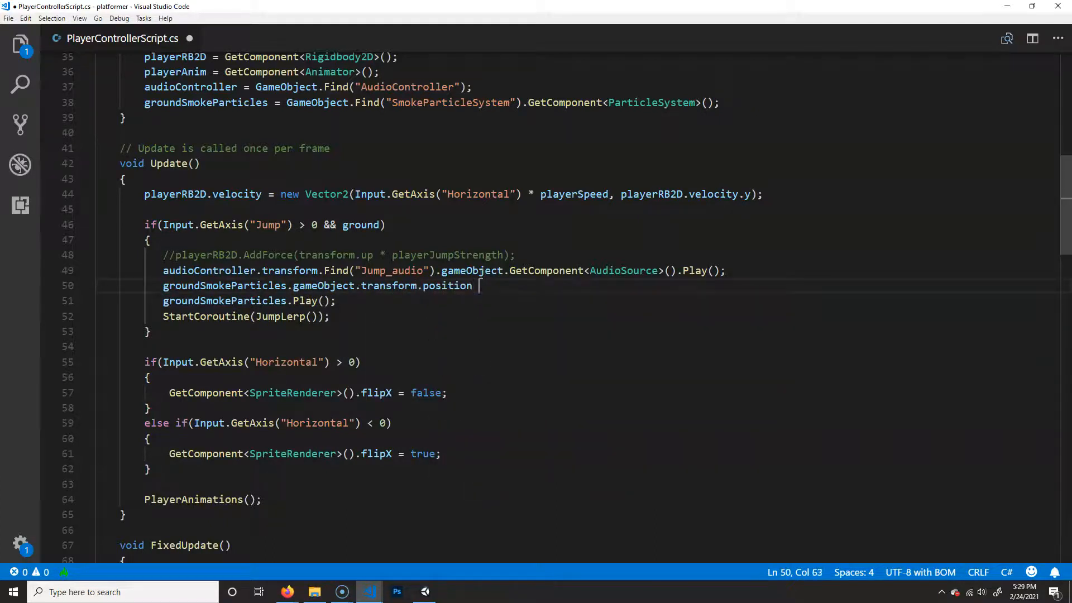
text(= trans)
key(Return)
text(.position)
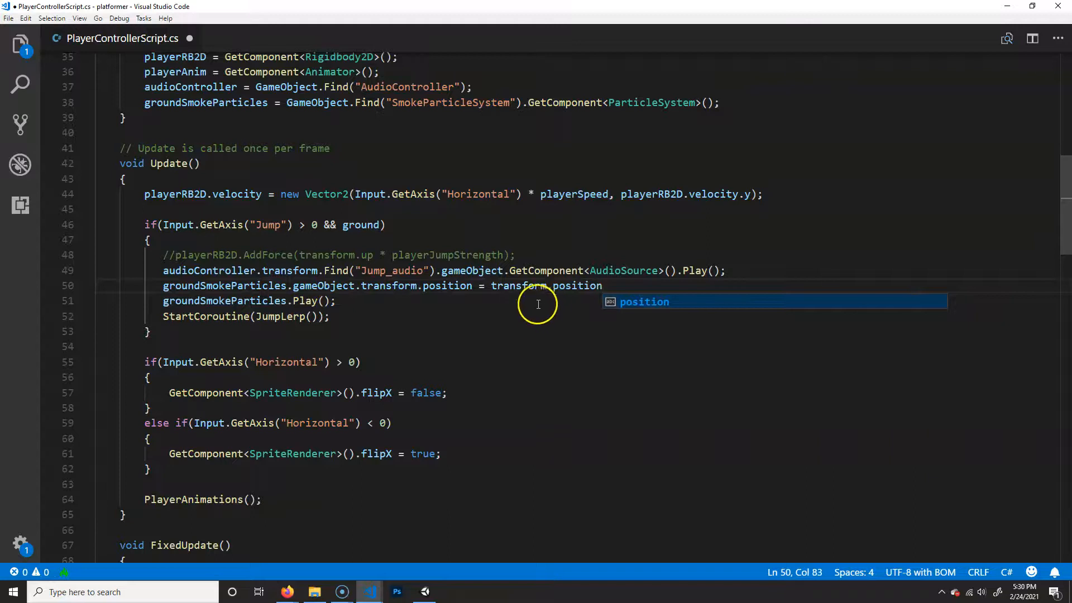
text(;)
Review the Update() code, examining both sides of the smoke position assignment and the Play() call below it
click(492, 286)
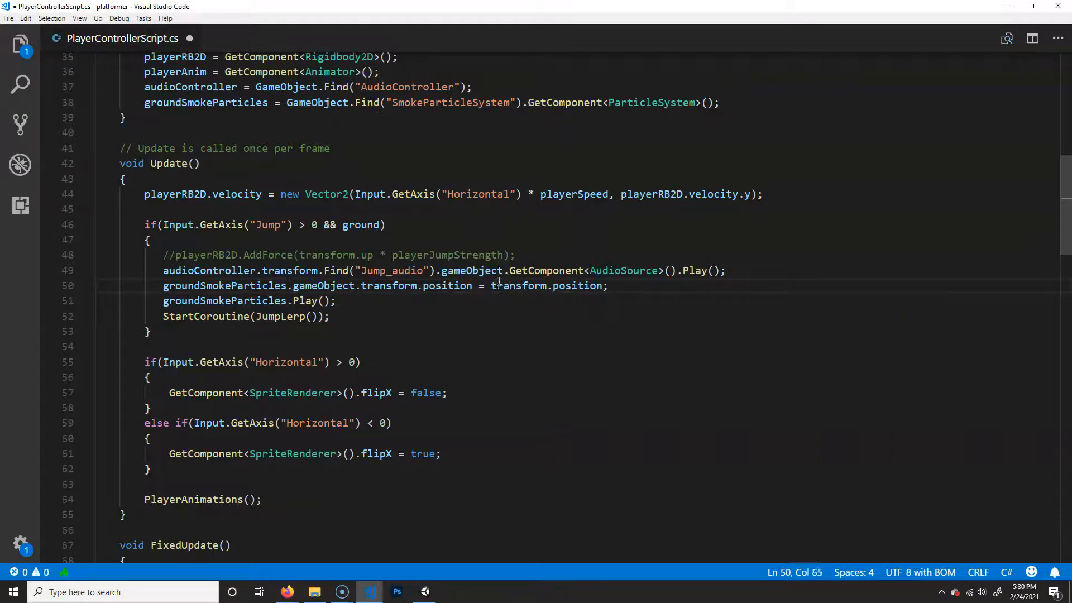
drag(436, 495, 271, 149)
click(558, 352)
drag(460, 472, 272, 123)
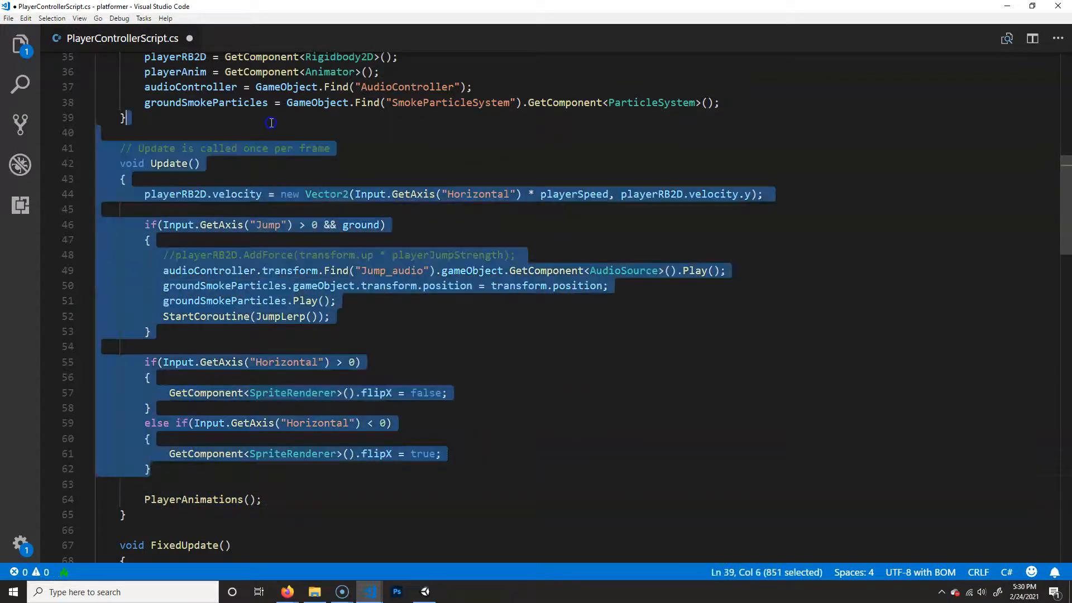
click(575, 314)
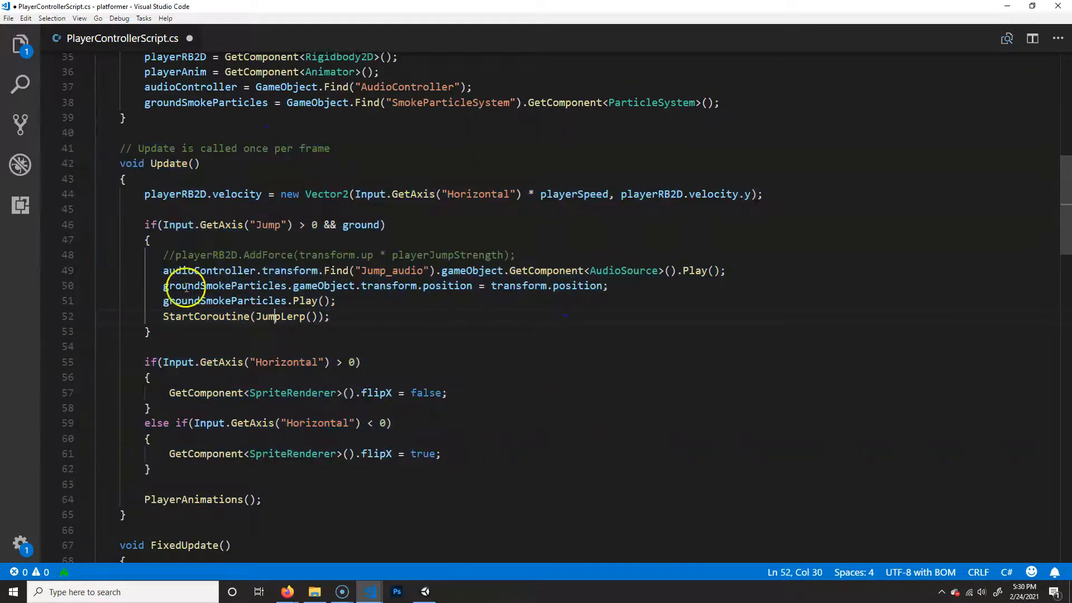
drag(163, 285, 473, 285)
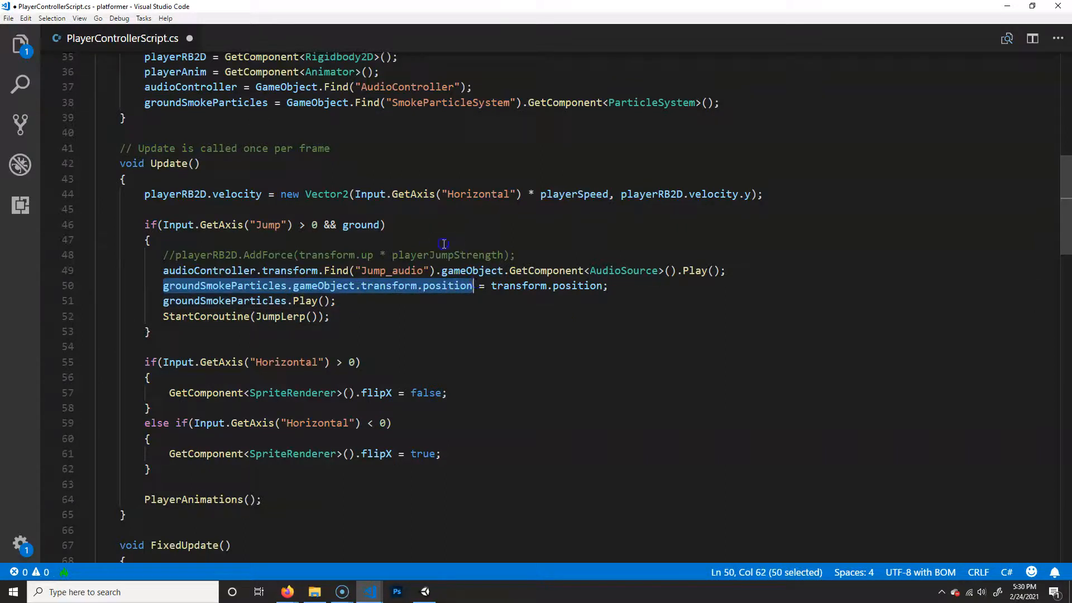
click(292, 286)
drag(292, 286, 162, 285)
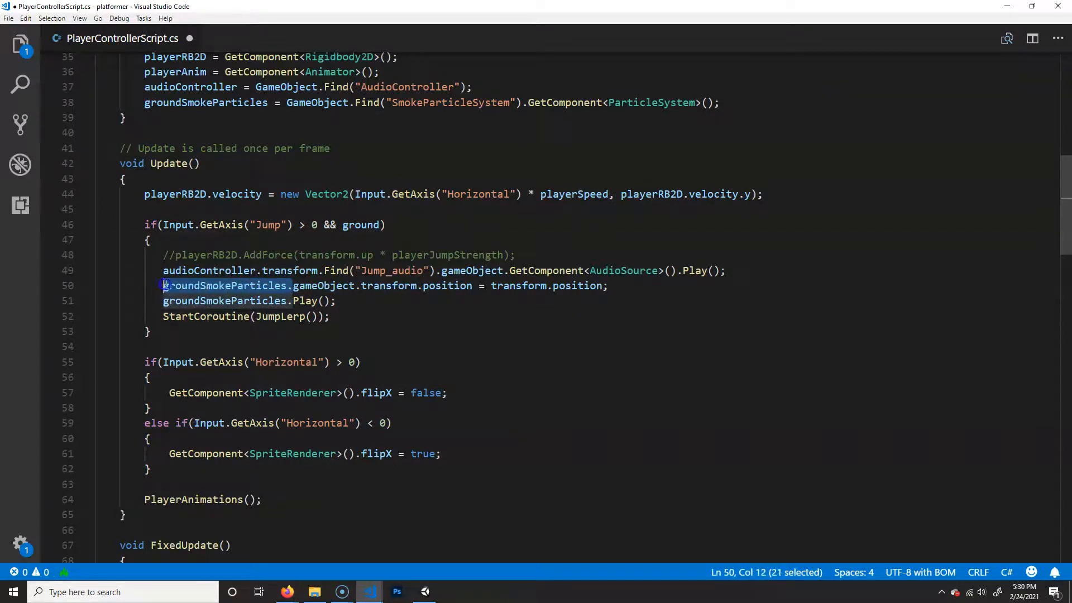
click(393, 285)
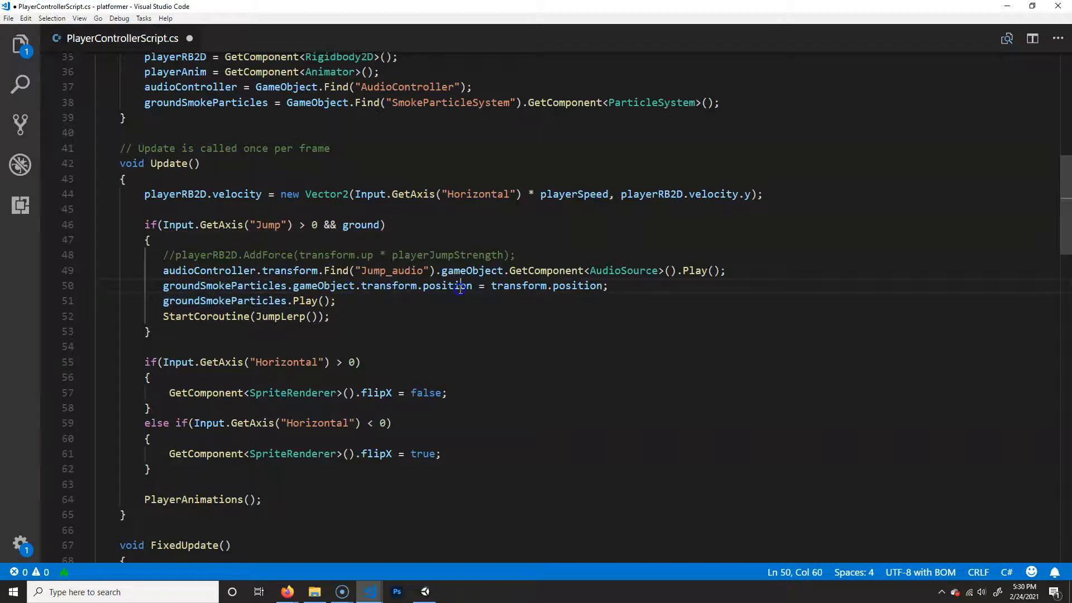
shift+click(604, 286)
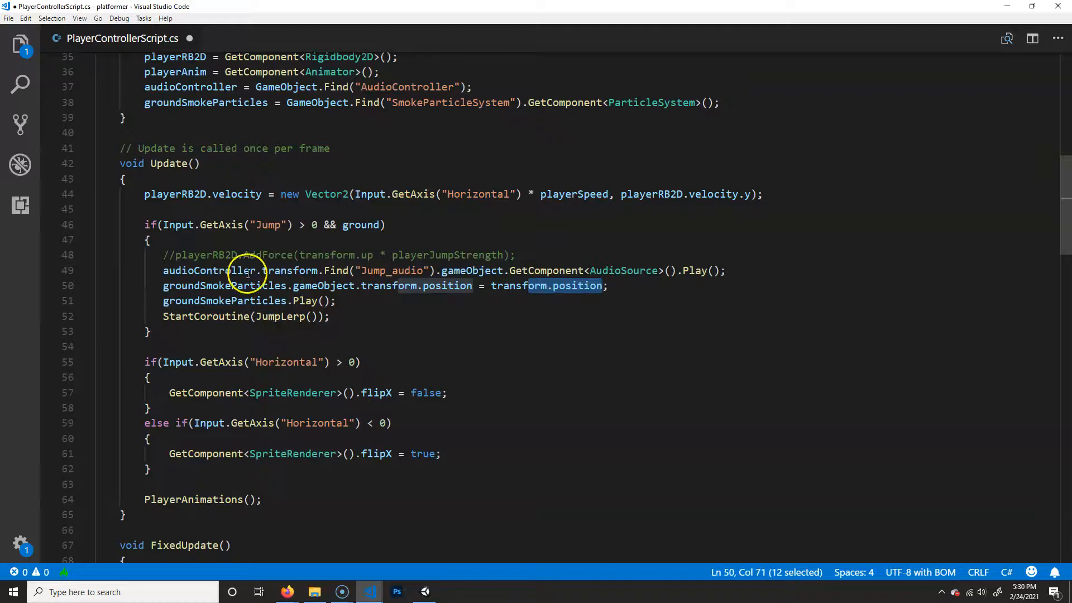
click(222, 287)
click(311, 301)
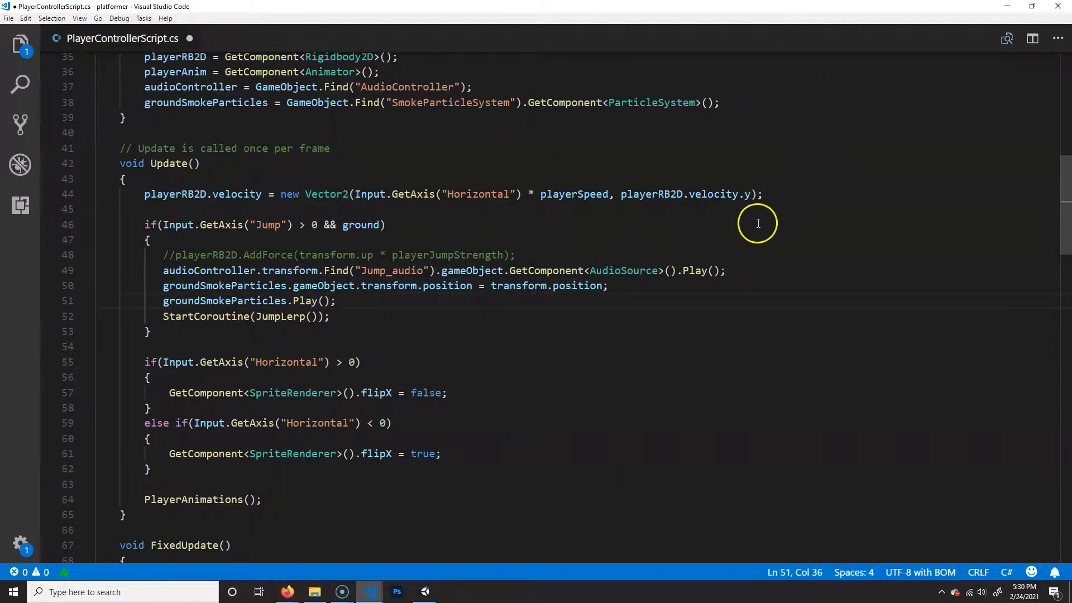
Save PlayerControllerScript.cs and switch back to Unity
key(ctrl+s)
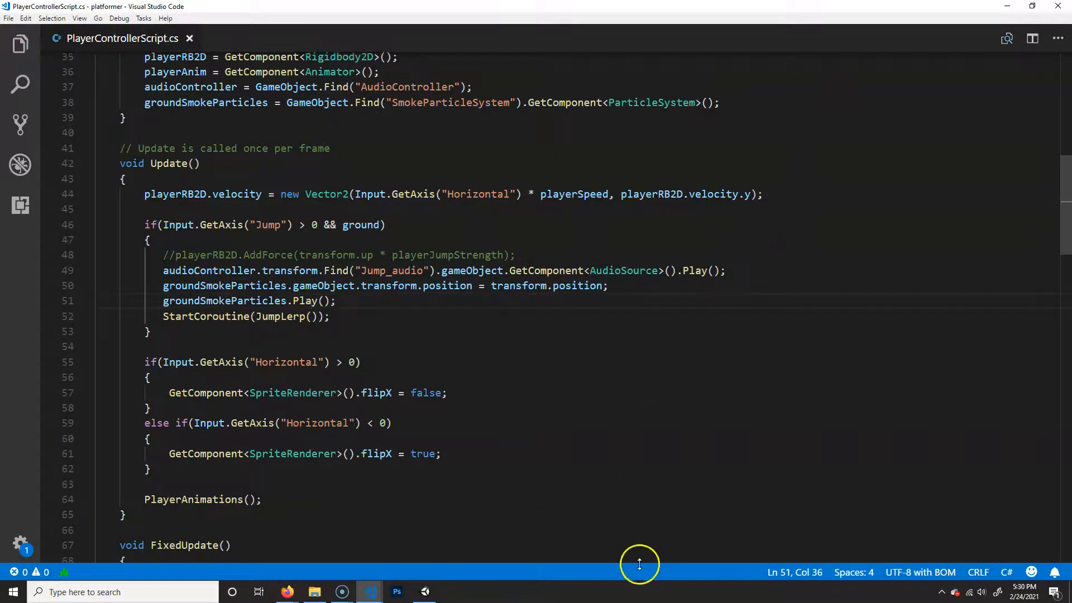
click(425, 591)
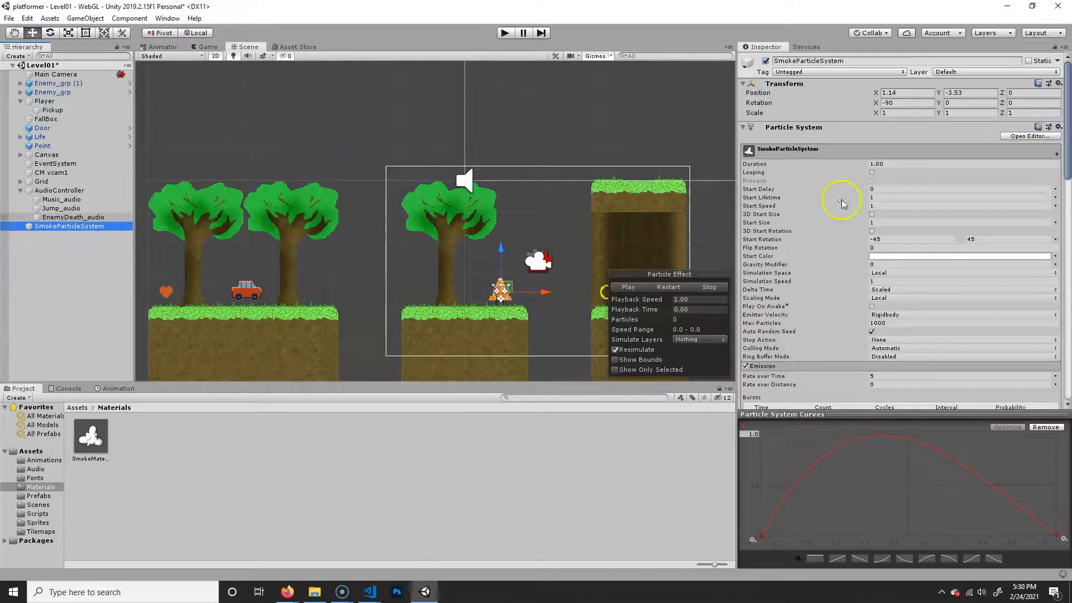
Set SmokeParticleSystem's position to 0 on X and Y
click(913, 93)
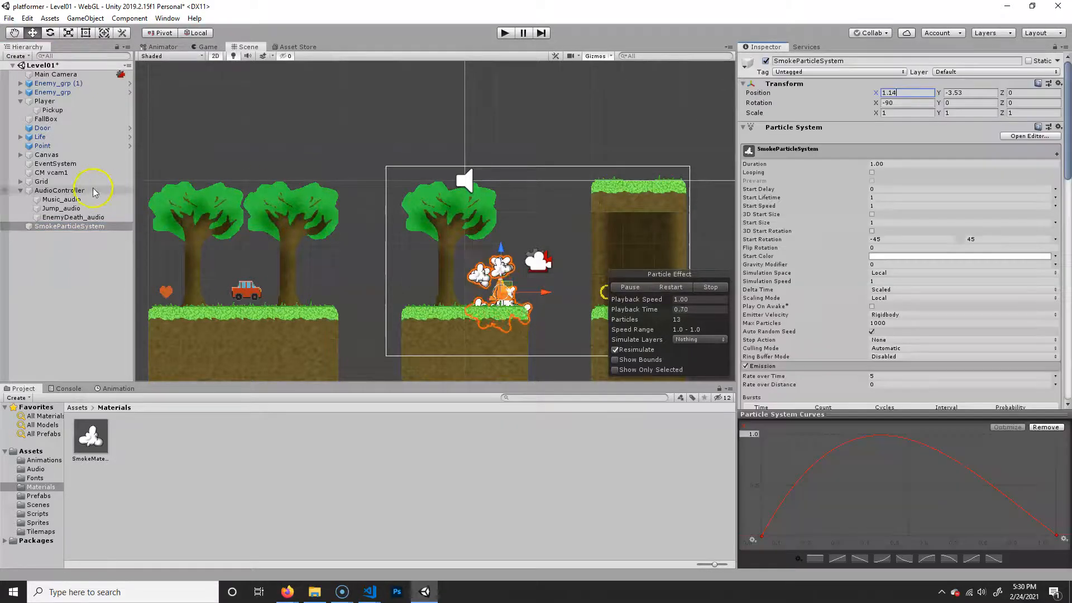
click(78, 226)
click(925, 91)
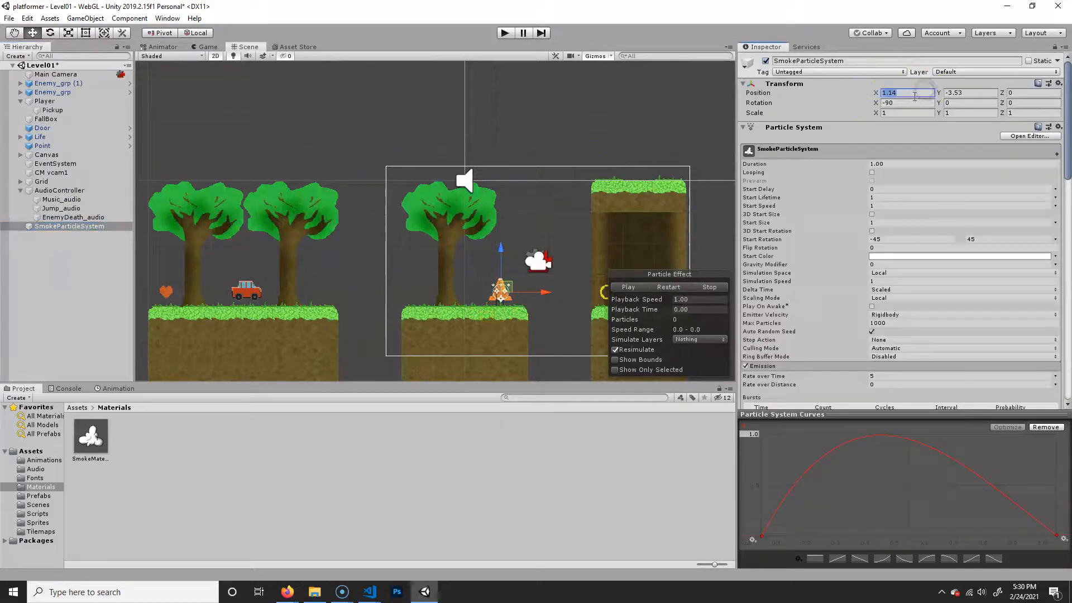
text(0)
click(978, 92)
text(0)
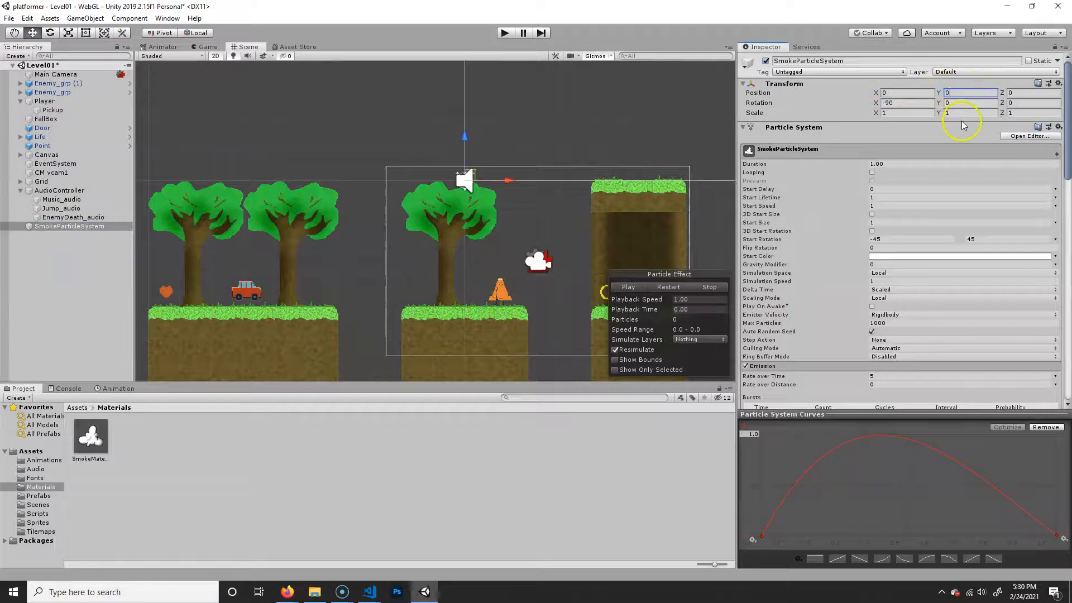
Play-test the level by running and jumping in both directions to check where the smoke puffs appear, and stop play mode
click(504, 32)
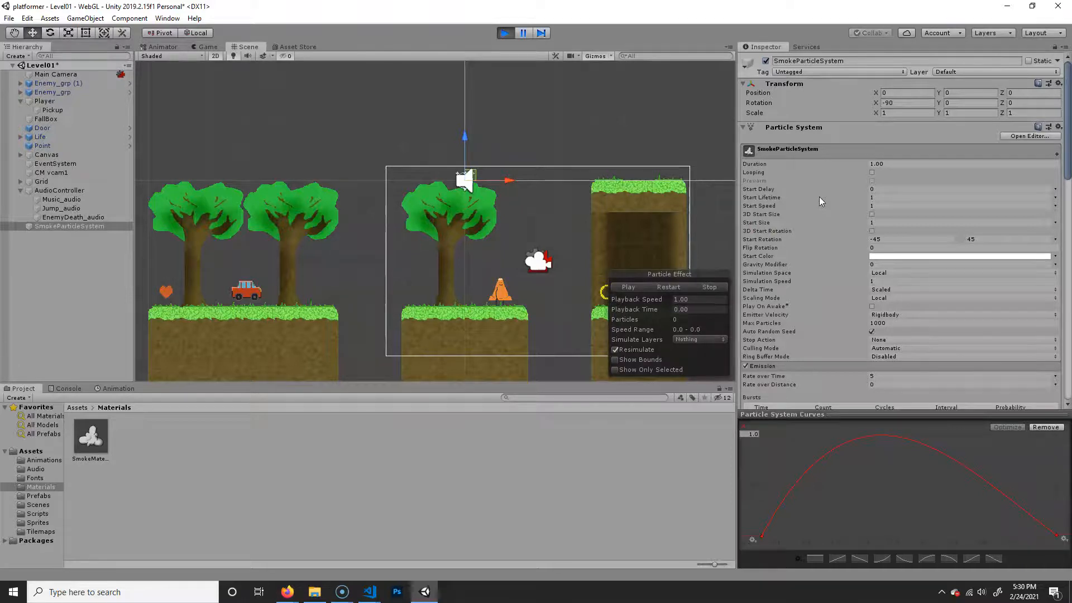
key(Left)
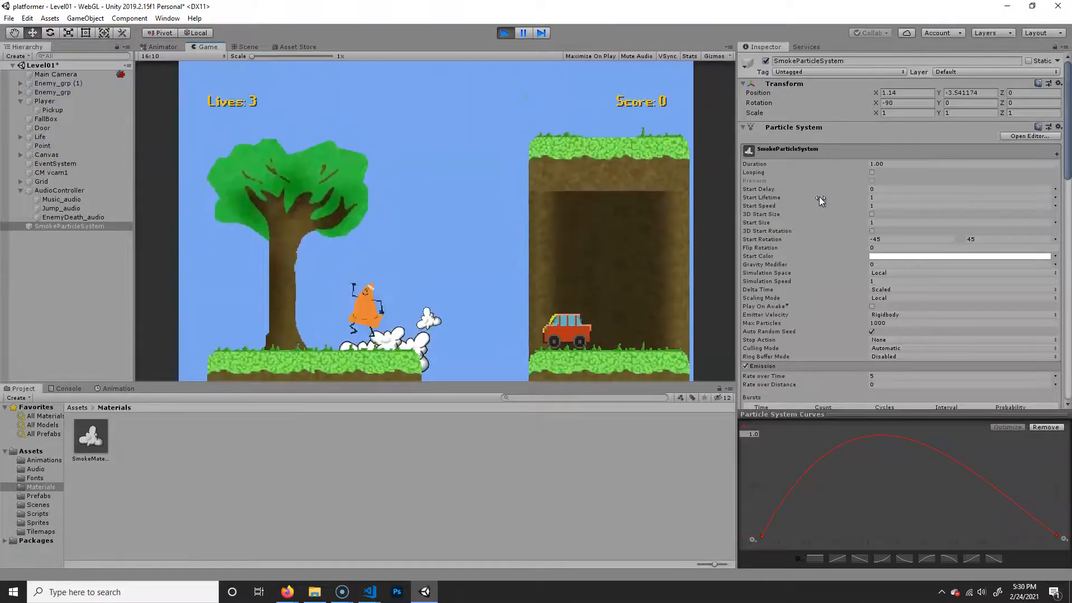
key(space)
key(Right)
key(space)
key(space)
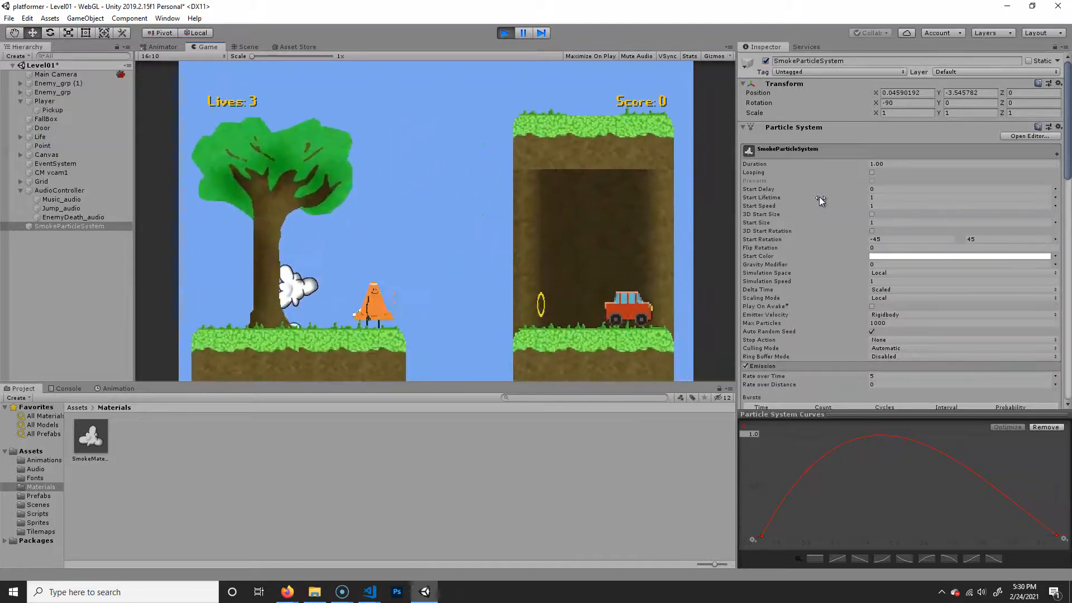
key(space)
key(Left)
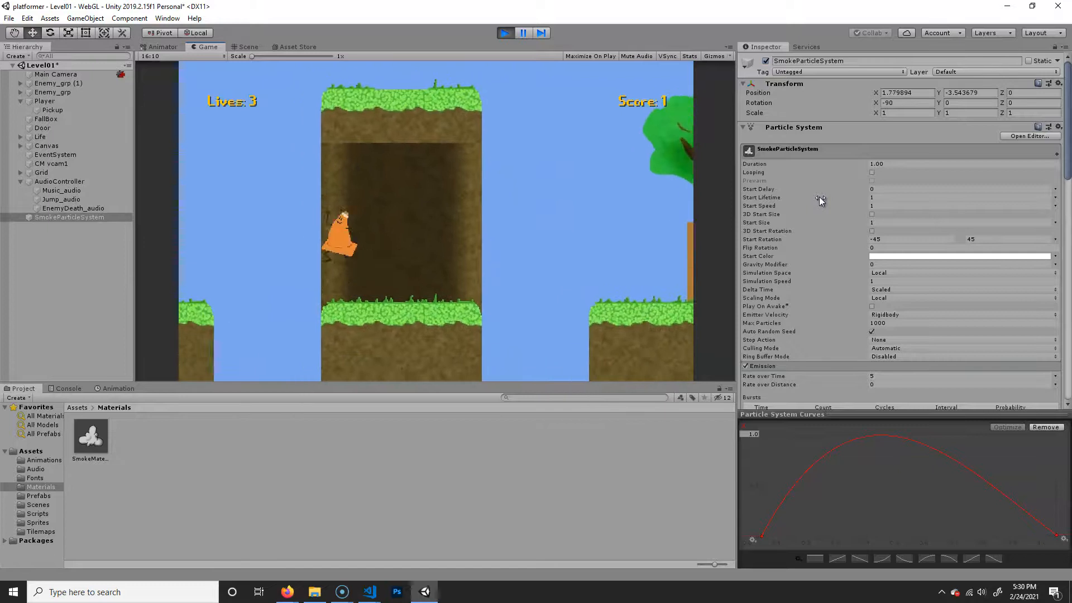
key(space)
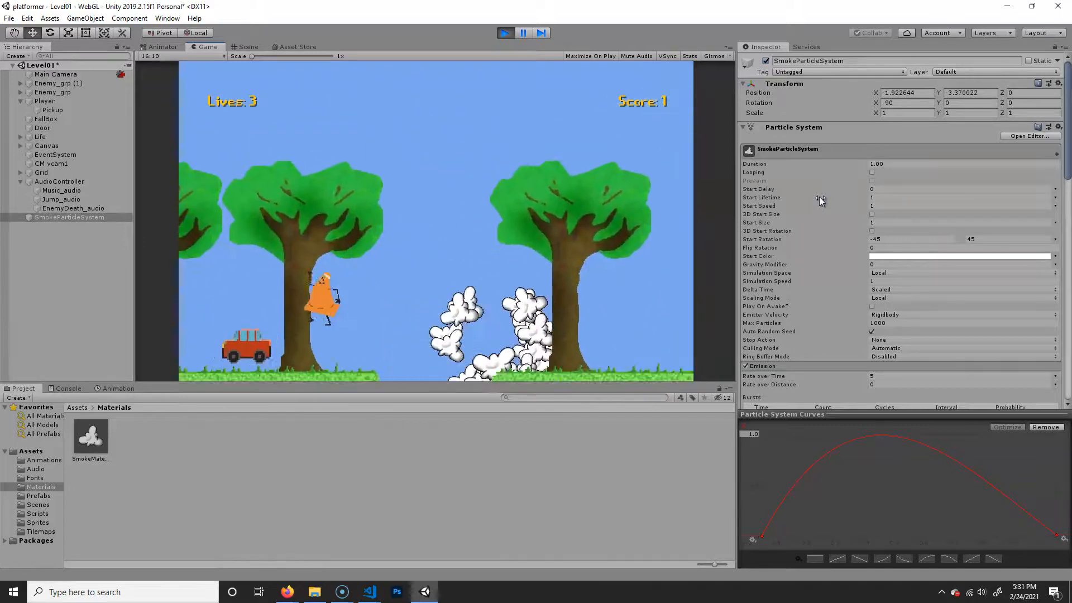
key(Left)
key(space)
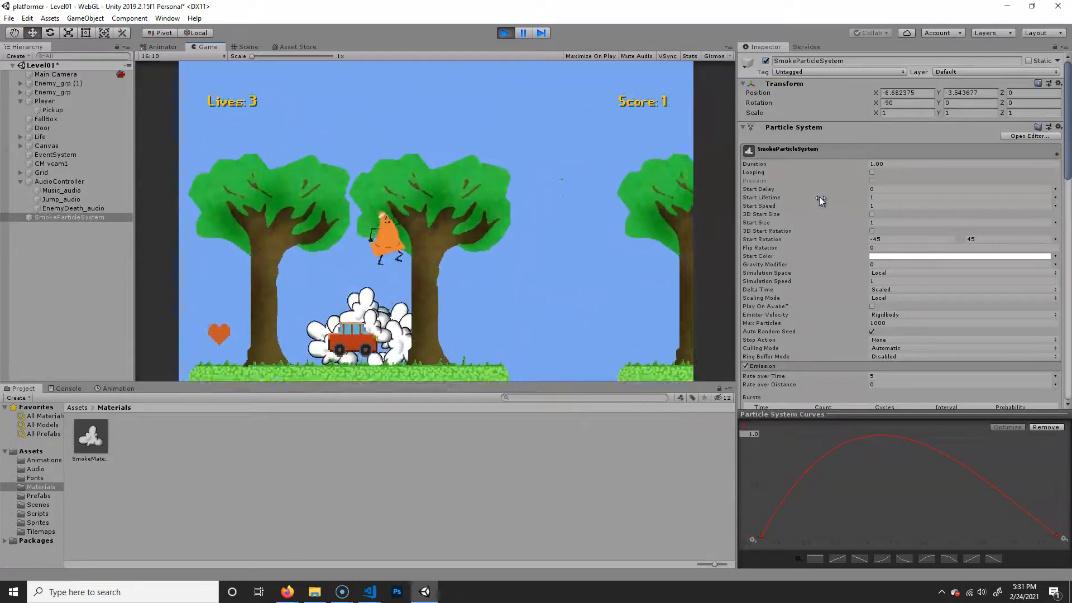
key(Right)
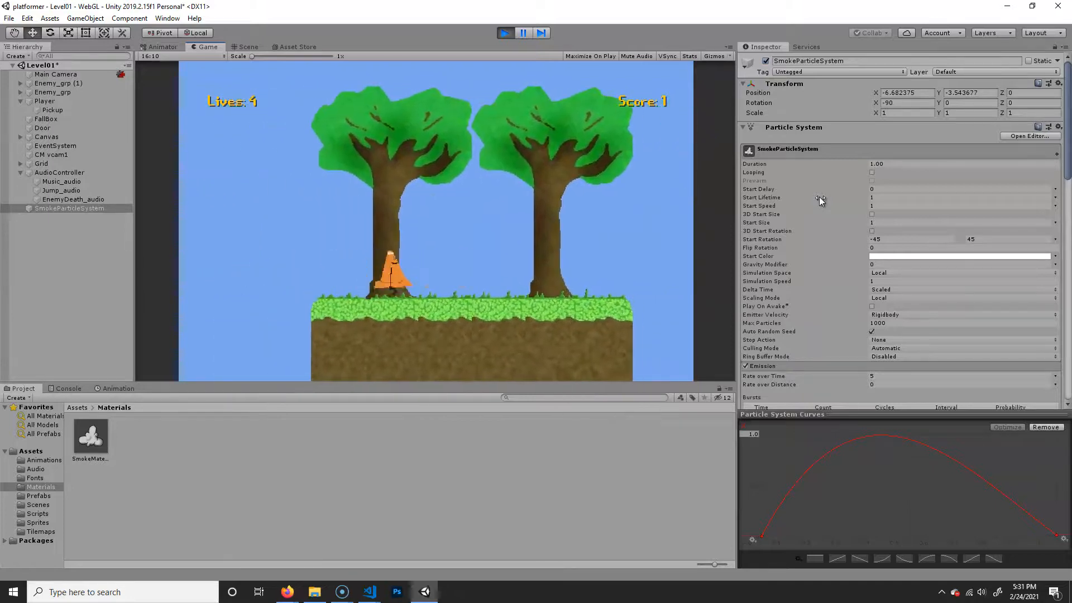
key(space)
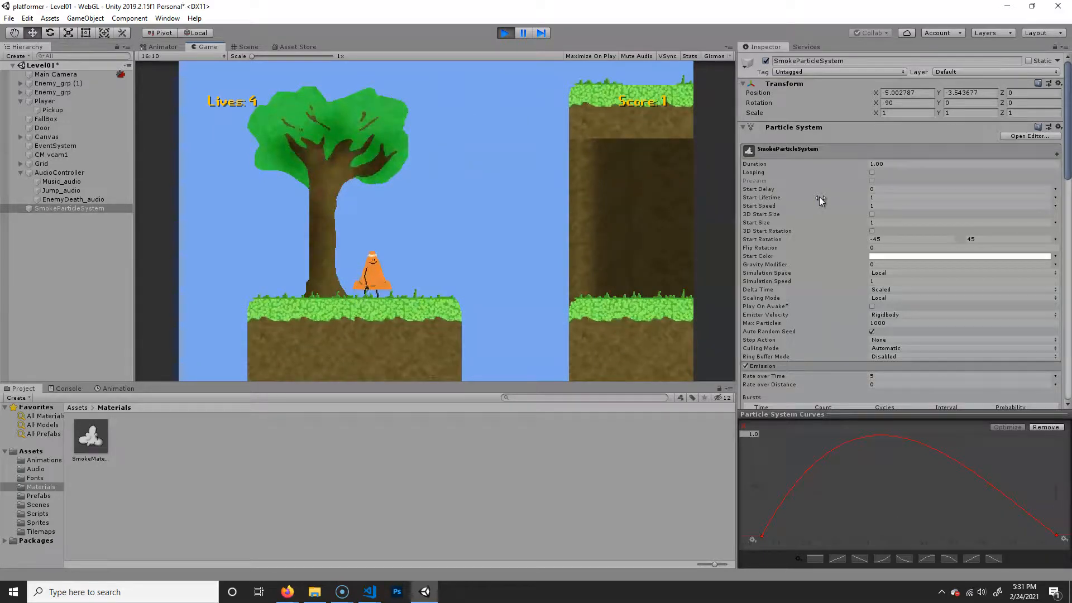
key(space)
key(Right)
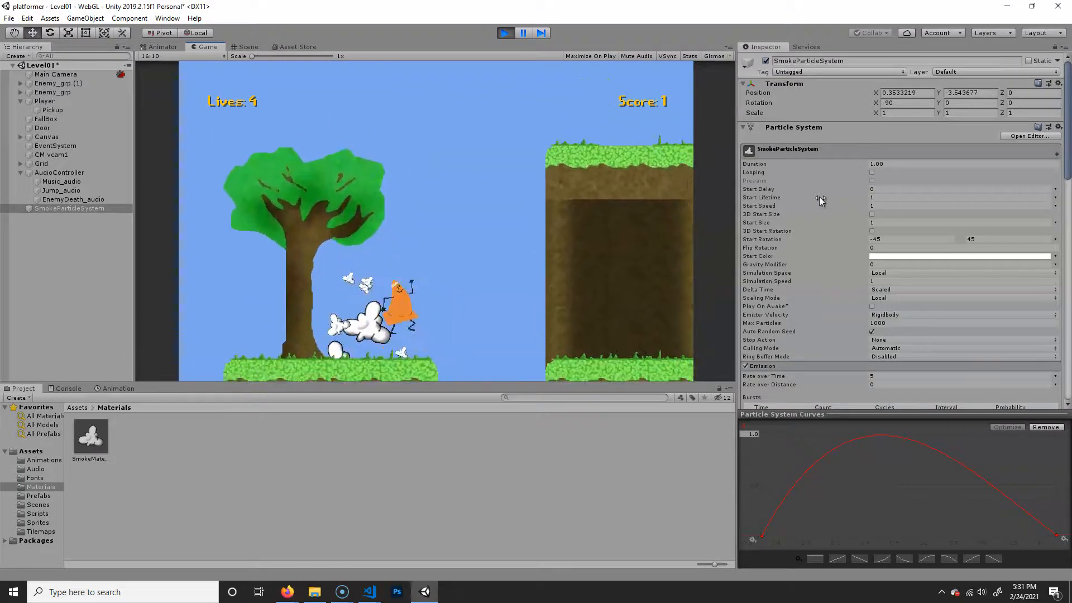
key(Left)
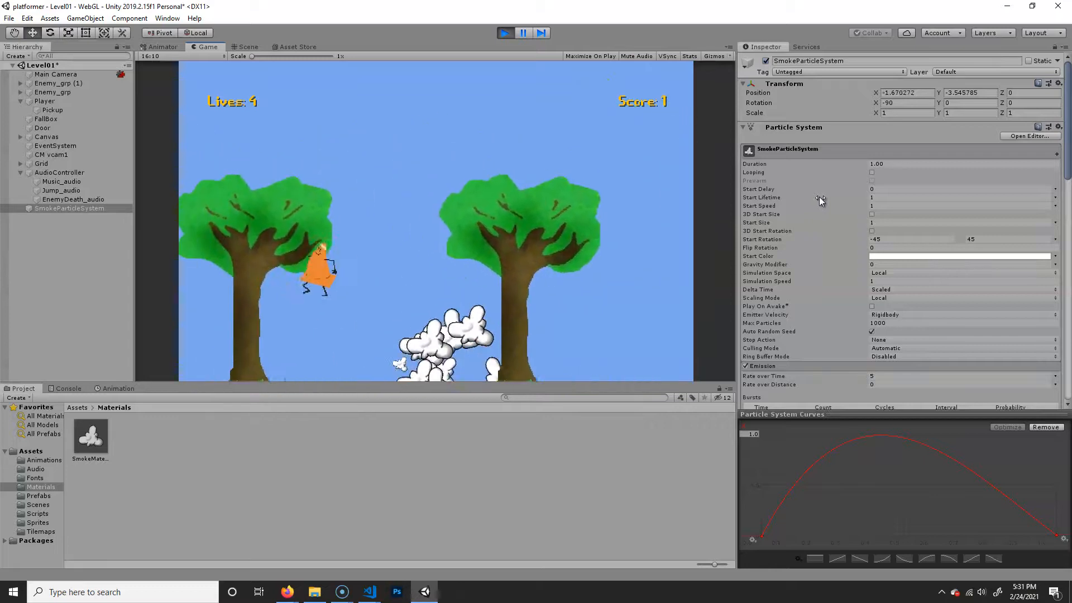
key(space)
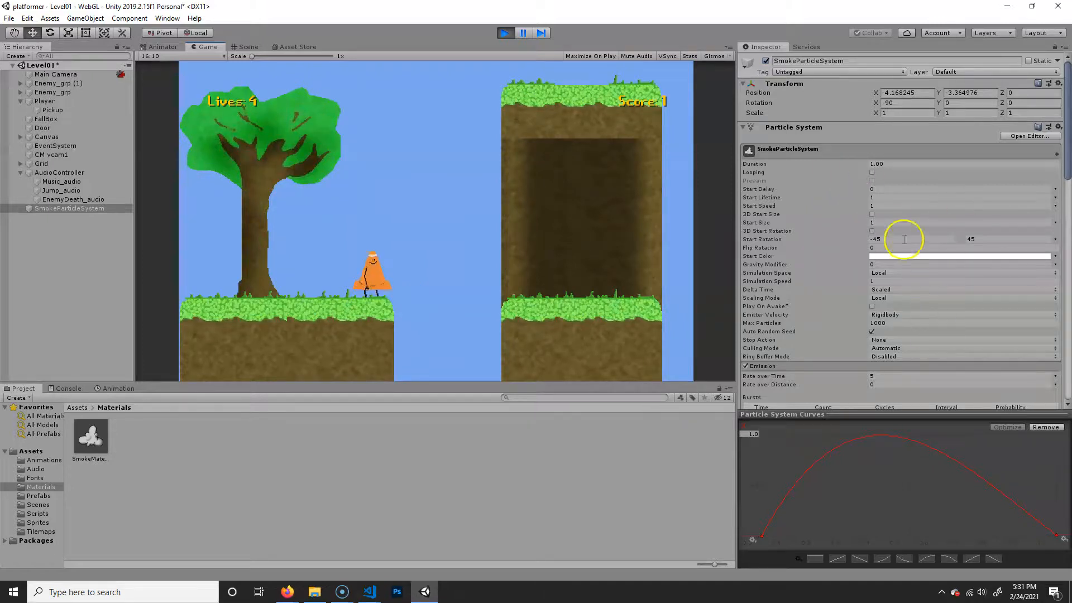
scroll(909, 212, down, 5)
scroll(982, 210, up, 5)
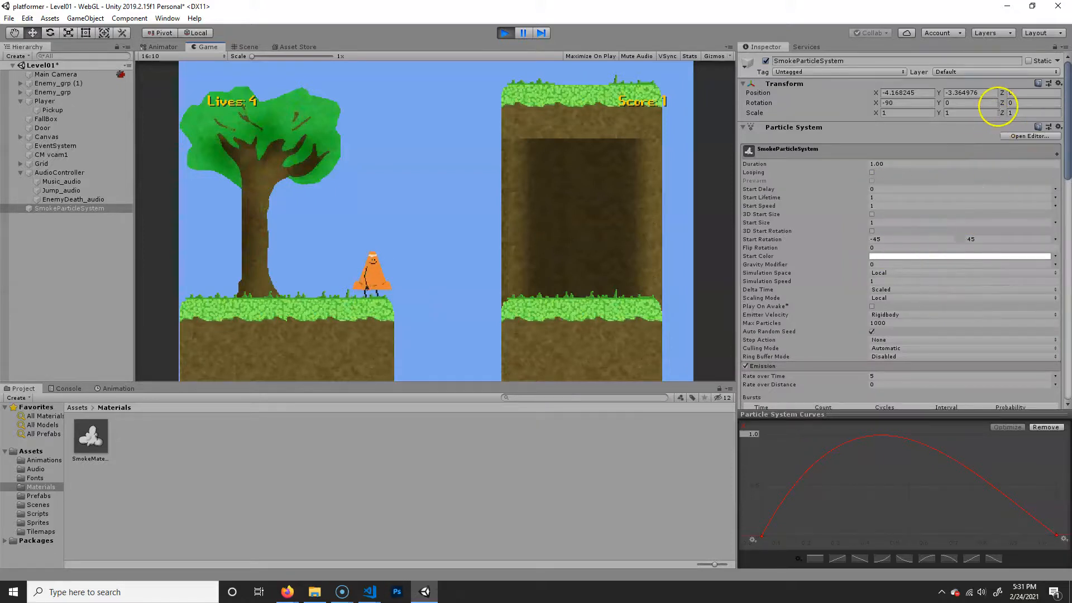
click(504, 32)
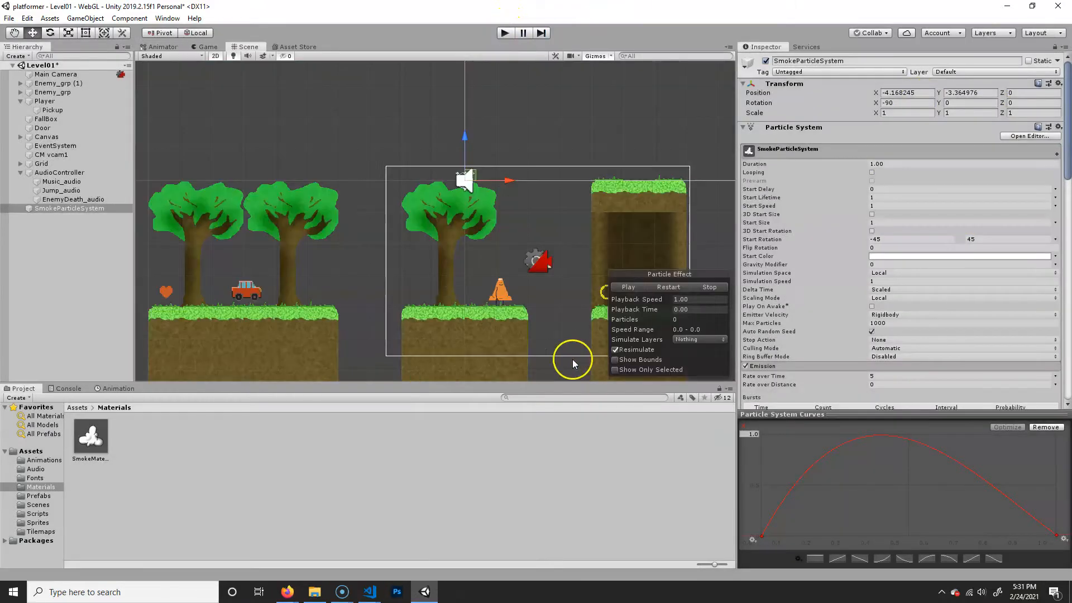